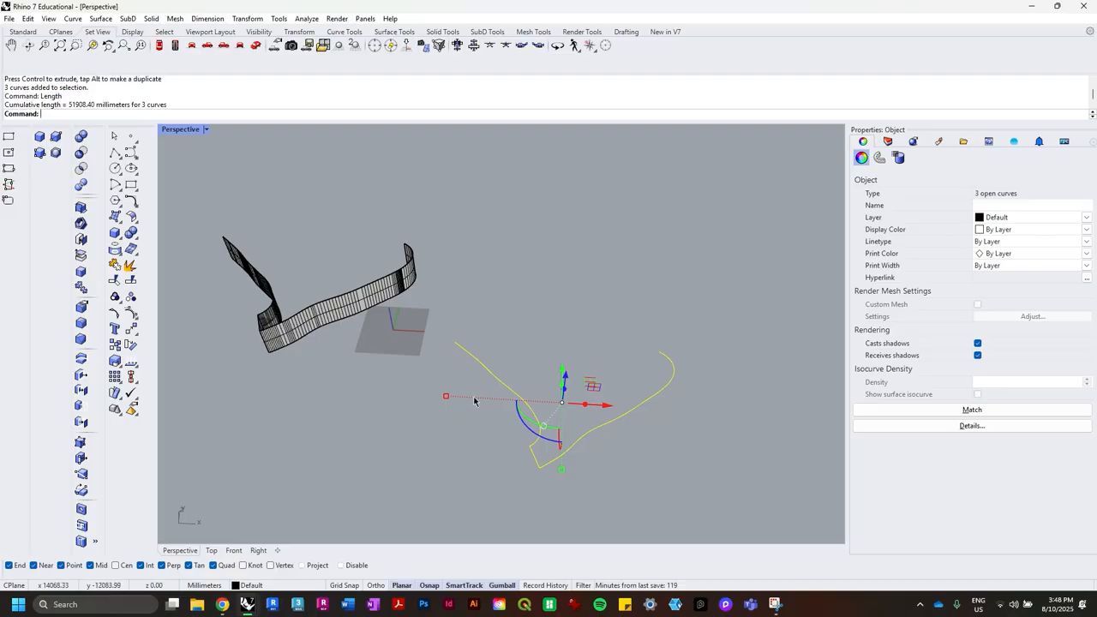
# Copy the measured total curve length and draw a straight polyline 51908.40 mm long in the empty area below the ramp surfaces.
pyautogui.moveTo(70, 106); pyautogui.dragTo(95, 107)
pyautogui.hotkey('ctrl', 'c')
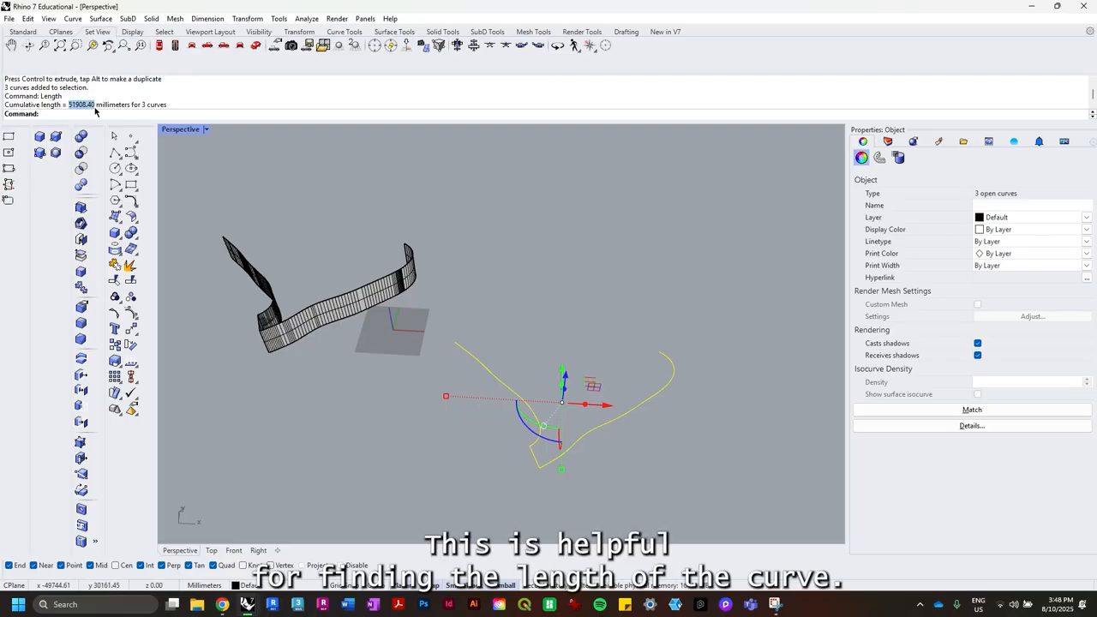
pyautogui.keyDown('shift'); pyautogui.moveTo(429, 464); pyautogui.dragTo(491, 406, button='right'); pyautogui.keyUp('shift')
pyautogui.write('polyline')
pyautogui.press('Return')
pyautogui.click(306, 451)
pyautogui.hotkey('ctrl', 'v')
pyautogui.press('Return')
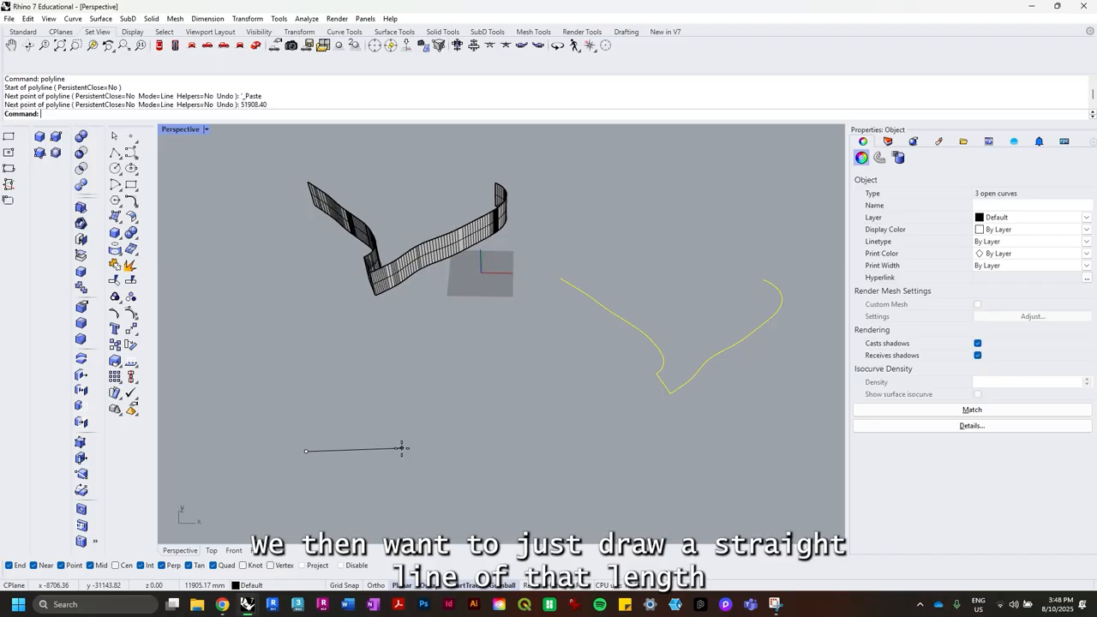
pyautogui.click(551, 460)
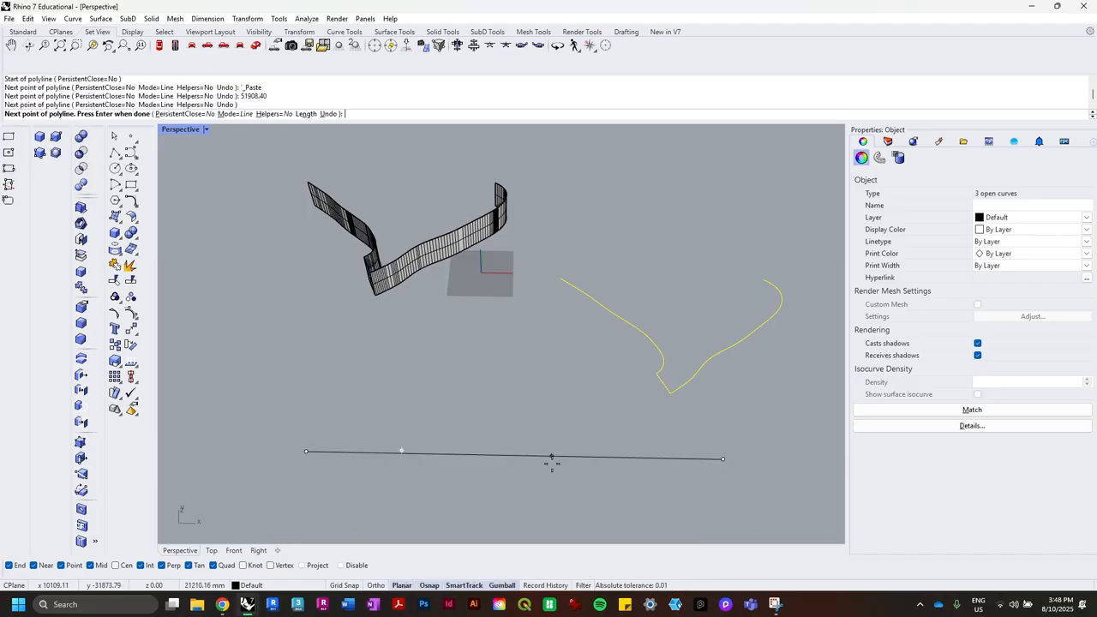
pyautogui.press('Return')
pyautogui.click(417, 406)
pyautogui.moveTo(374, 419); pyautogui.dragTo(317, 480)
pyautogui.click(399, 399)
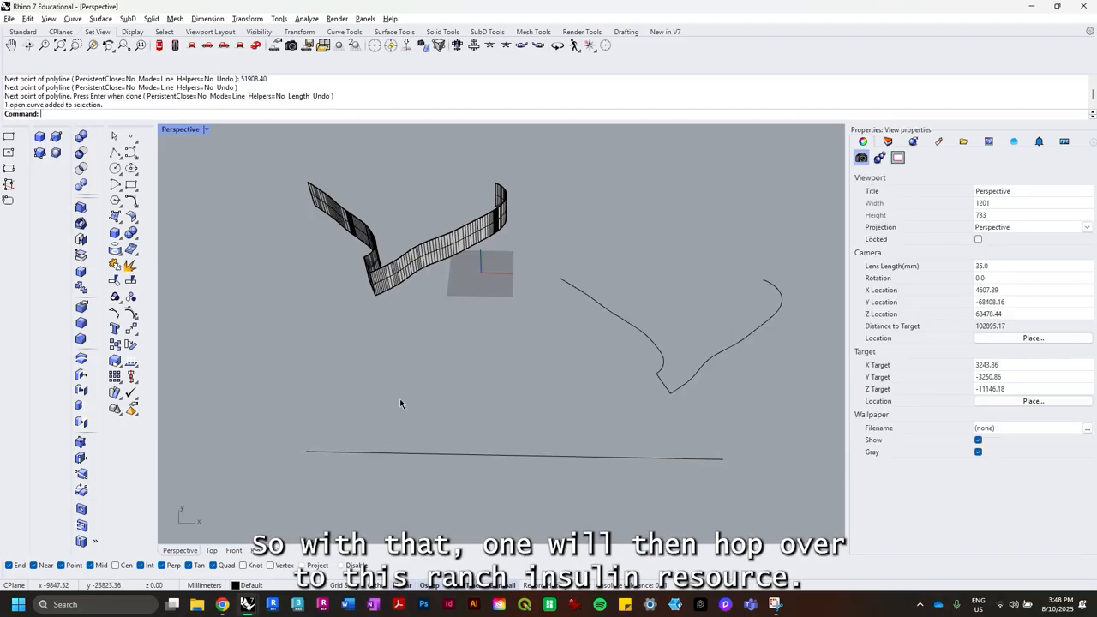
# Switch to the browser's ramp calculator, clear the height, and calculate it from distance 51908.40 mm and gradient 1:14.
pyautogui.hotkey('alt', 'Tab')
pyautogui.hotkey('alt', 'Tab')
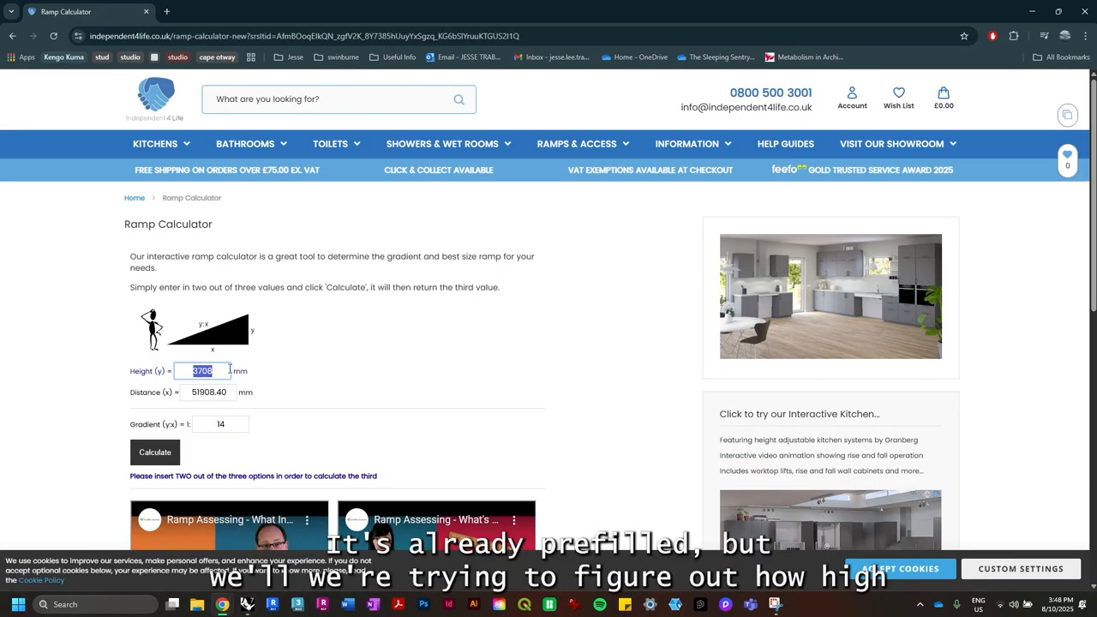
pyautogui.doubleClick(230, 395)
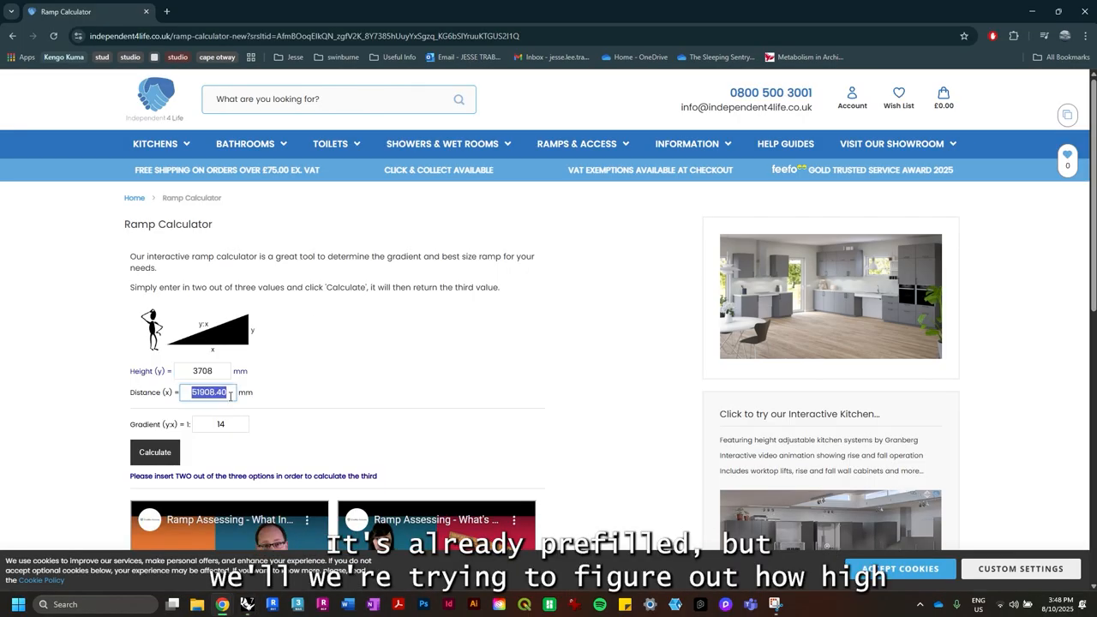
pyautogui.doubleClick(185, 374)
pyautogui.press('BackSpace')
pyautogui.click(227, 419)
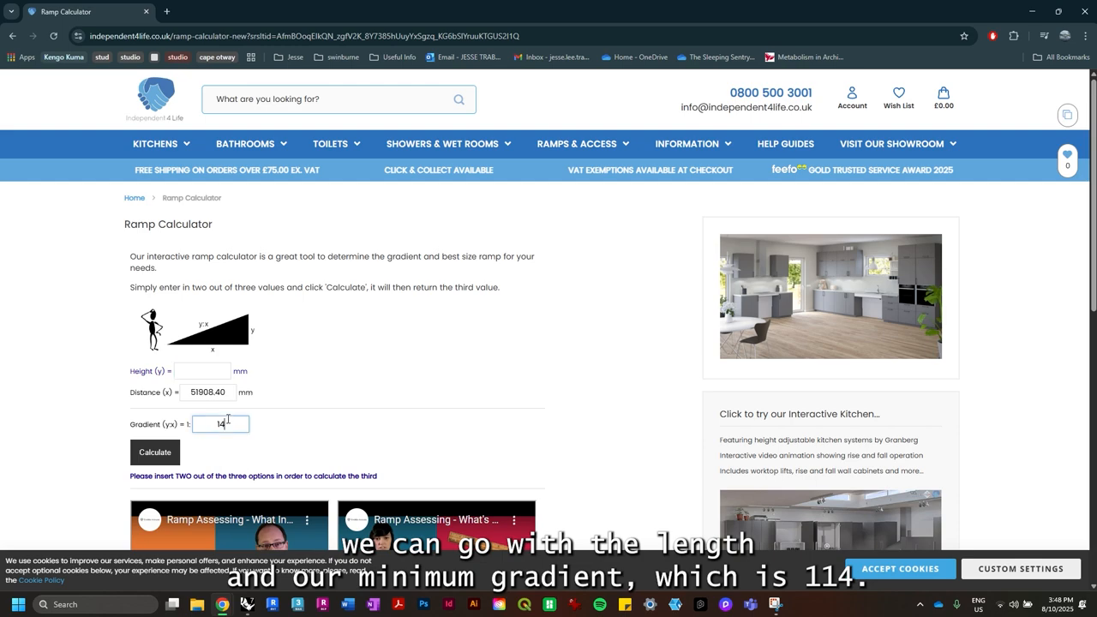
pyautogui.click(155, 452)
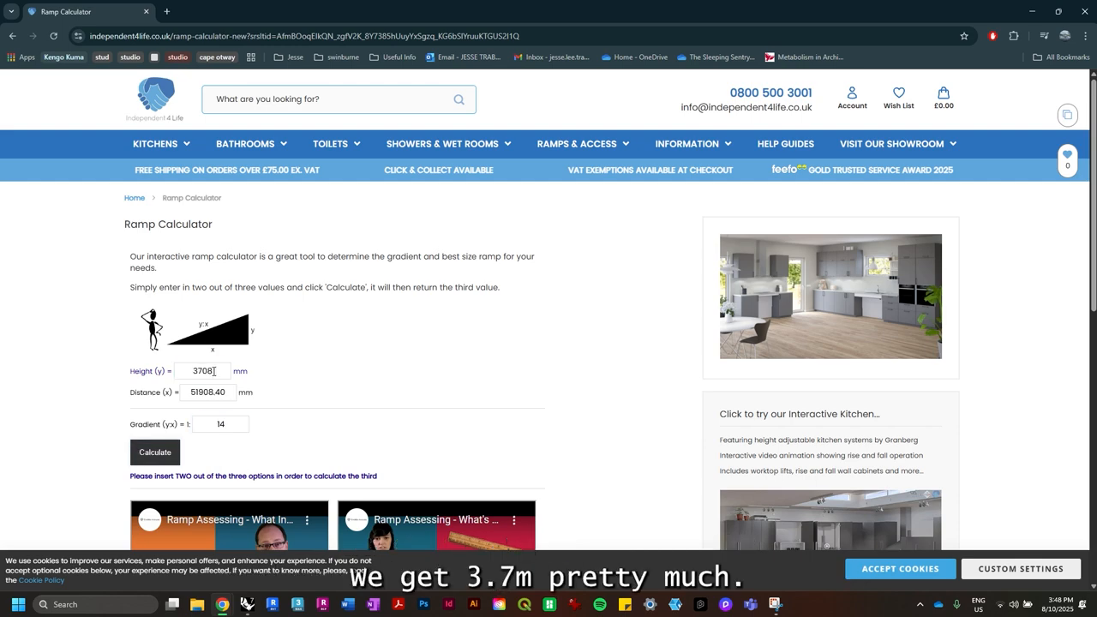
# Copy the calculated height and, back in Rhino, draw a 3708 mm polyline straight up from the base line's left end.
pyautogui.doubleClick(176, 369)
pyautogui.hotkey('ctrl', 'c')
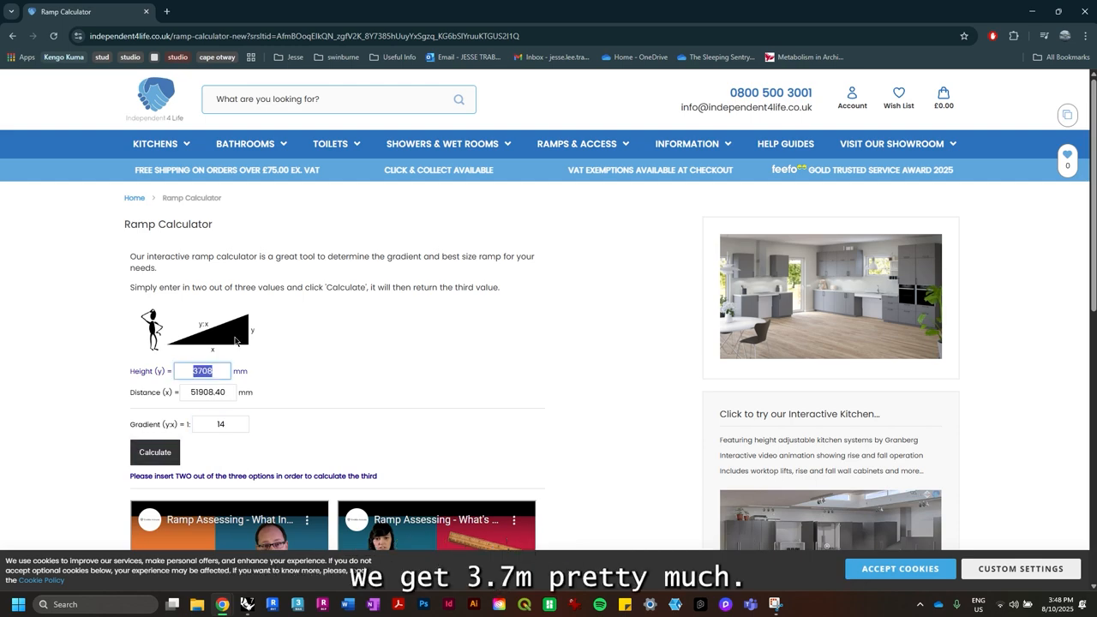
pyautogui.hotkey('alt', 'Tab')
pyautogui.rightClick(341, 392)
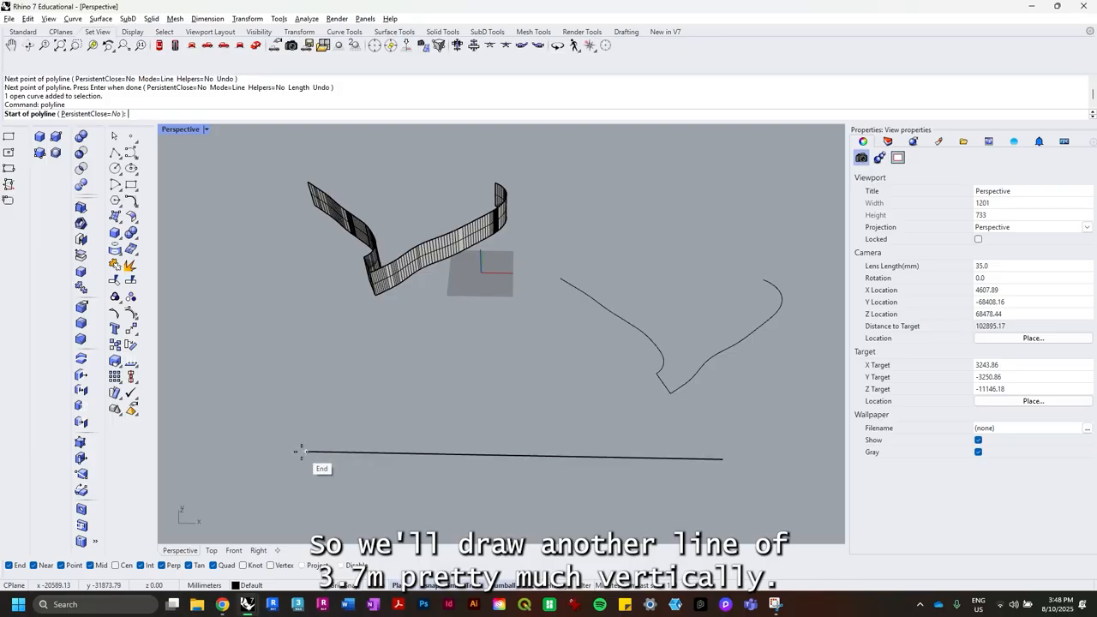
pyautogui.click(302, 451)
pyautogui.hotkey('ctrl', 'v')
pyautogui.press('Return')
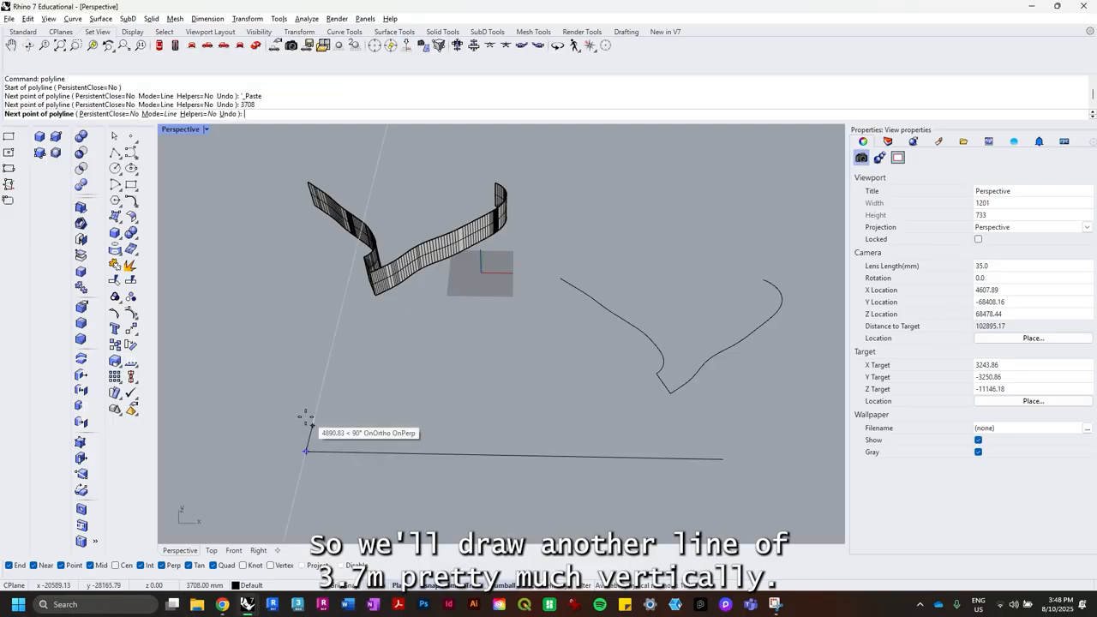
pyautogui.click(211, 550)
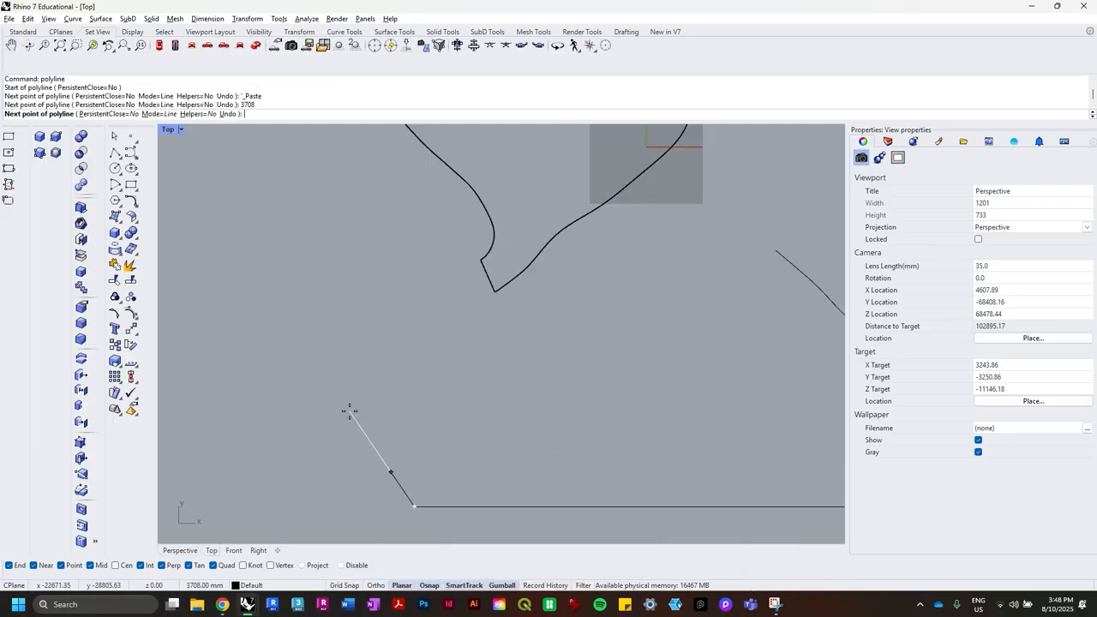
pyautogui.click(395, 430)
pyautogui.rightClick(397, 432)
# Draw the sloping polyline from the top of the vertical line down to the far end of the base line.
pyautogui.moveTo(419, 451); pyautogui.dragTo(382, 446, button='right')
pyautogui.rightClick(368, 441)
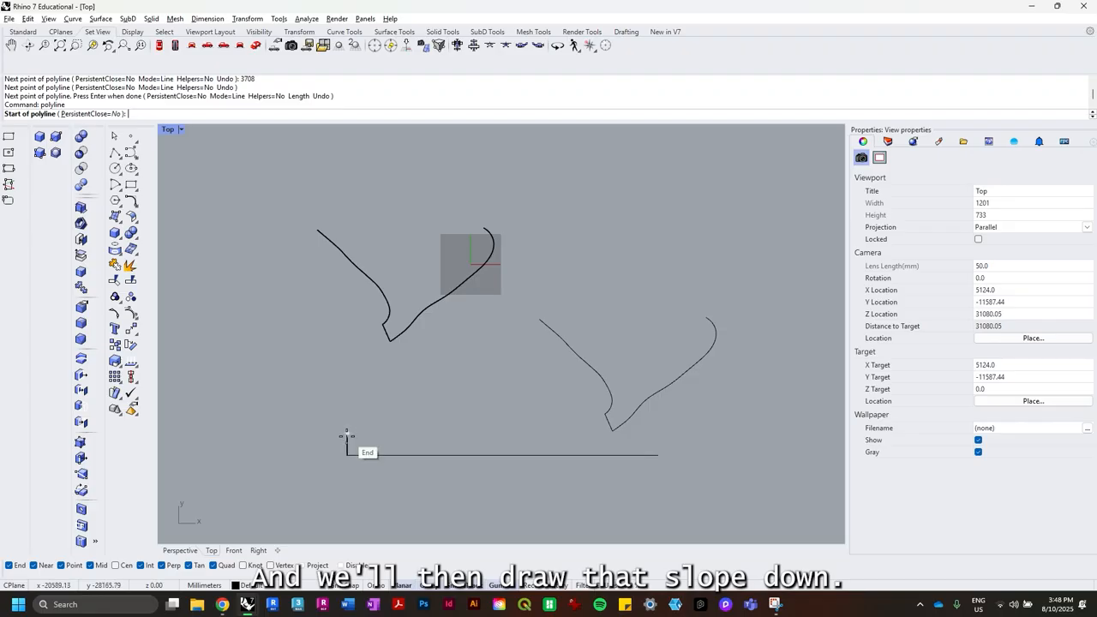
pyautogui.click(346, 434)
pyautogui.click(658, 455)
pyautogui.rightClick(658, 454)
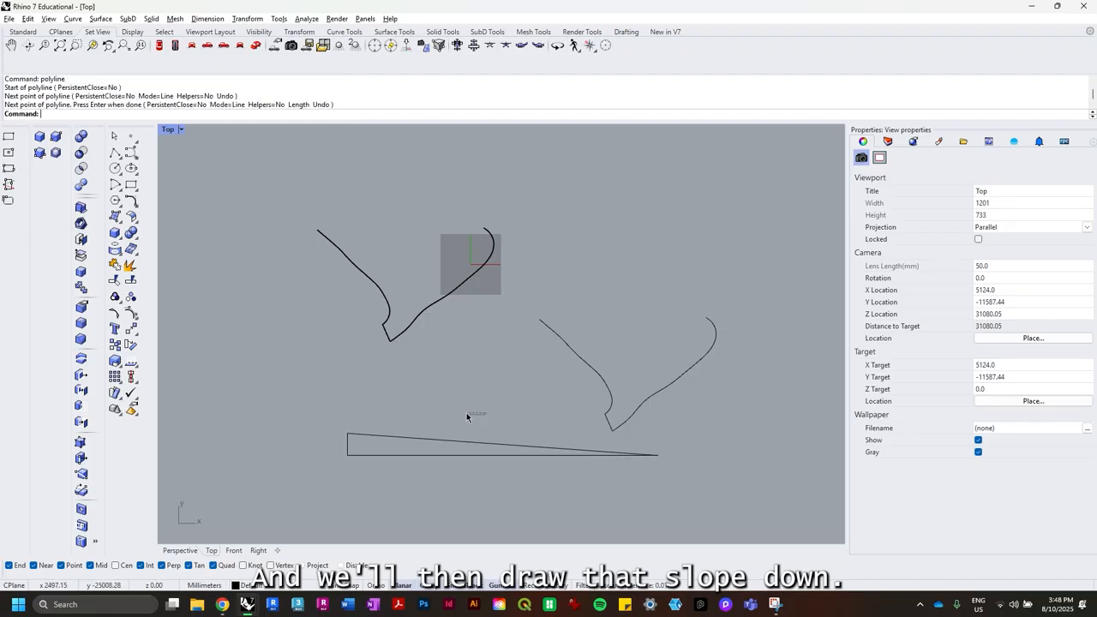
pyautogui.moveTo(485, 413); pyautogui.dragTo(310, 478)
pyautogui.moveTo(471, 399); pyautogui.dragTo(304, 474)
pyautogui.click(463, 406)
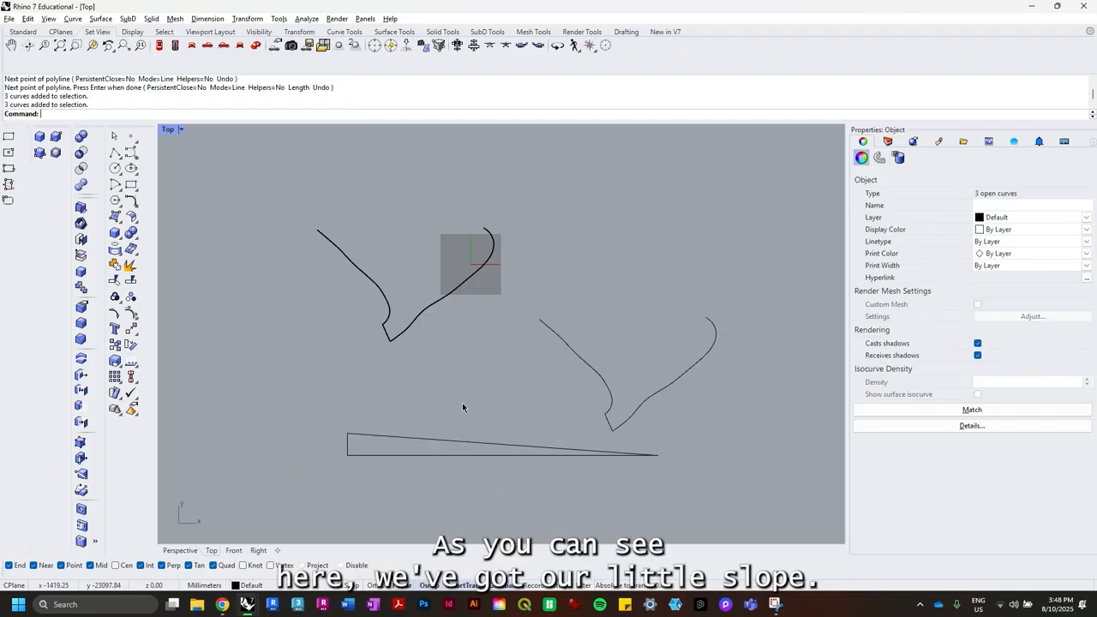
# Examine the slope triangle, the ramp surfaces and the separate curve segments in the Perspective view.
pyautogui.click(173, 549)
pyautogui.scroll(-2, 498, 367)
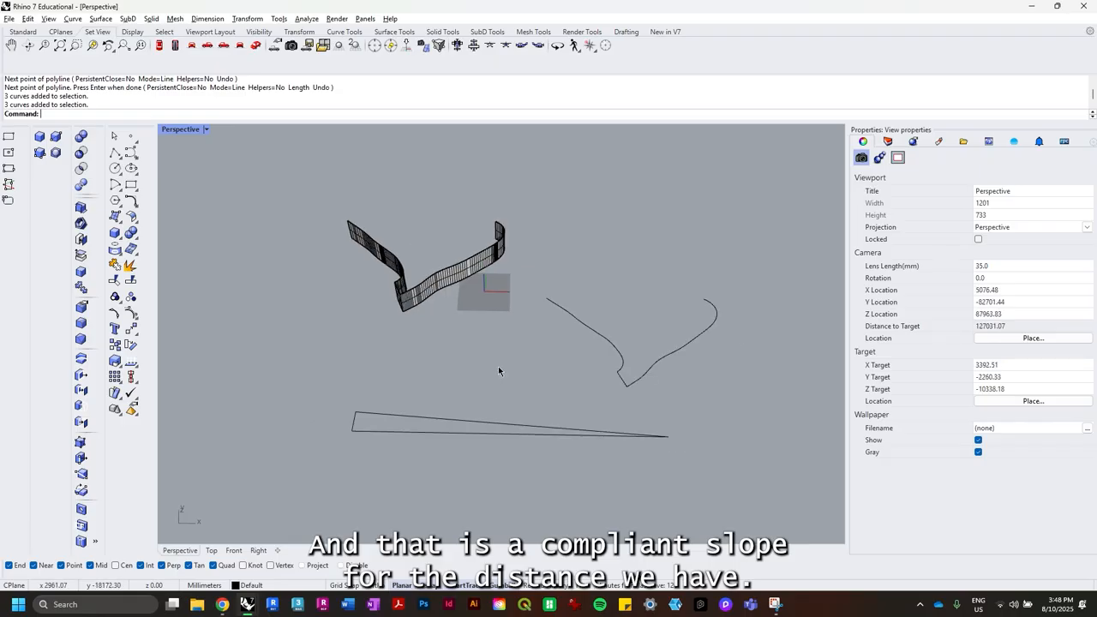
pyautogui.moveTo(497, 366); pyautogui.dragTo(622, 301, button='right')
pyautogui.click(623, 294)
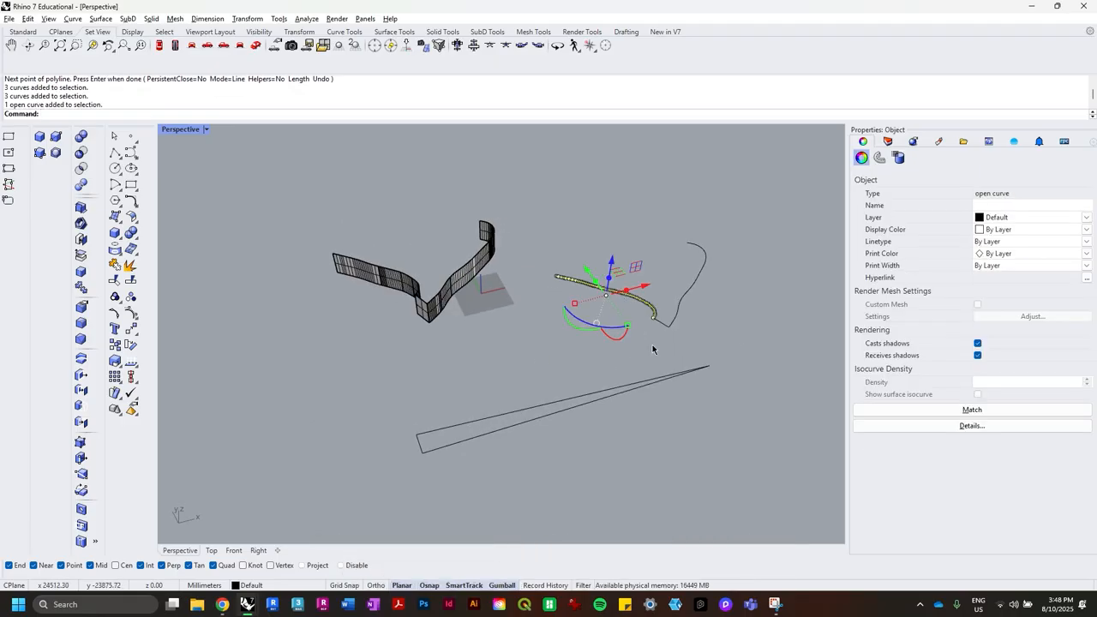
pyautogui.moveTo(652, 348); pyautogui.dragTo(238, 335, button='right')
pyautogui.click(310, 318)
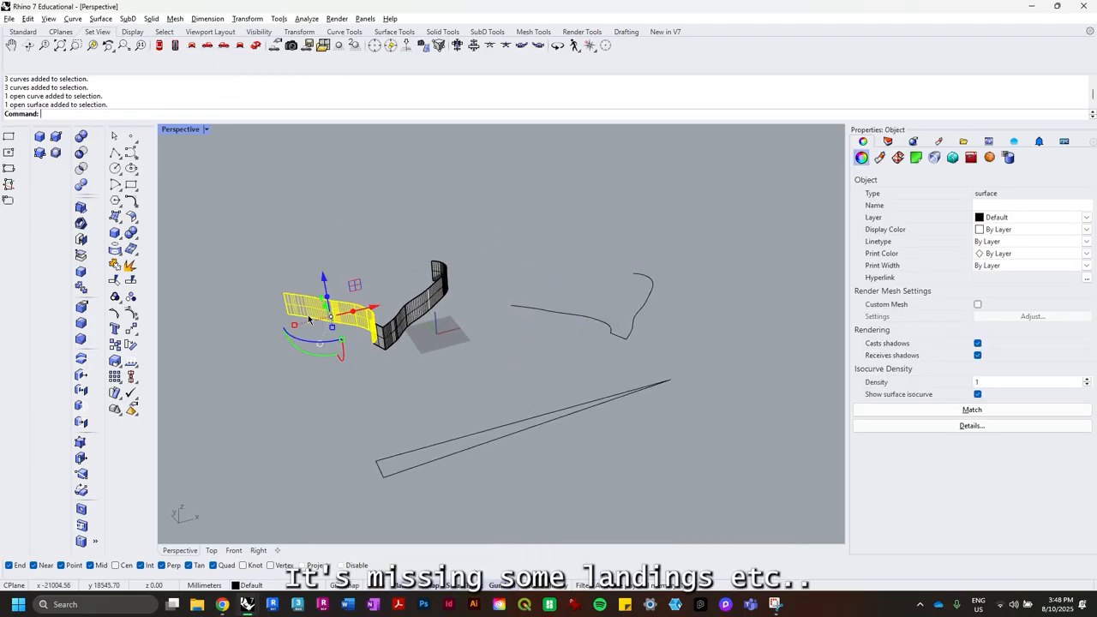
pyautogui.click(415, 309)
pyautogui.click(381, 338)
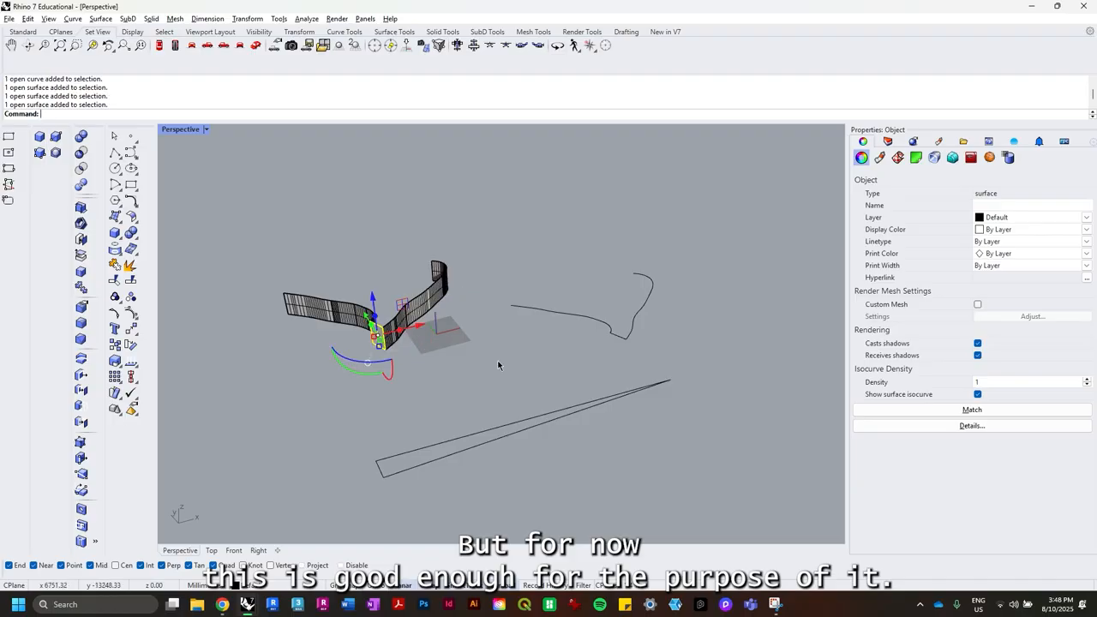
pyautogui.moveTo(524, 369); pyautogui.dragTo(496, 364, button='right')
pyautogui.click(519, 320)
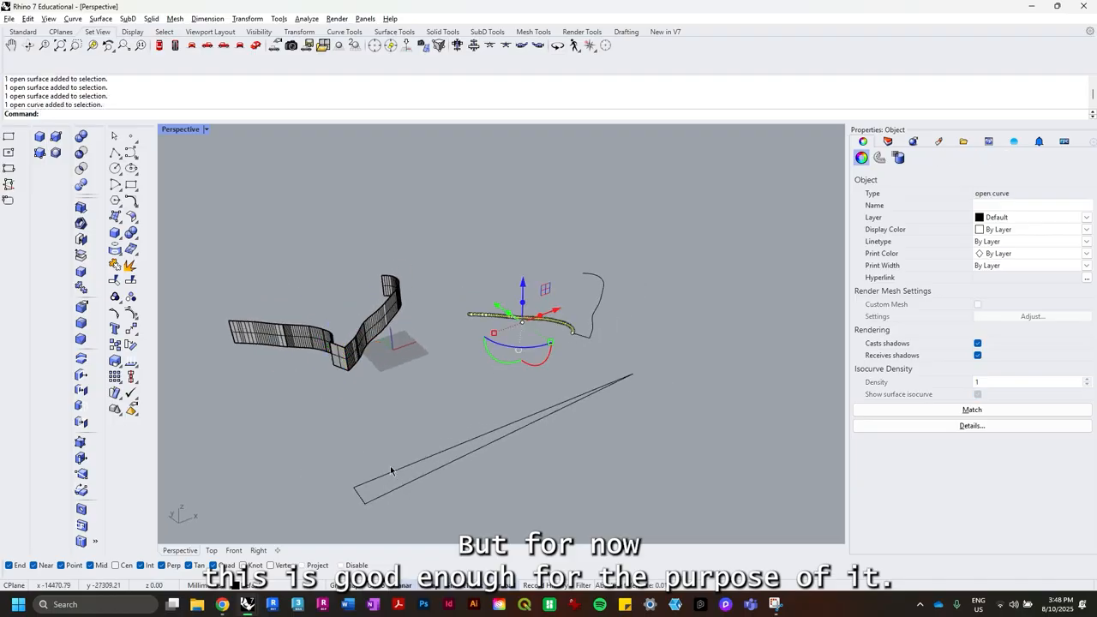
pyautogui.click(482, 440)
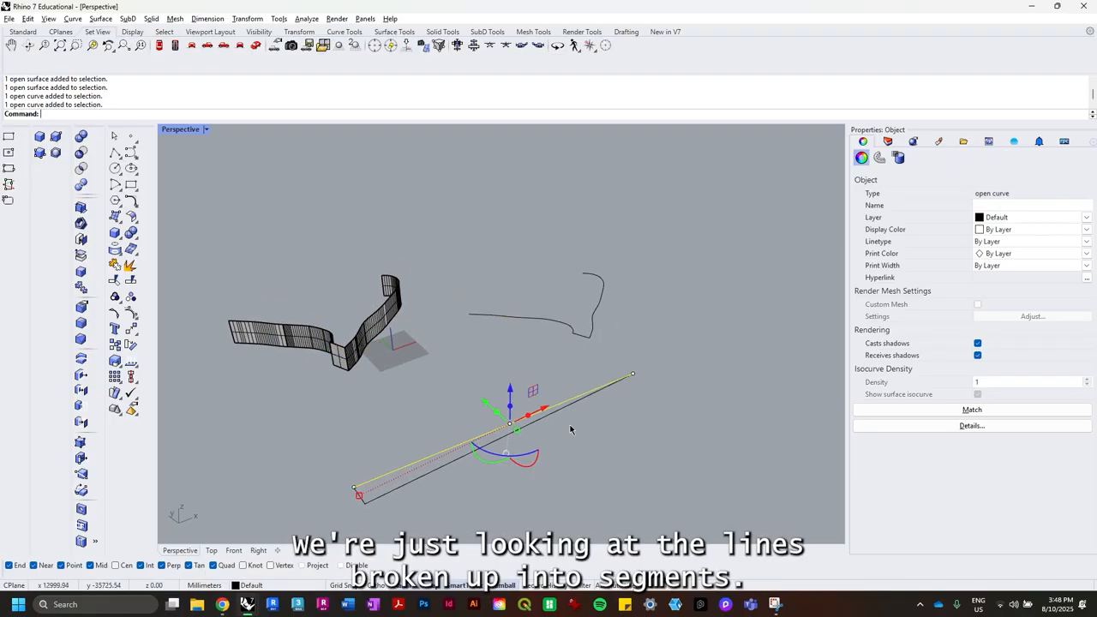
# Measure the length of the first long curve segment beside the ramp surfaces.
pyautogui.click(535, 320)
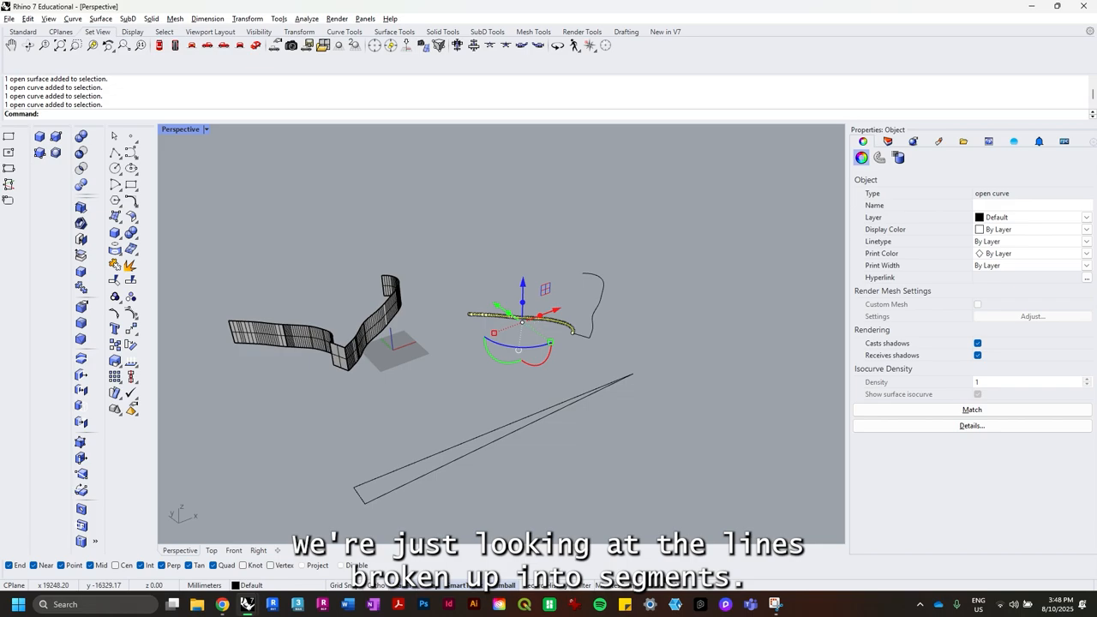
pyautogui.write('Length')
pyautogui.press('Return')
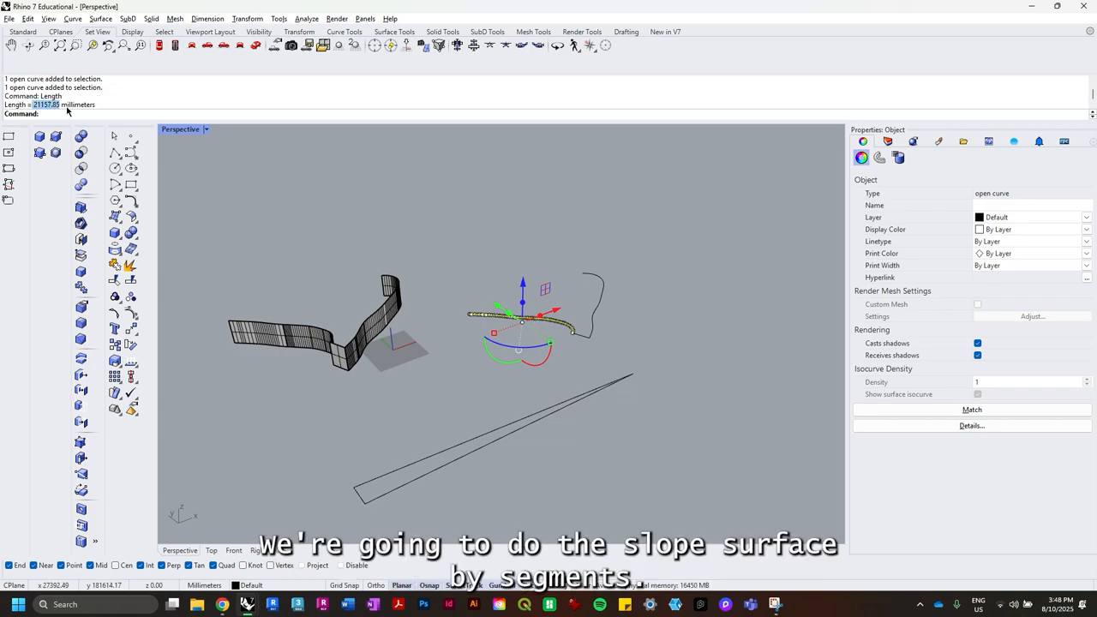
# Draw a 21157.85 mm polyline along the slope triangle's base line, starting at its tall end.
pyautogui.write('polyline')
pyautogui.press('Return')
pyautogui.click(371, 505)
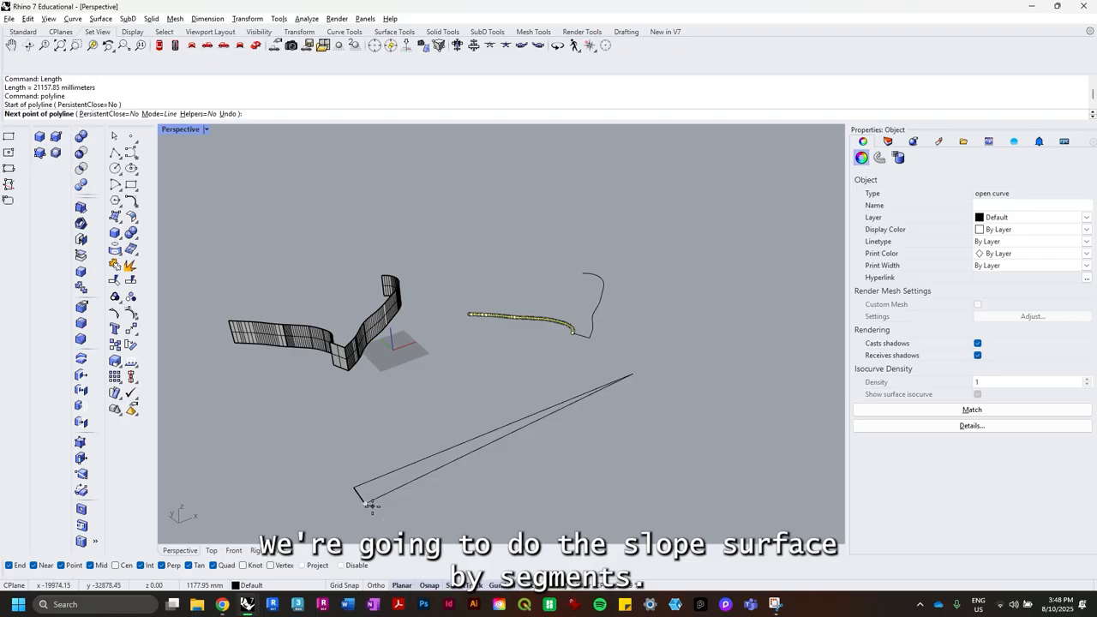
pyautogui.write('21157.85')
pyautogui.click(495, 450)
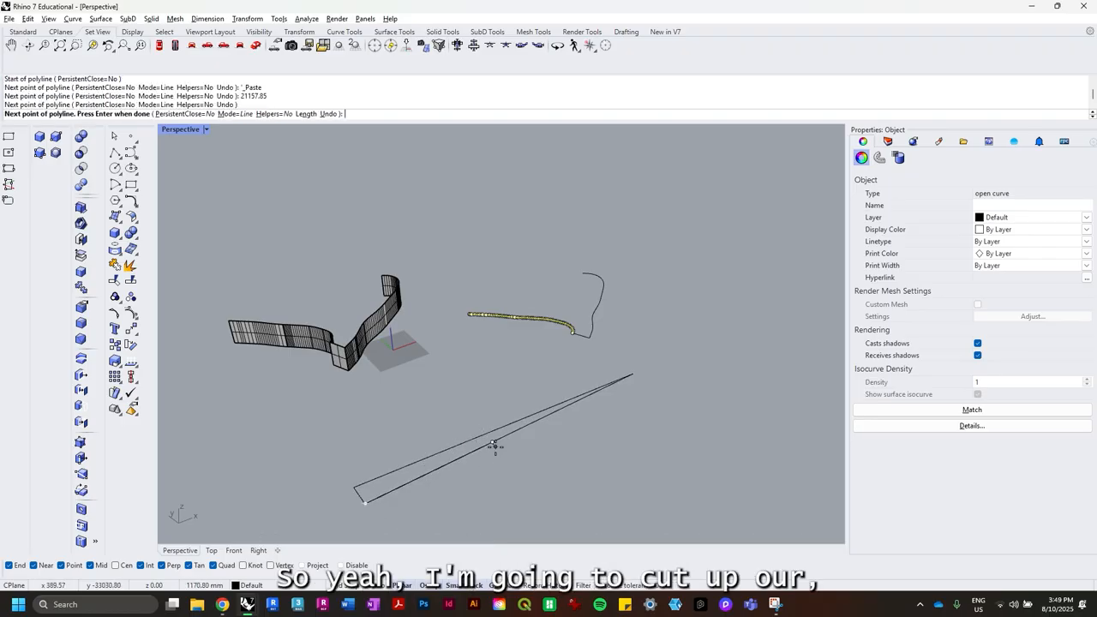
pyautogui.press('Return')
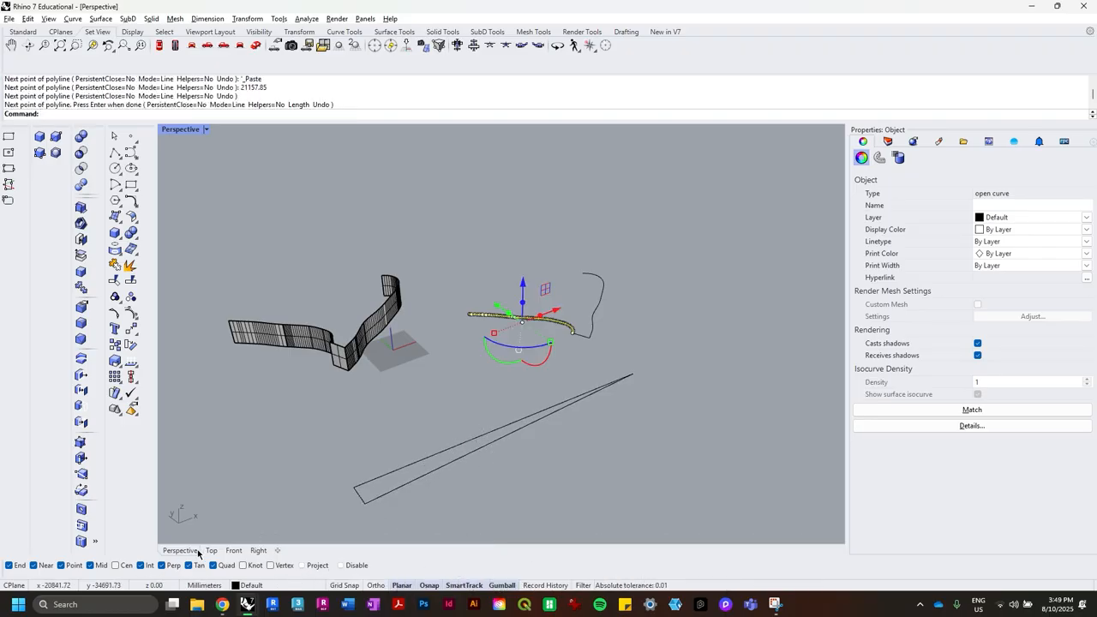
# In the Top view, draw a vertical division line from the 21157.85 mm segment's end up past the slope line.
pyautogui.hotkey('ctrl', 'F1')
pyautogui.press('Return')
pyautogui.click(475, 443)
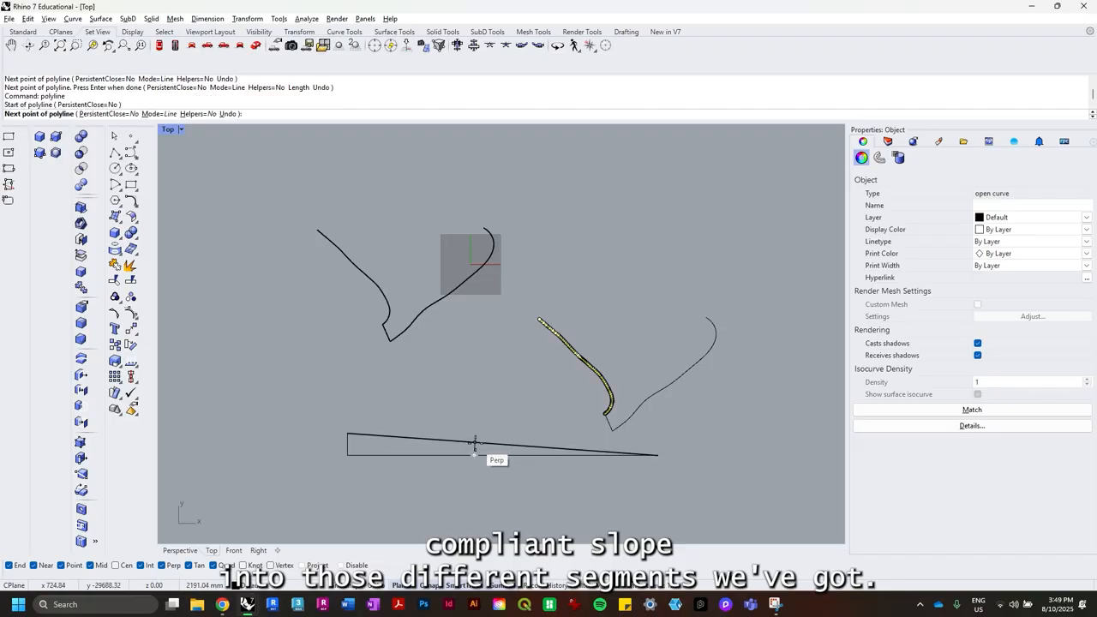
pyautogui.click(474, 426)
pyautogui.press('Return')
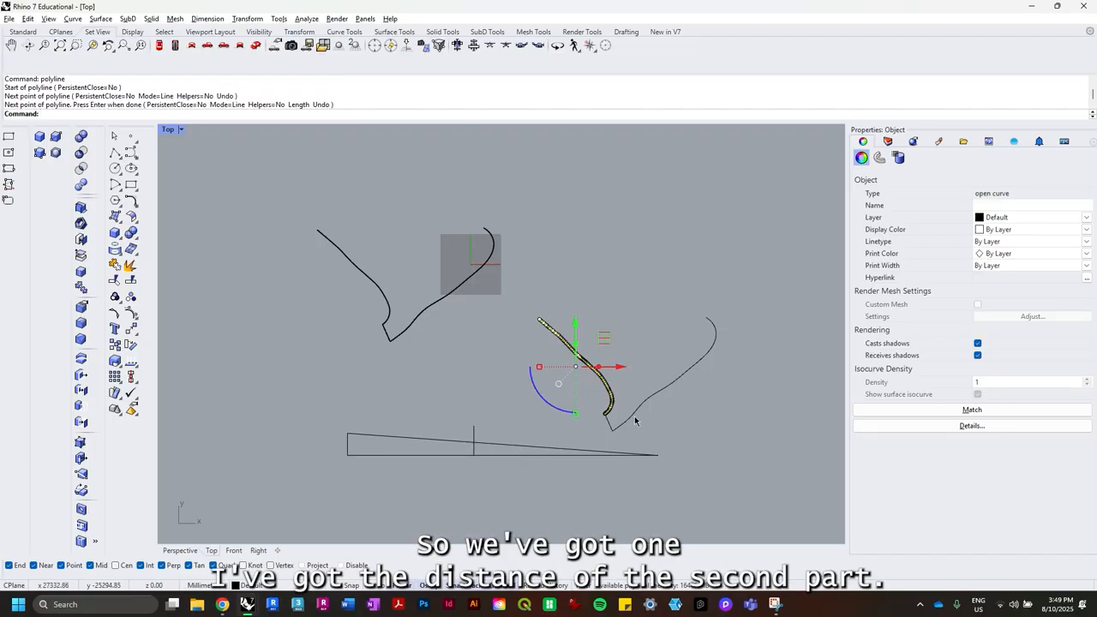
# Measure the length of the short straight curve segment joining the two long curves.
pyautogui.click(620, 410)
pyautogui.scroll(3, 621, 410)
pyautogui.click(601, 431)
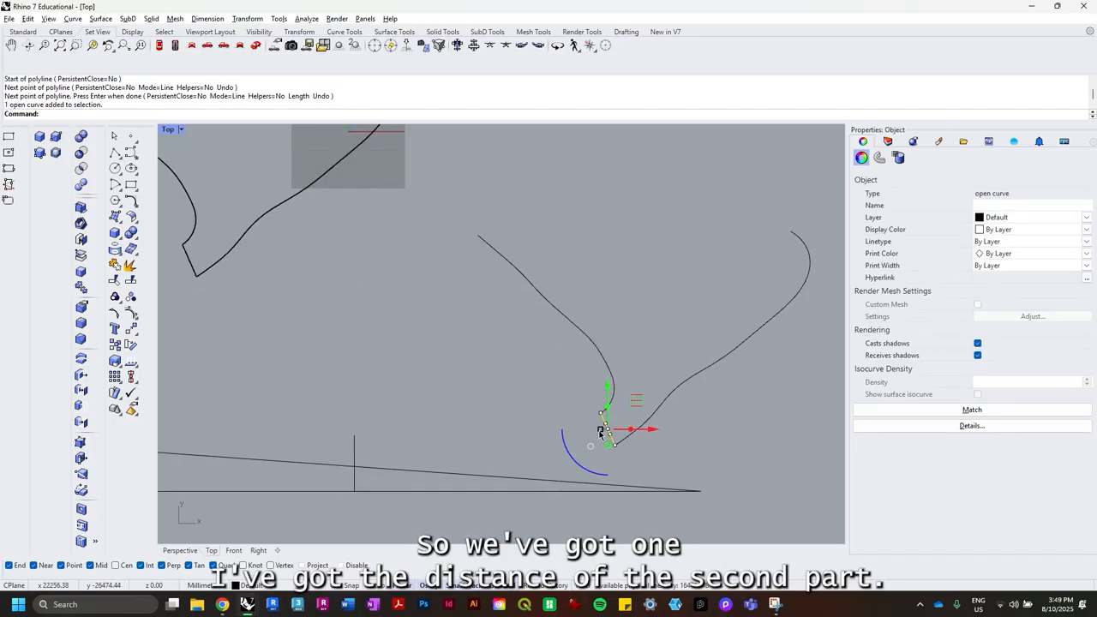
pyautogui.write('Length')
pyautogui.press('Return')
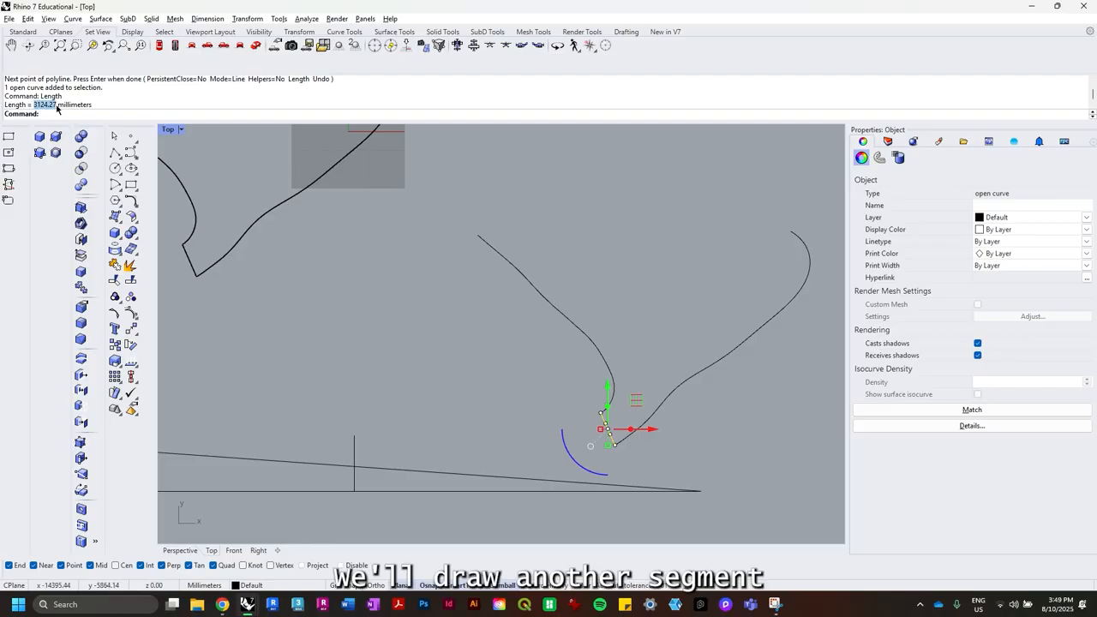
# Draw a 3124.27 mm polyline along the base line, starting at the foot of the vertical division line.
pyautogui.write('polyline')
pyautogui.press('Return')
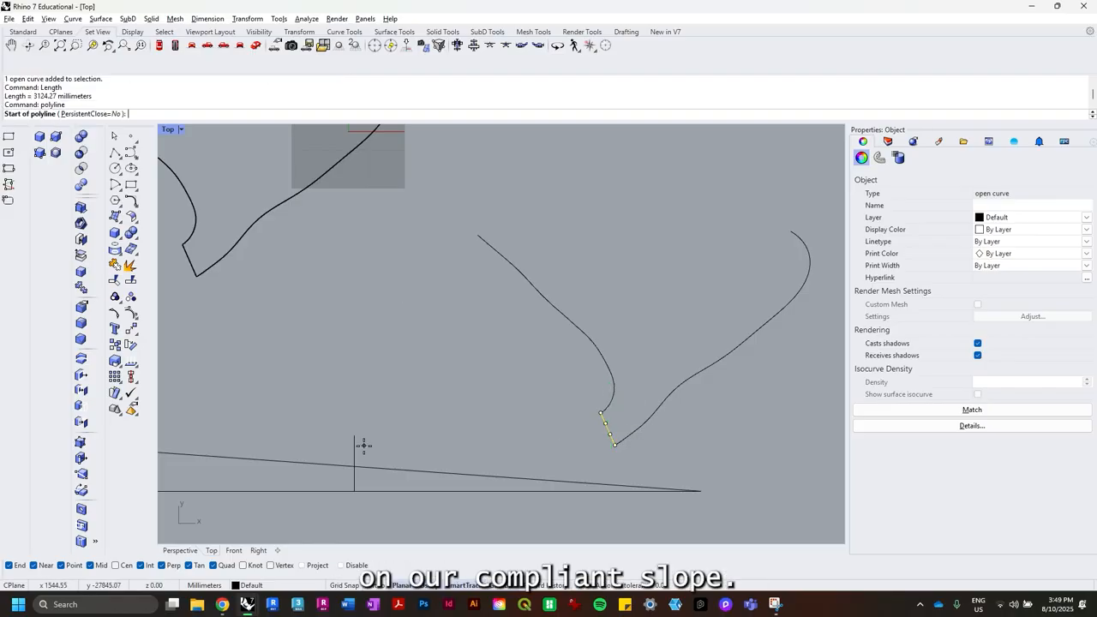
pyautogui.click(353, 491)
pyautogui.write('3124.27')
pyautogui.click(357, 489)
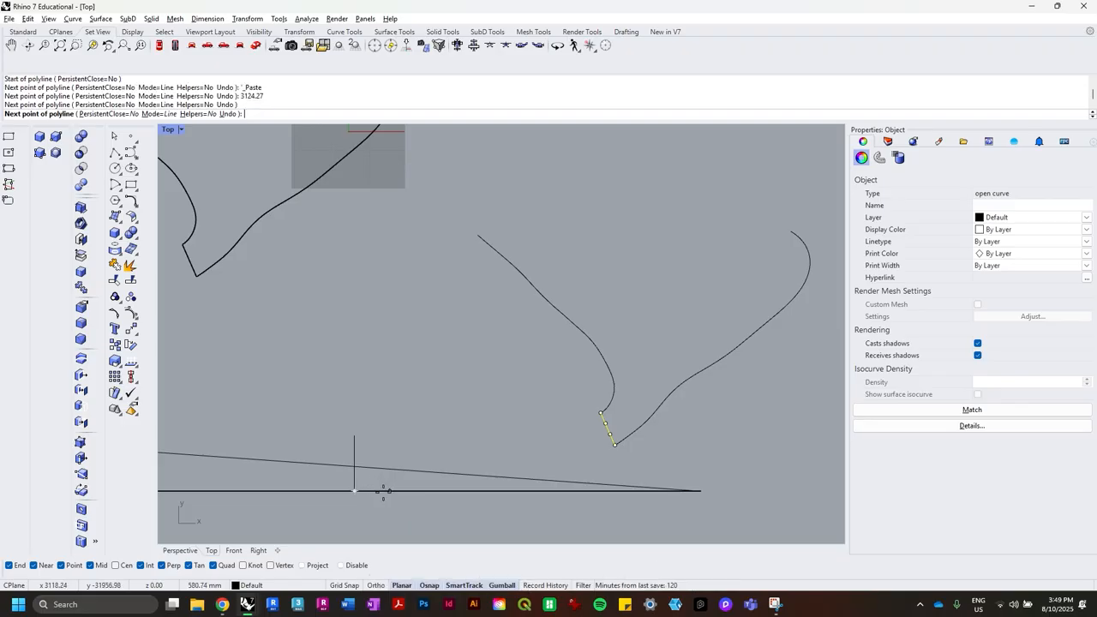
pyautogui.press('Return')
# Draw a second vertical division line from the 3124.27 mm segment's end up past the slope line.
pyautogui.press('Return')
pyautogui.click(389, 491)
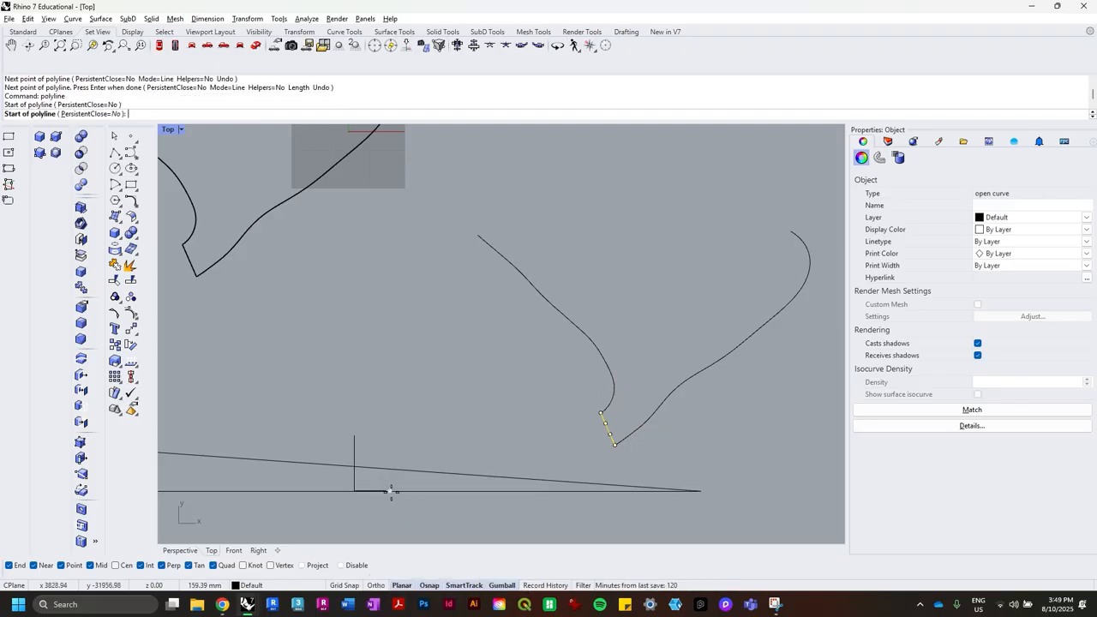
pyautogui.click(382, 441)
pyautogui.press('Return')
# Delete the two helper segments that overlap the slope triangle's base line.
pyautogui.click(385, 492)
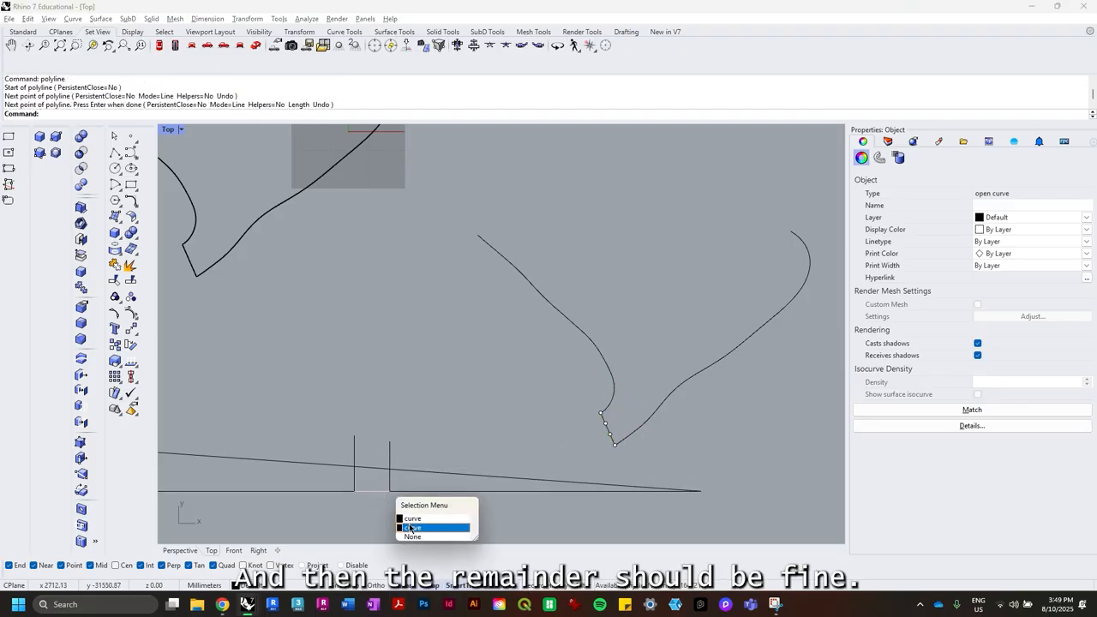
pyautogui.click(424, 524)
pyautogui.press('Delete')
pyautogui.click(342, 495)
pyautogui.click(368, 523)
pyautogui.press('Delete')
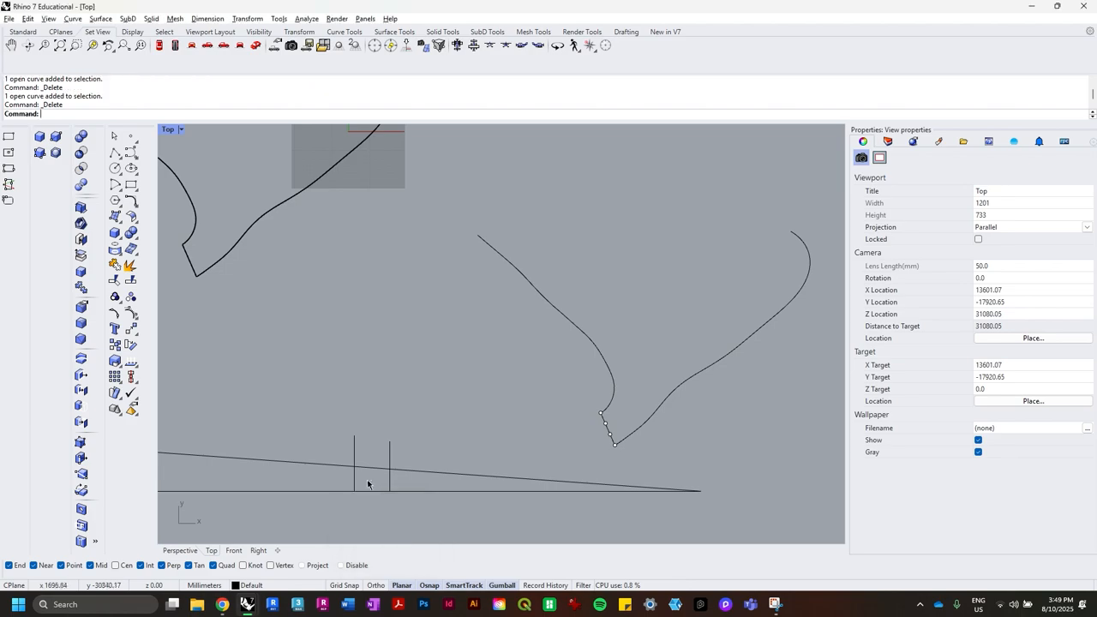
# Split the slope line into three segments using the two vertical division lines as cutting objects.
pyautogui.moveTo(377, 480); pyautogui.dragTo(420, 470, button='right')
pyautogui.click(415, 465)
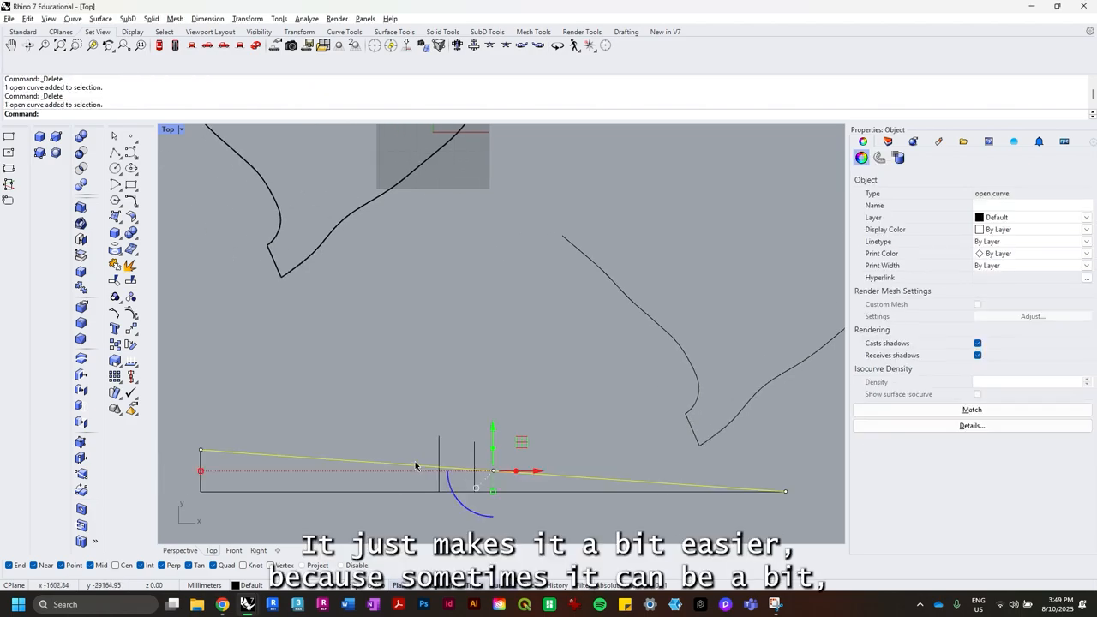
pyautogui.write('Split')
pyautogui.press('Return')
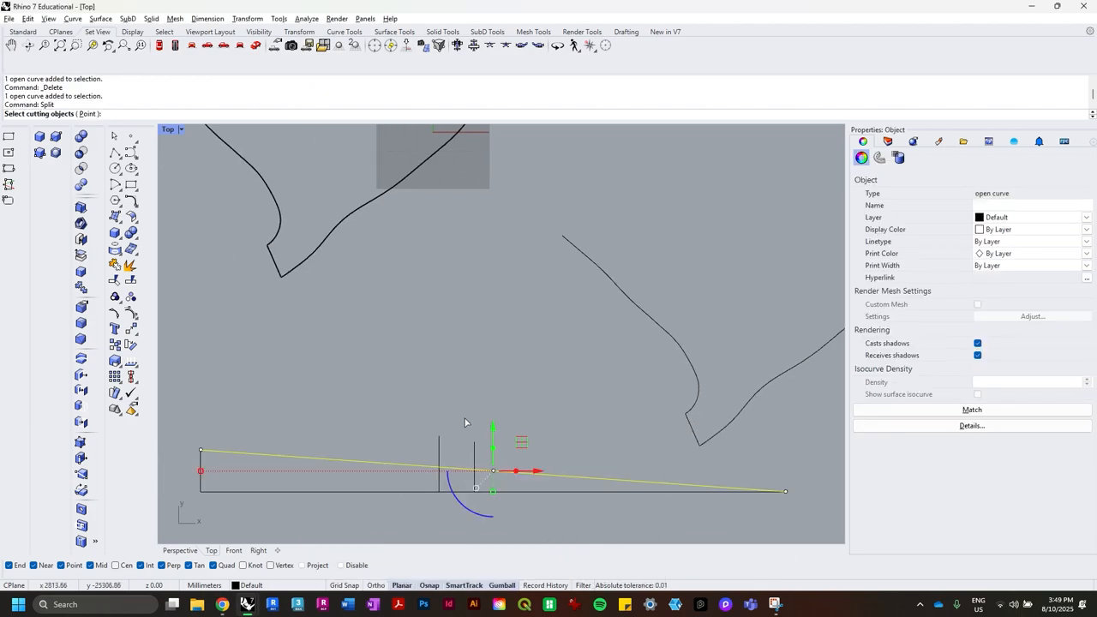
pyautogui.moveTo(486, 435); pyautogui.dragTo(425, 446)
pyautogui.press('Return')
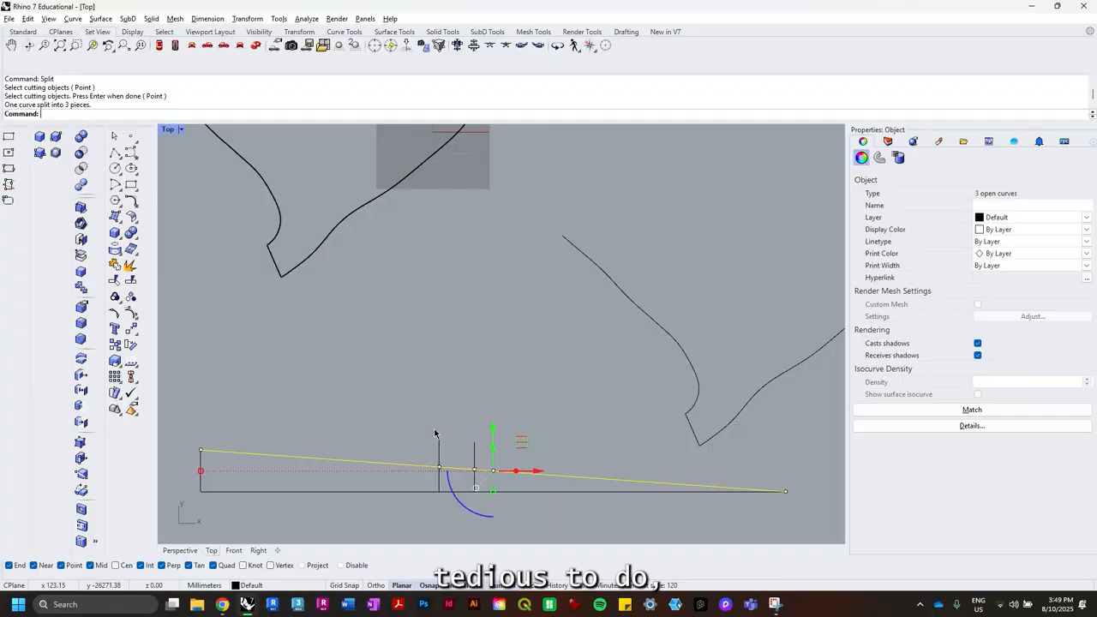
# Examine how each split slope segment corresponds to its section of the ramp curve copy.
pyautogui.moveTo(538, 443); pyautogui.dragTo(503, 475)
pyautogui.moveTo(571, 443); pyautogui.dragTo(478, 447, button='right')
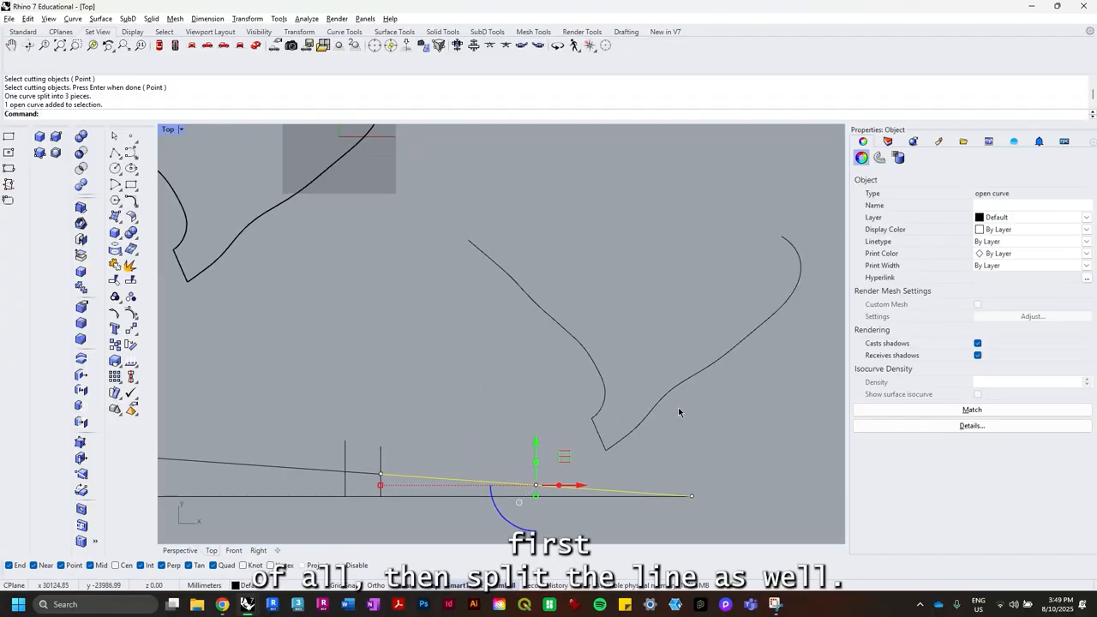
pyautogui.click(678, 382)
pyautogui.click(420, 429)
pyautogui.click(365, 472)
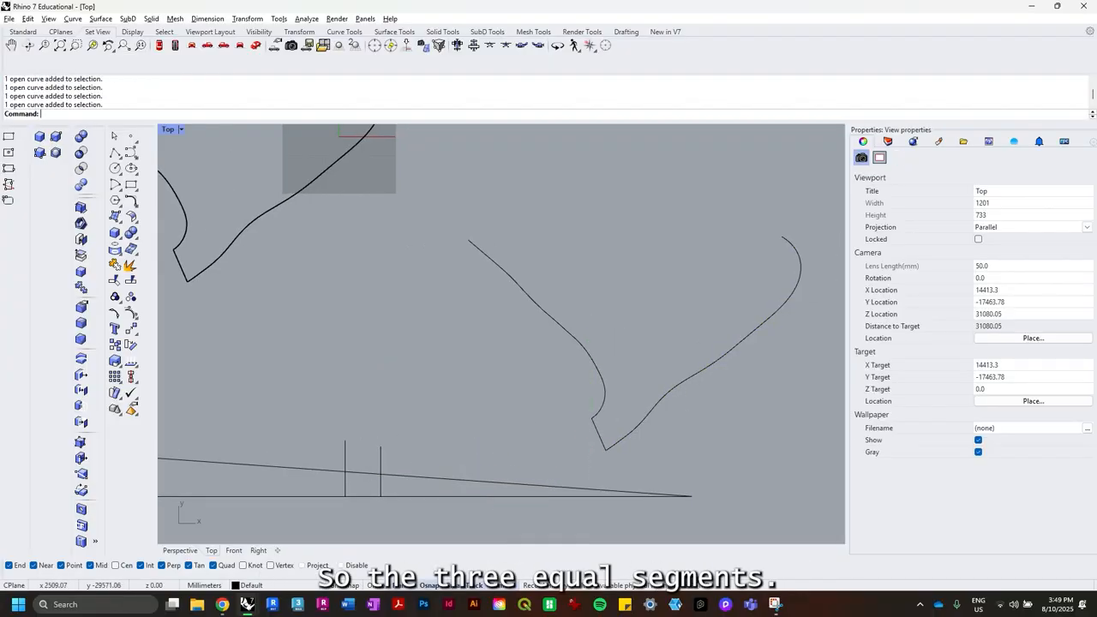
pyautogui.keyDown('shift'); pyautogui.click(597, 434); pyautogui.keyUp('shift')
pyautogui.click(283, 435)
pyautogui.click(300, 464)
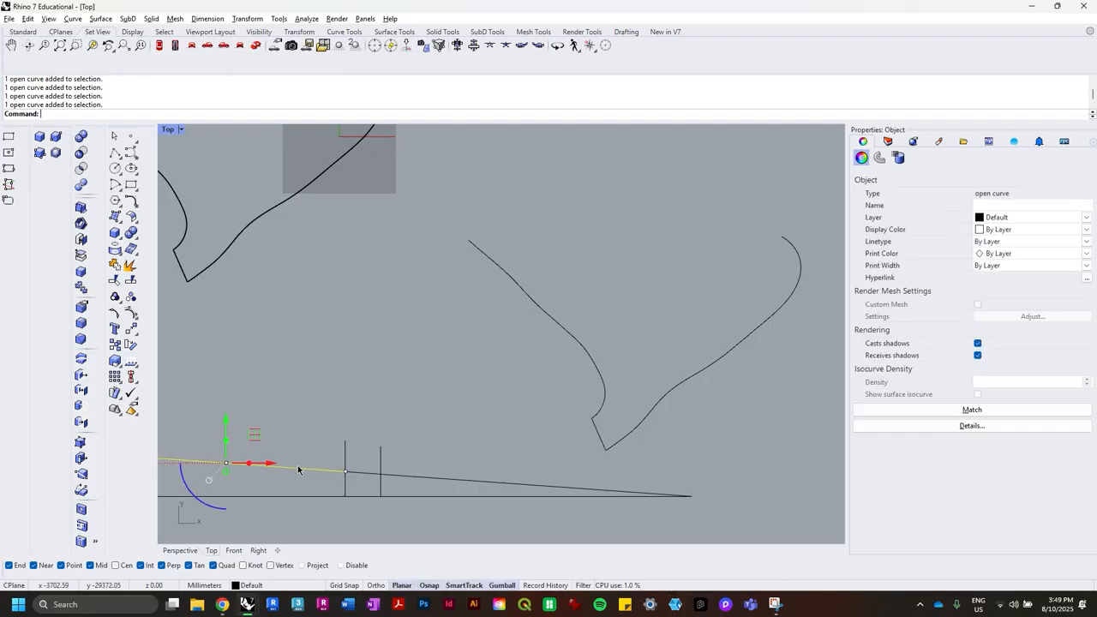
pyautogui.keyDown('shift'); pyautogui.click(590, 353); pyautogui.keyUp('shift')
pyautogui.moveTo(395, 400); pyautogui.dragTo(470, 396, button='right')
pyautogui.click(464, 401)
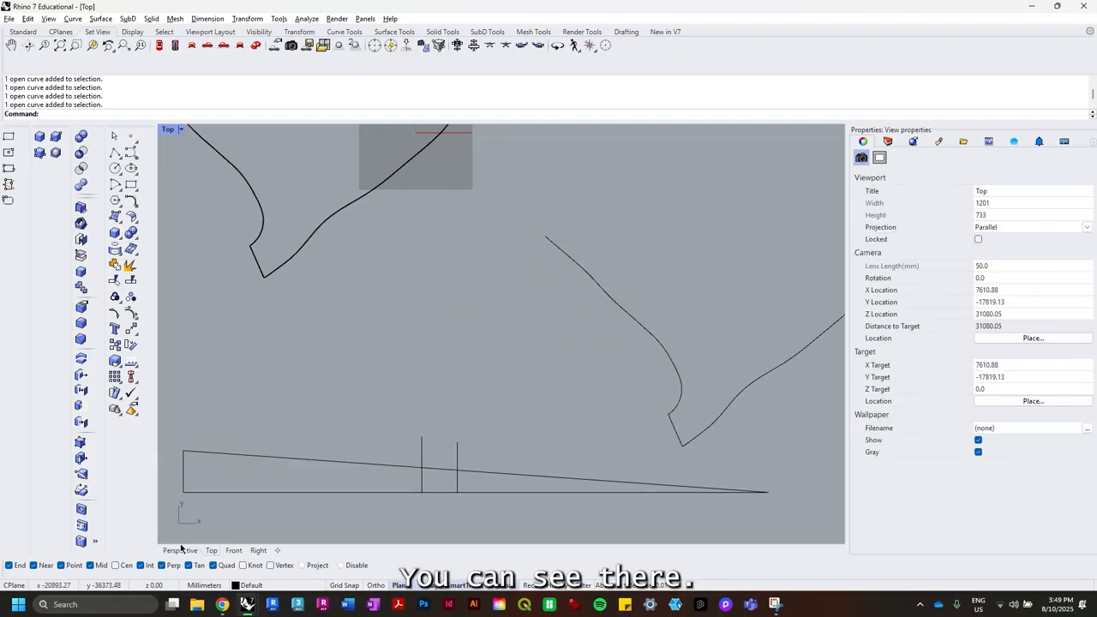
# Check the curve direction of the slope segment at the triangle's tall end with Dir in the Perspective view.
pyautogui.click(180, 550)
pyautogui.moveTo(336, 420); pyautogui.dragTo(335, 335, button='right')
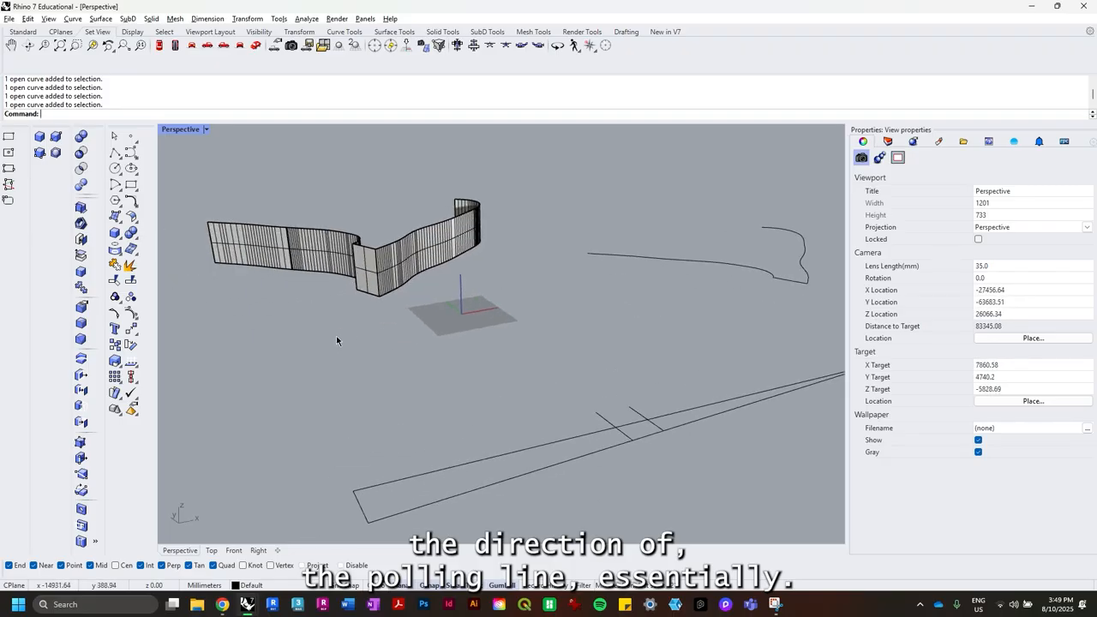
pyautogui.click(412, 477)
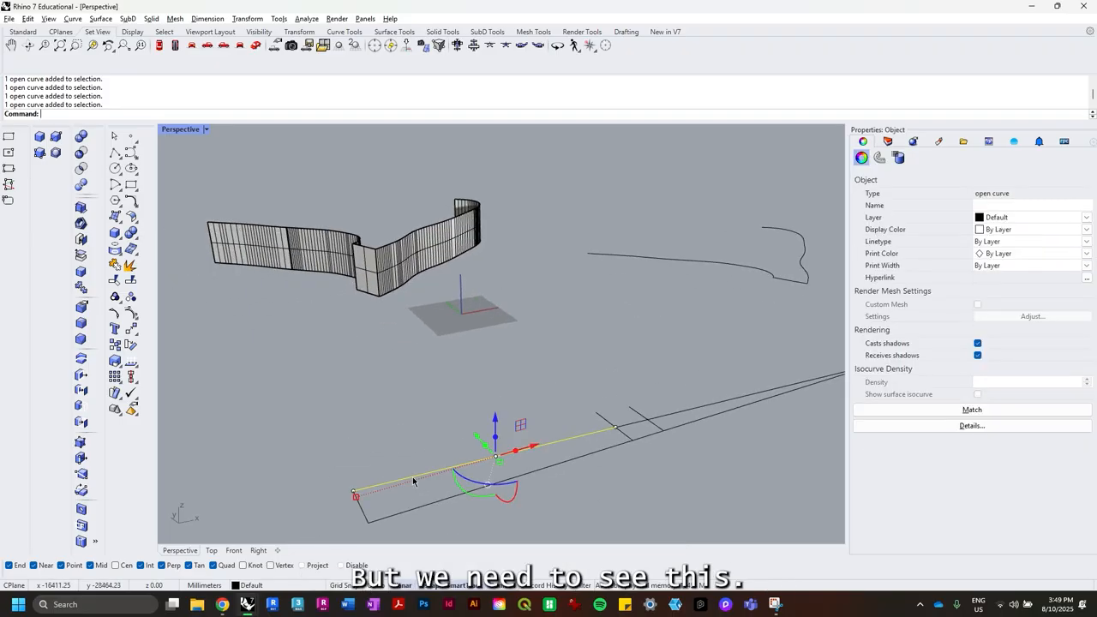
pyautogui.write('Dir')
pyautogui.press('Return')
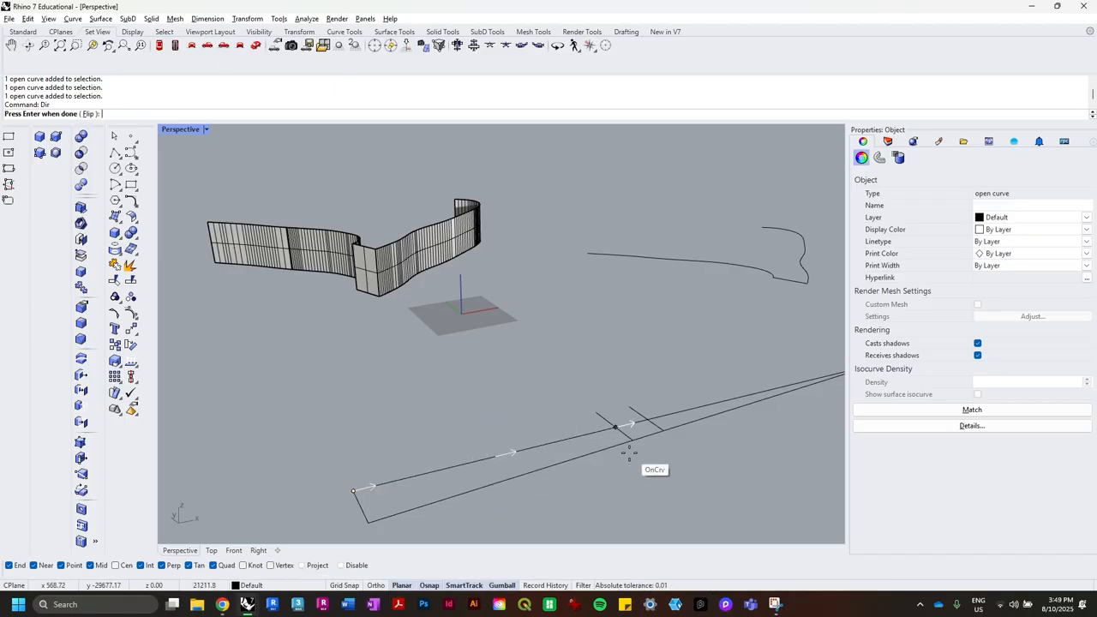
pyautogui.click(496, 457)
pyautogui.press('Return')
# Inspect the long first wall surface's directions with Dir, toggling its U and V reversal, and flip its normal.
pyautogui.click(304, 261)
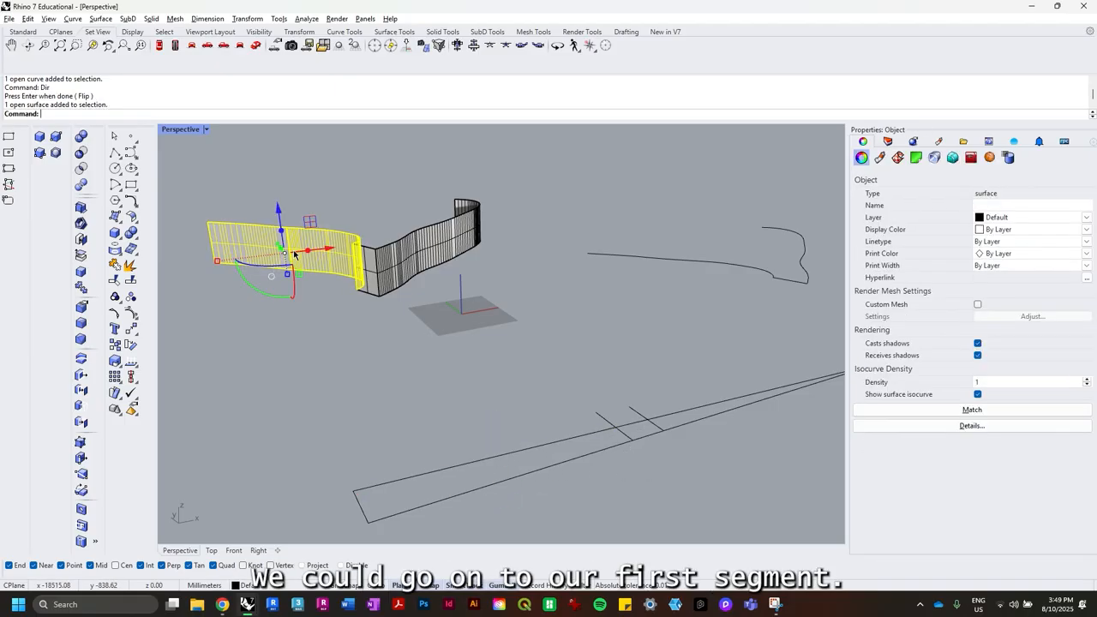
pyautogui.press('Return')
pyautogui.moveTo(286, 256); pyautogui.dragTo(367, 272, button='right')
pyautogui.scroll(3, 286, 313)
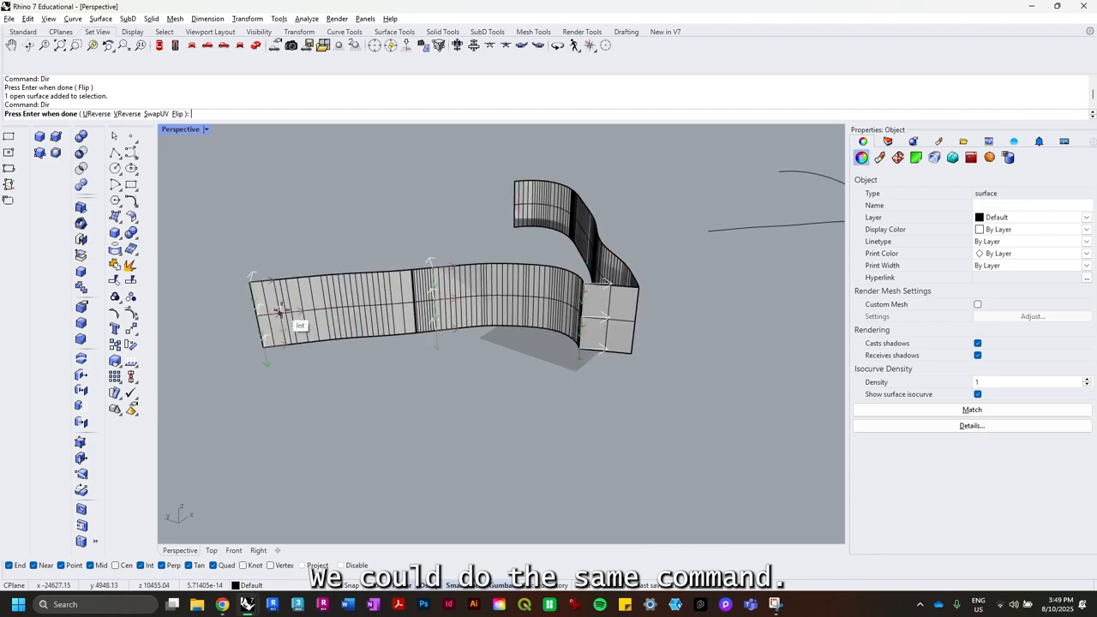
pyautogui.click(125, 113)
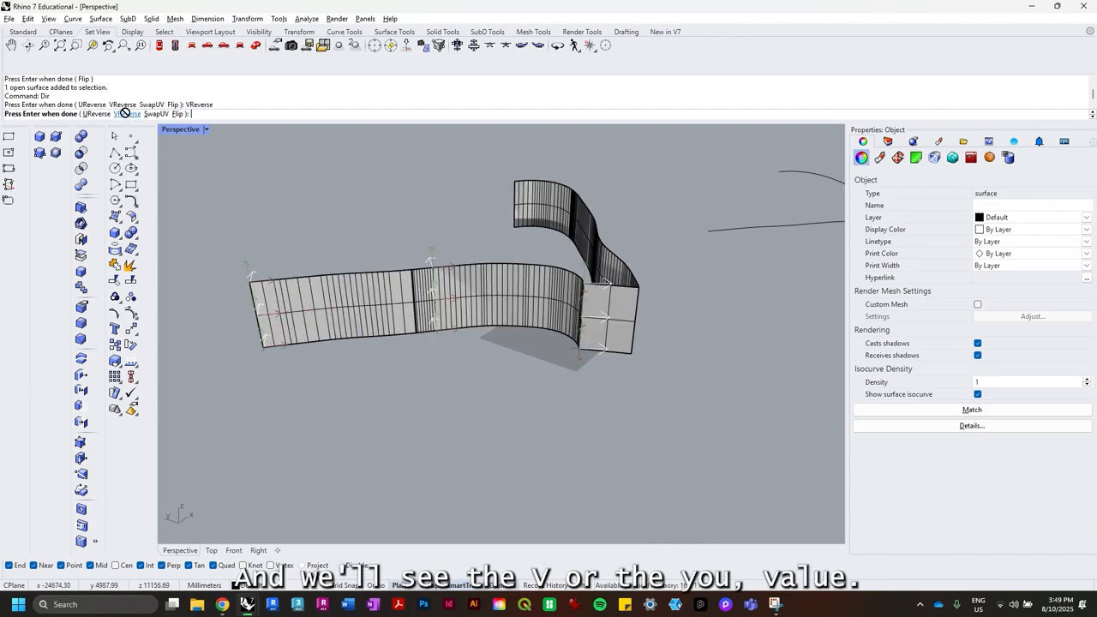
pyautogui.click(127, 114)
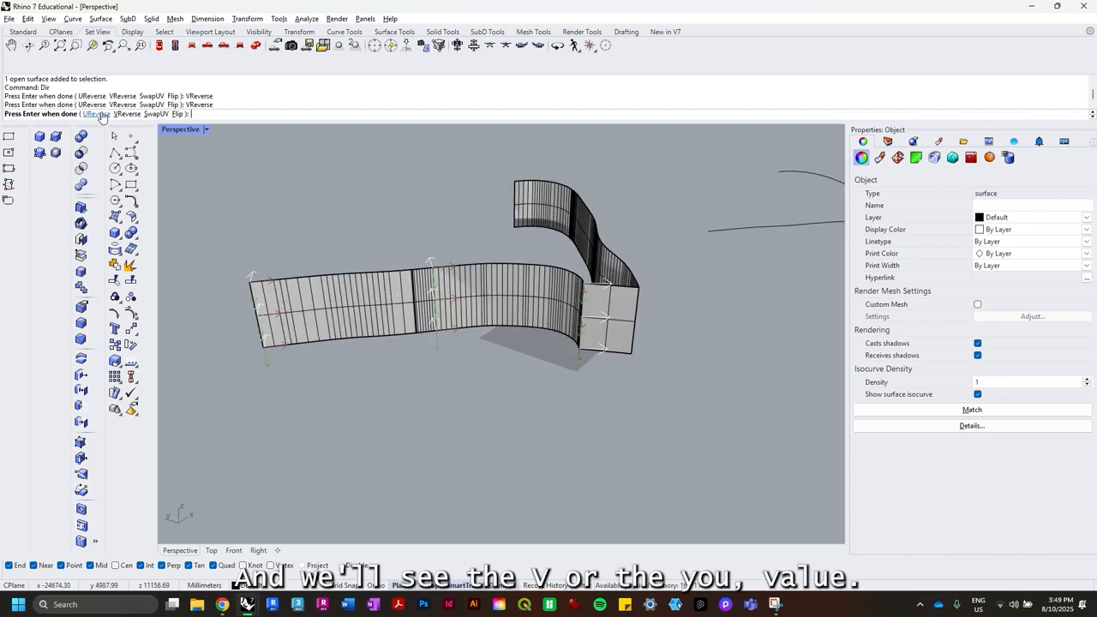
pyautogui.click(127, 114)
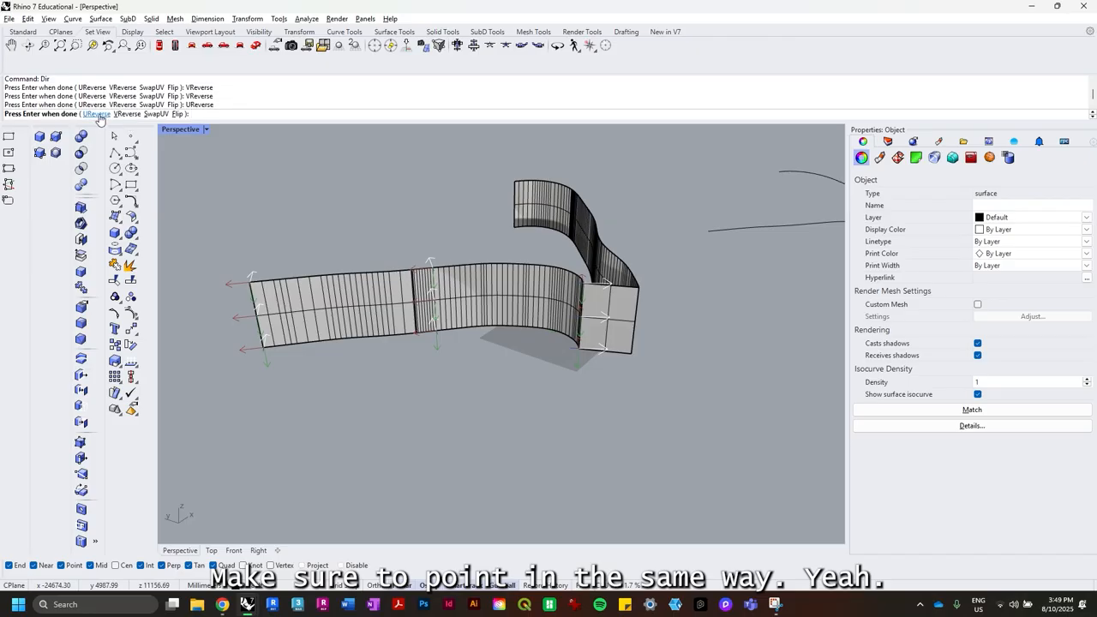
pyautogui.click(97, 114)
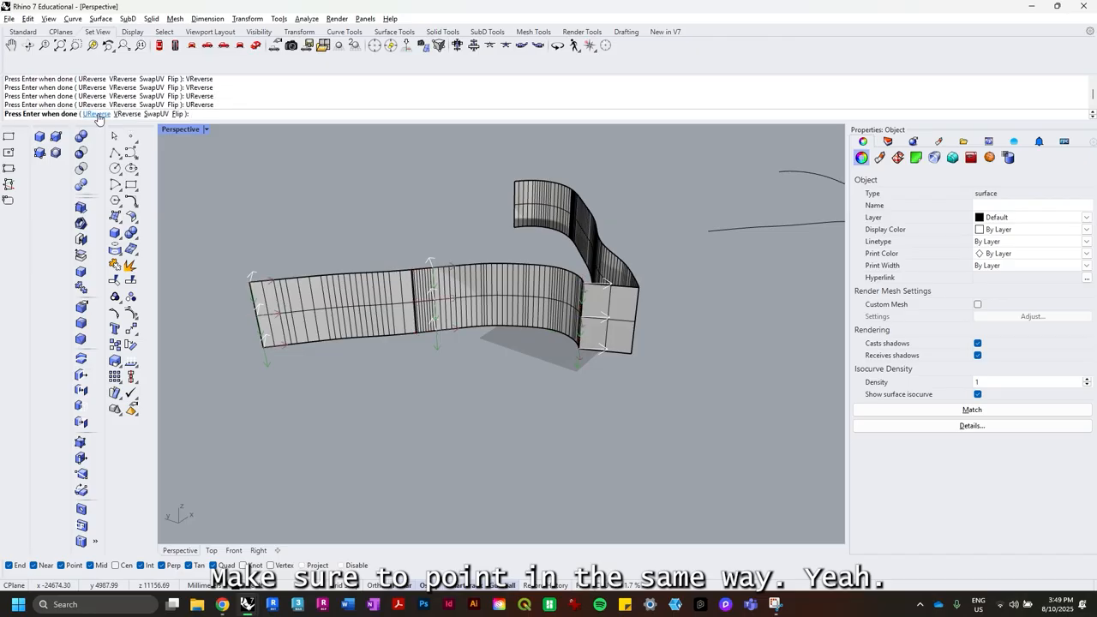
pyautogui.click(291, 311)
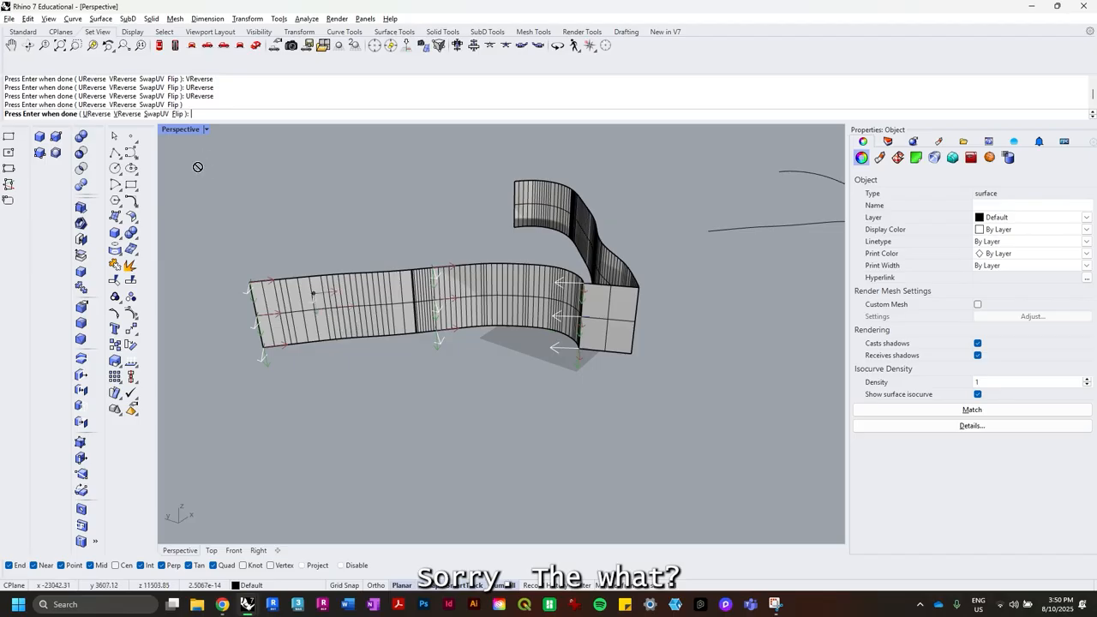
pyautogui.press('Return')
# Create a rectangular base surface from four corner points in the Top view, enclosing the whole slope triangle.
pyautogui.click(470, 355)
pyautogui.scroll(-6, 461, 339)
pyautogui.moveTo(460, 339); pyautogui.dragTo(324, 332, button='right')
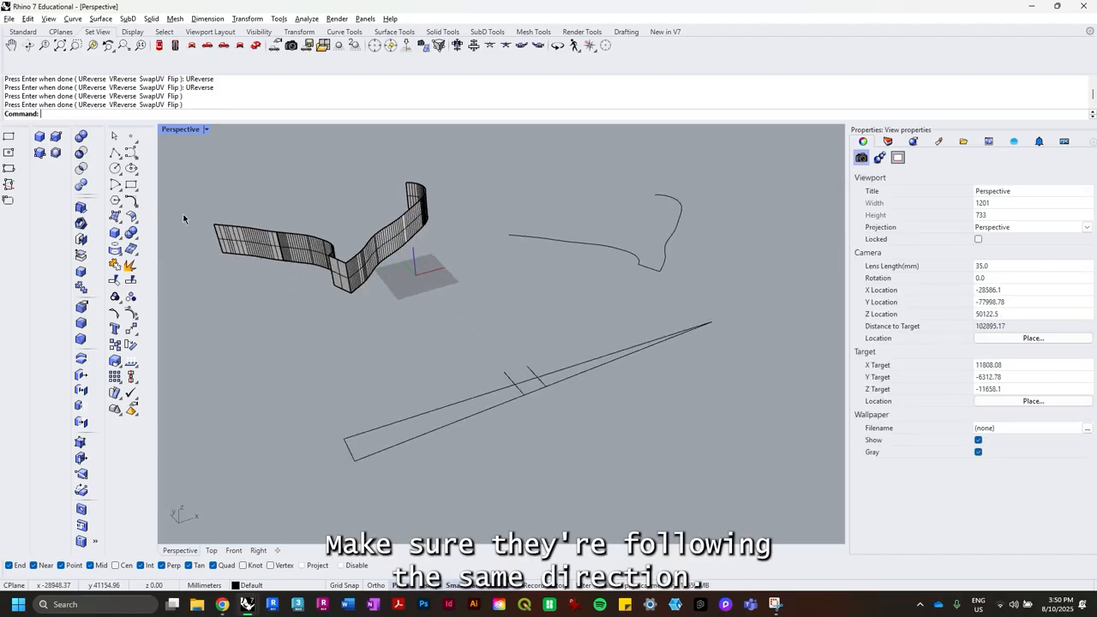
pyautogui.click(114, 216)
pyautogui.click(211, 550)
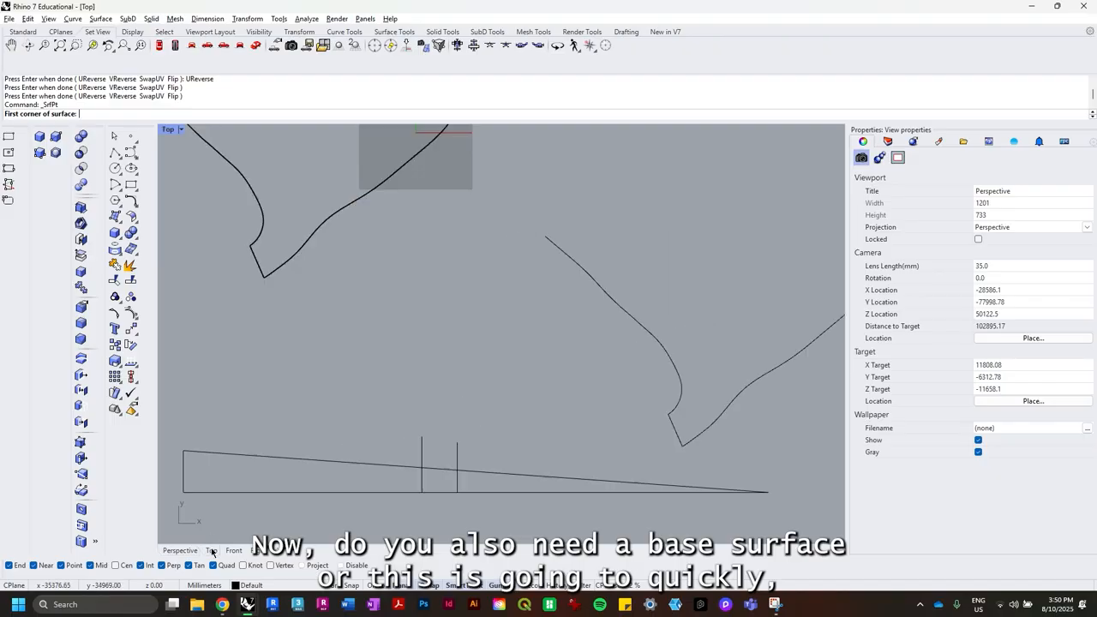
pyautogui.scroll(-1, 317, 433)
pyautogui.click(215, 478)
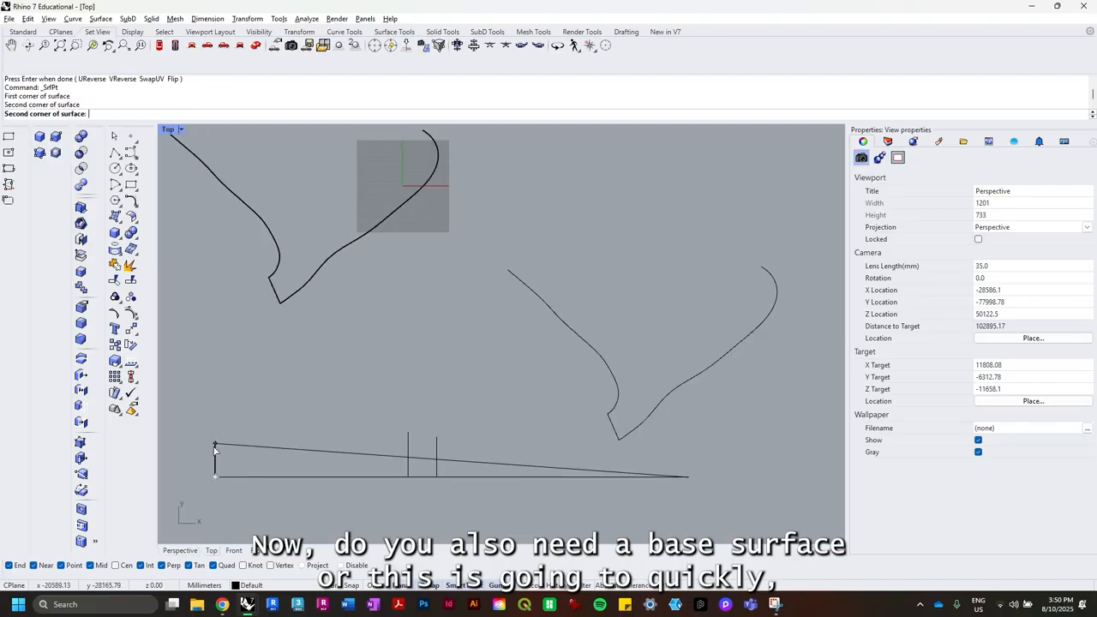
pyautogui.click(215, 444)
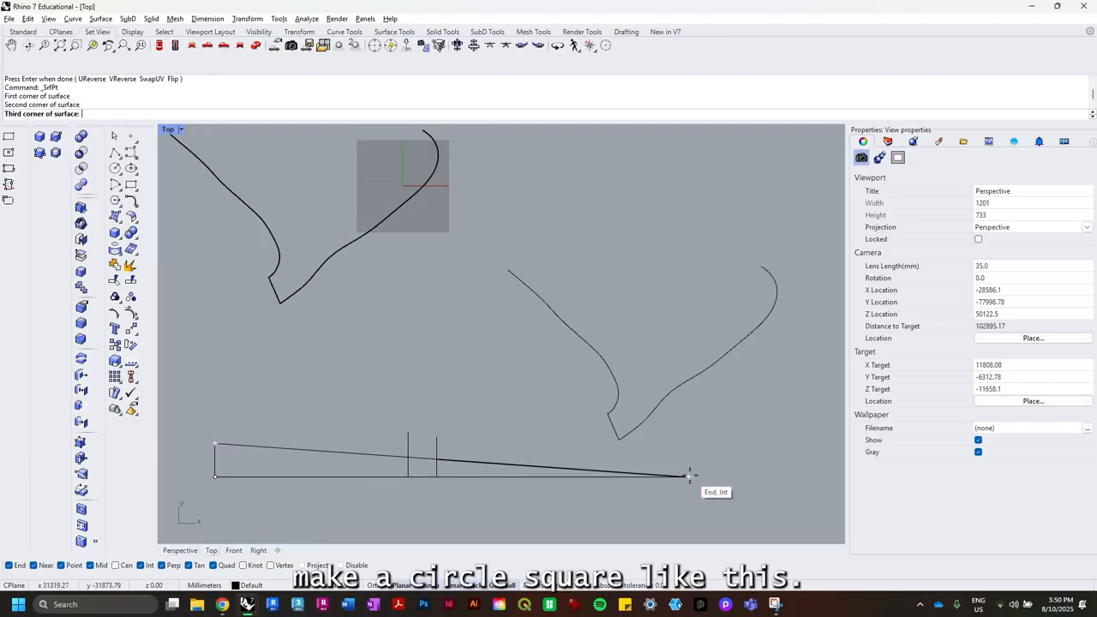
pyautogui.click(688, 444)
pyautogui.click(689, 476)
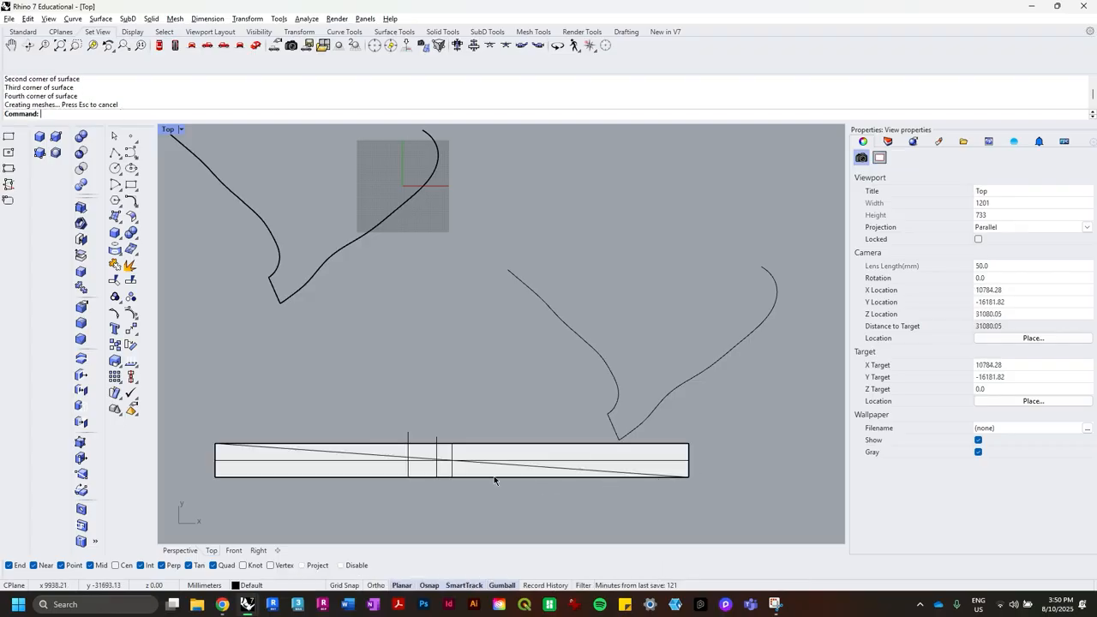
# Try FlowAlongSrf on the first slope segment, from the full-length base surface to the first wall surface.
pyautogui.click(281, 451)
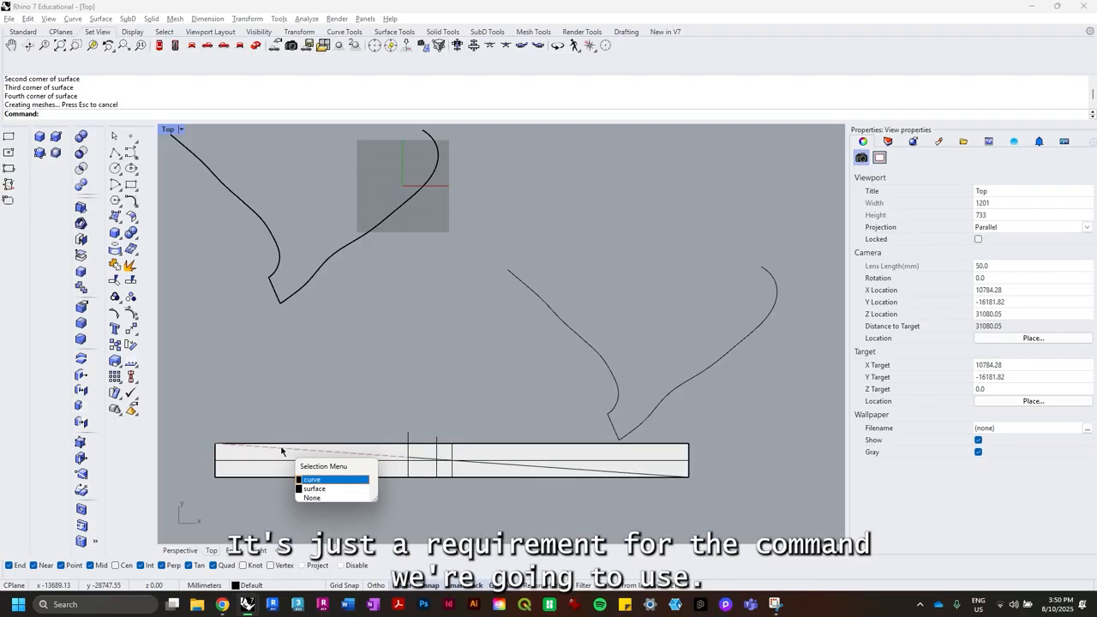
pyautogui.click(310, 480)
pyautogui.moveTo(353, 470); pyautogui.dragTo(443, 471, button='right')
pyautogui.write('F')
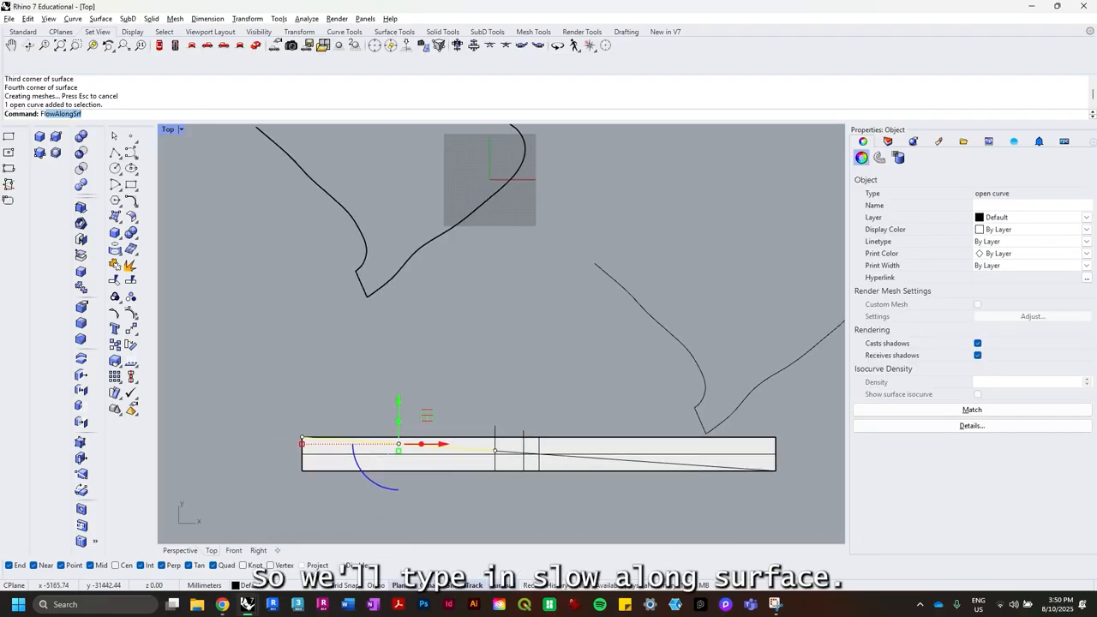
pyautogui.write('lowAl')
pyautogui.press('Return')
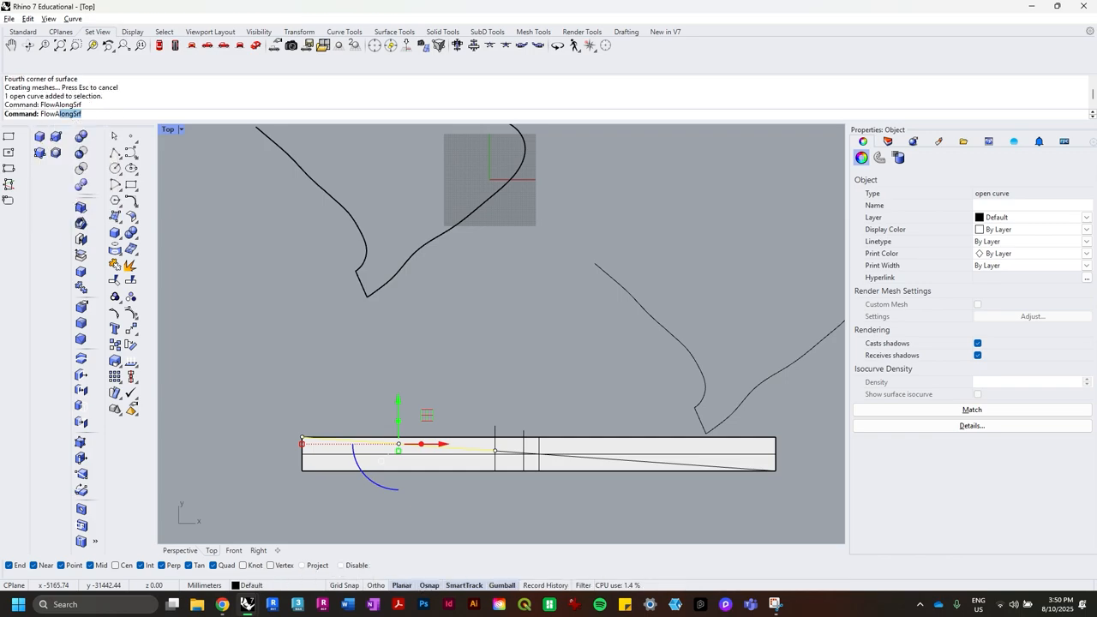
pyautogui.click(439, 470)
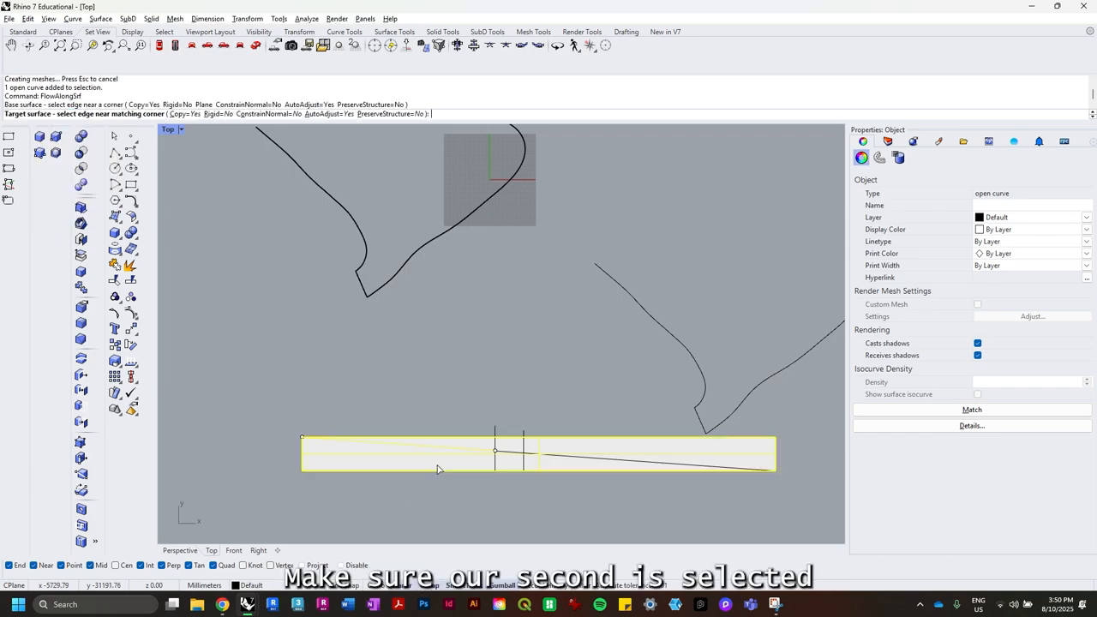
pyautogui.click(183, 552)
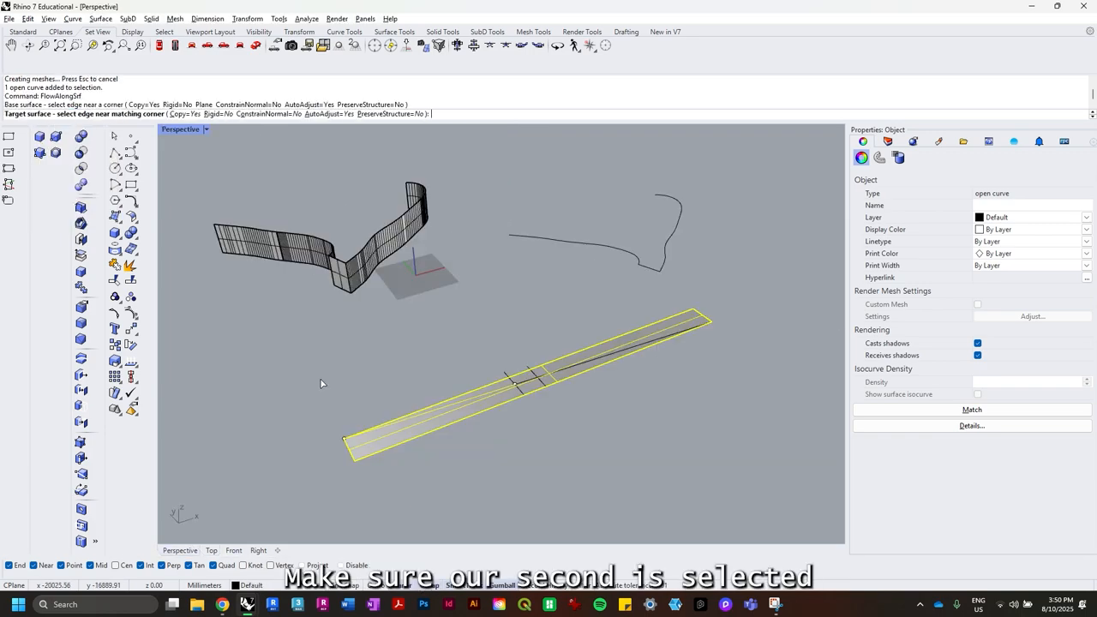
pyautogui.click(261, 250)
pyautogui.scroll(5, 253, 231)
pyautogui.scroll(-10, 246, 219)
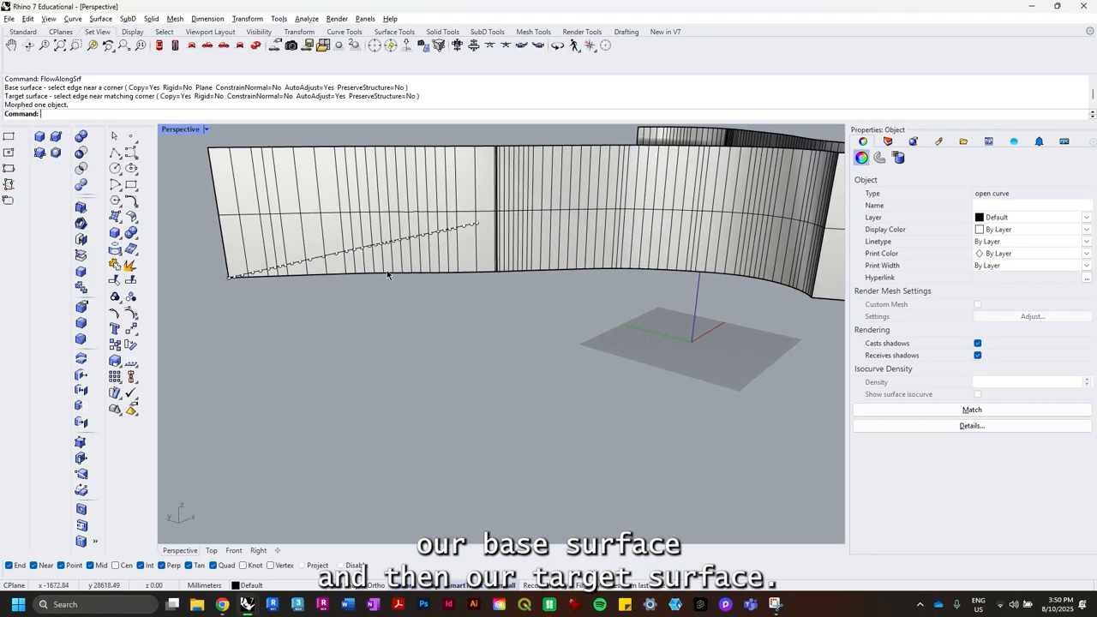
# Shorten the base surface with Scale1D so it spans from the triangle's tall end to the first vertical division line.
pyautogui.moveTo(389, 330); pyautogui.dragTo(368, 363, button='right')
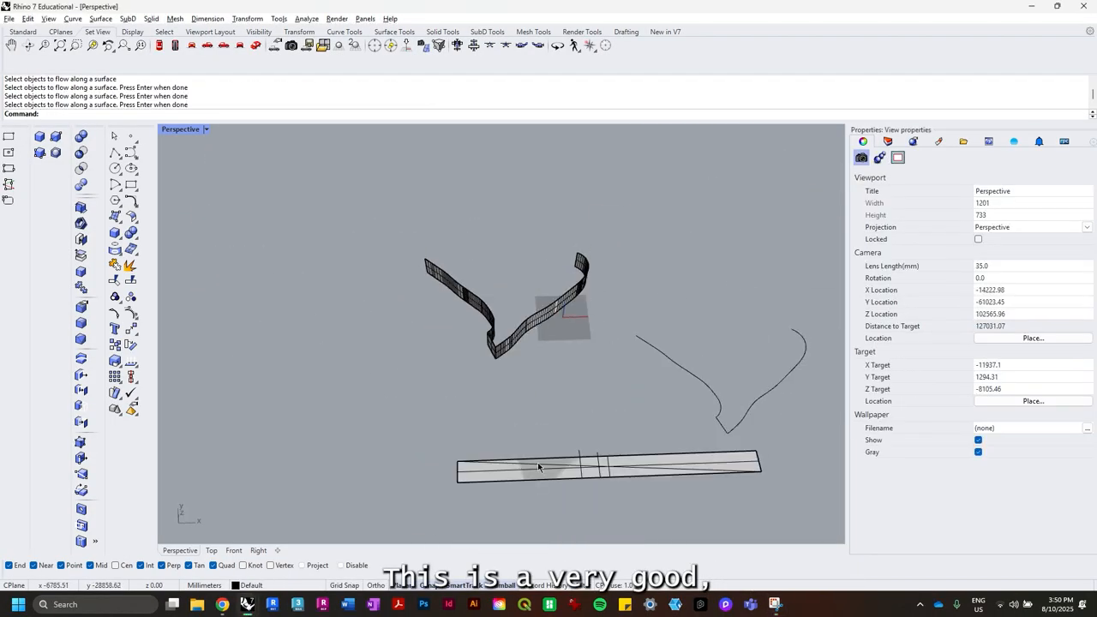
pyautogui.click(529, 473)
pyautogui.moveTo(529, 472); pyautogui.dragTo(563, 451, button='right')
pyautogui.scroll(7, 563, 451)
pyautogui.click(553, 434)
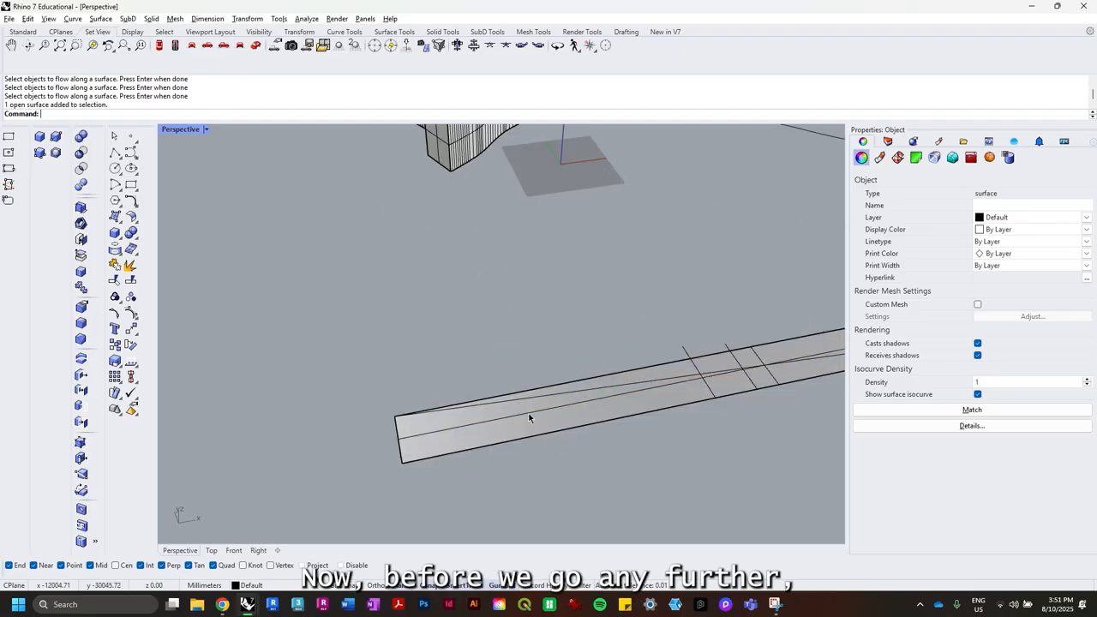
pyautogui.click(528, 419)
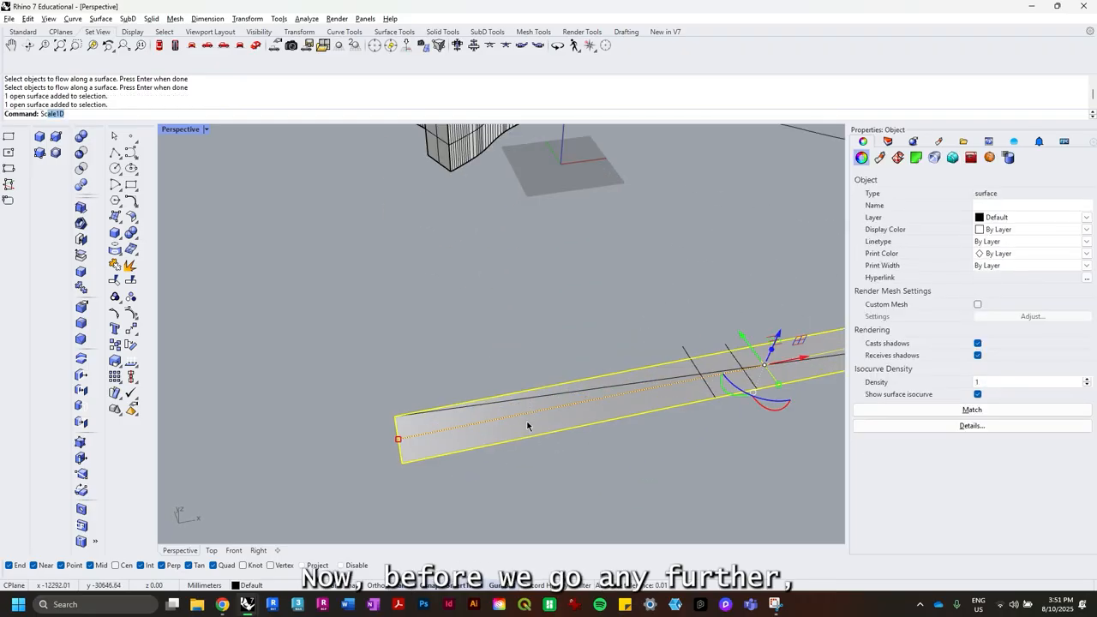
pyautogui.press('Return')
pyautogui.click(400, 460)
pyautogui.scroll(-4, 399, 460)
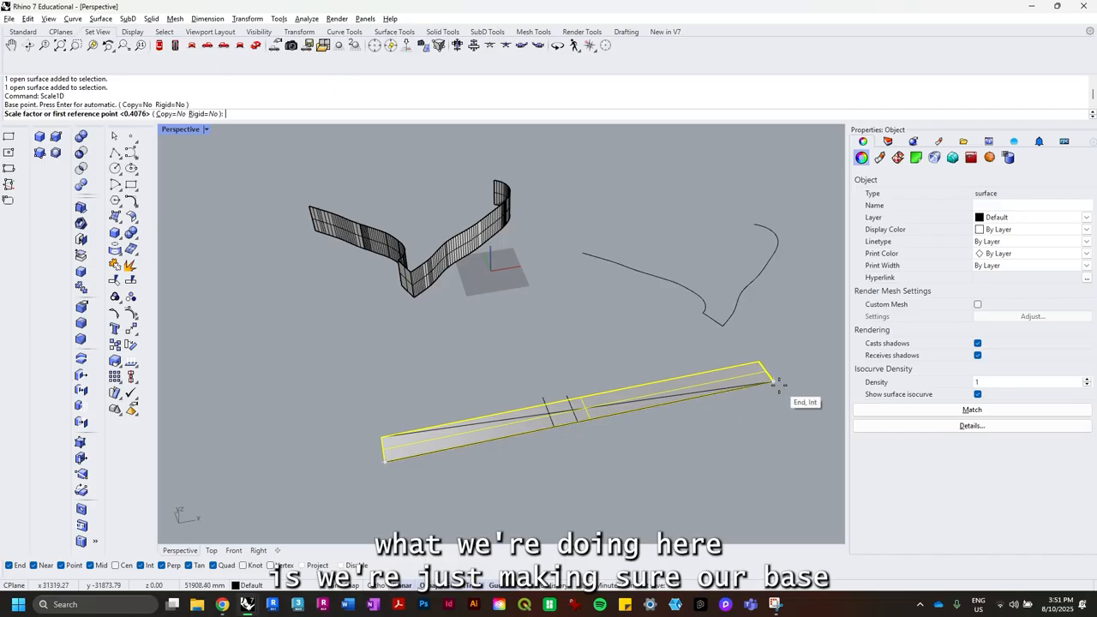
pyautogui.click(775, 383)
pyautogui.click(548, 427)
pyautogui.press('Escape')
# Flow the first slope segment with FlowAlongSrf, using the shortened base surface and the long first wall surface as target.
pyautogui.keyDown('shift'); pyautogui.moveTo(546, 428); pyautogui.dragTo(594, 420, button='right'); pyautogui.keyUp('shift')
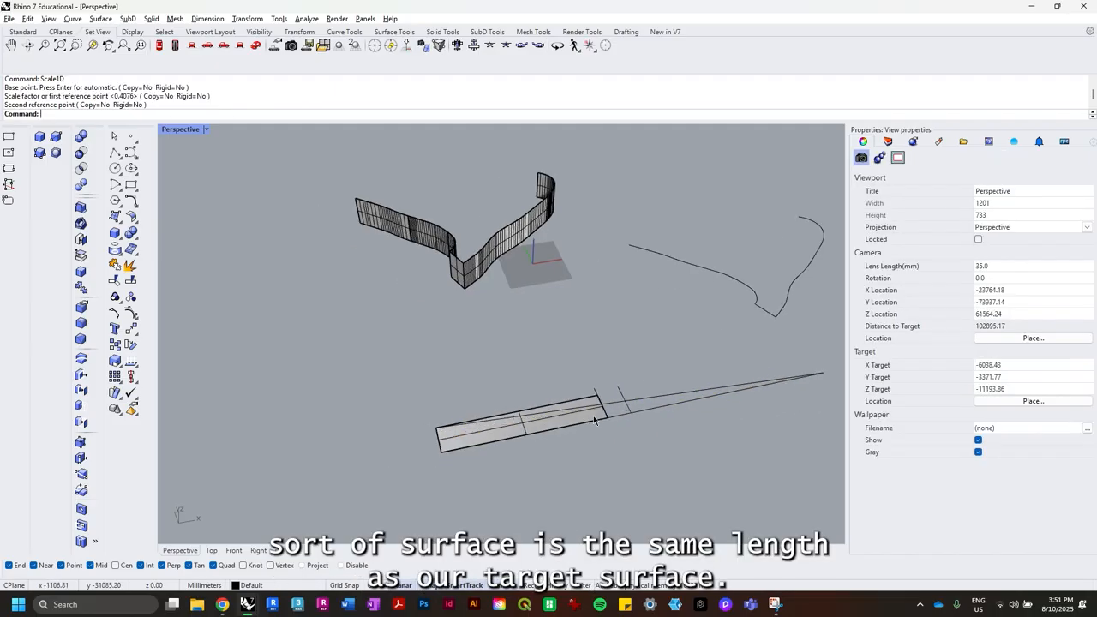
pyautogui.scroll(4, 595, 419)
pyautogui.click(573, 411)
pyautogui.press('Escape')
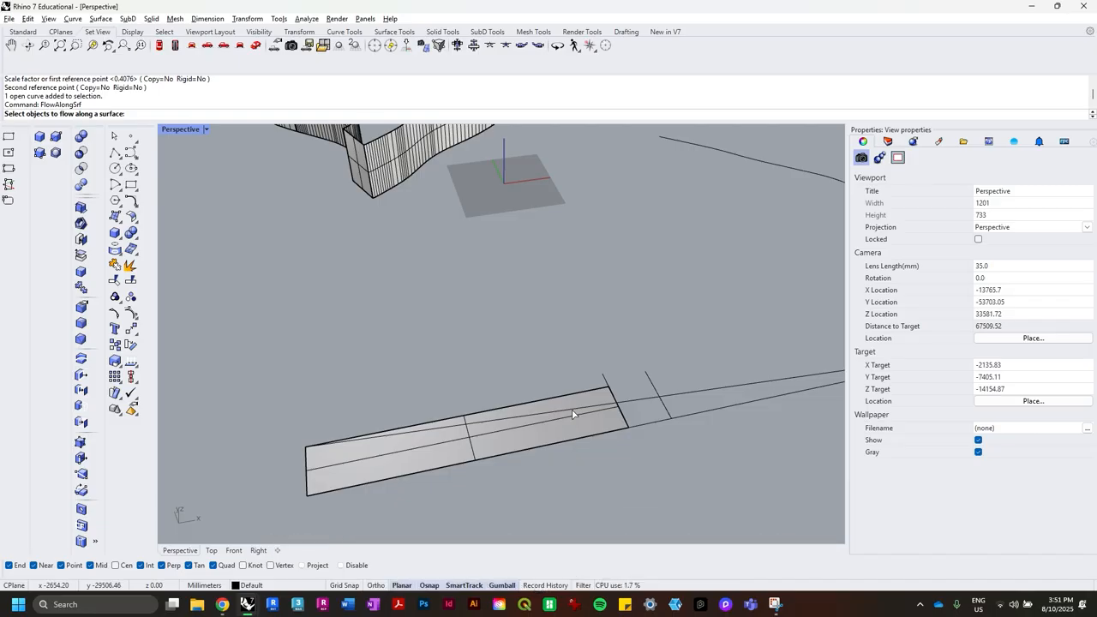
pyautogui.click(592, 442)
pyautogui.click(604, 441)
pyautogui.press('Return')
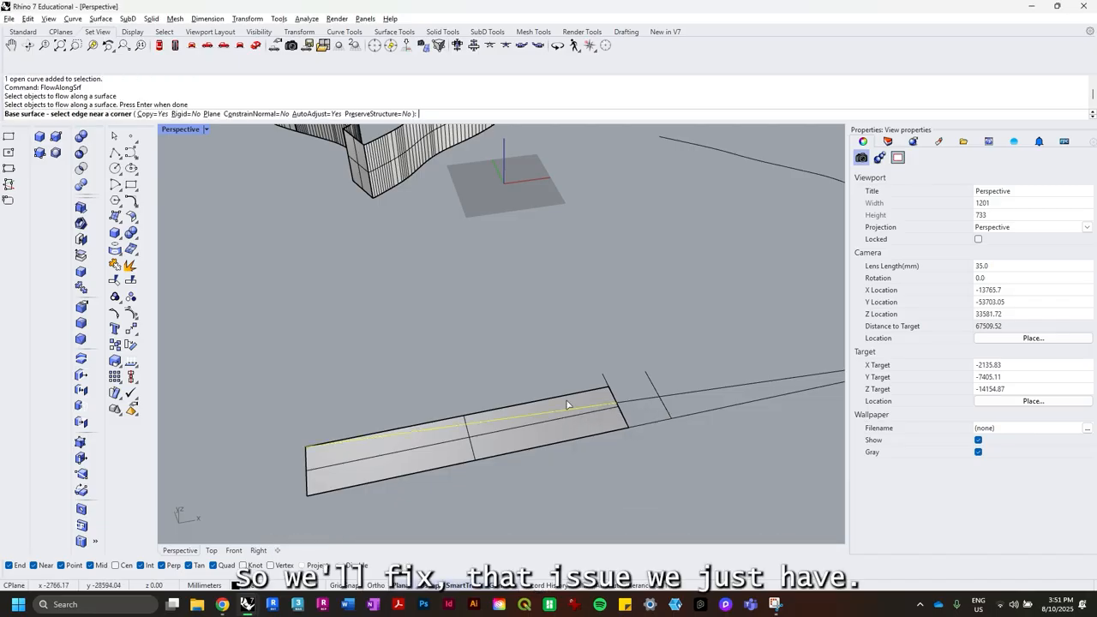
pyautogui.click(567, 392)
pyautogui.scroll(-3, 469, 315)
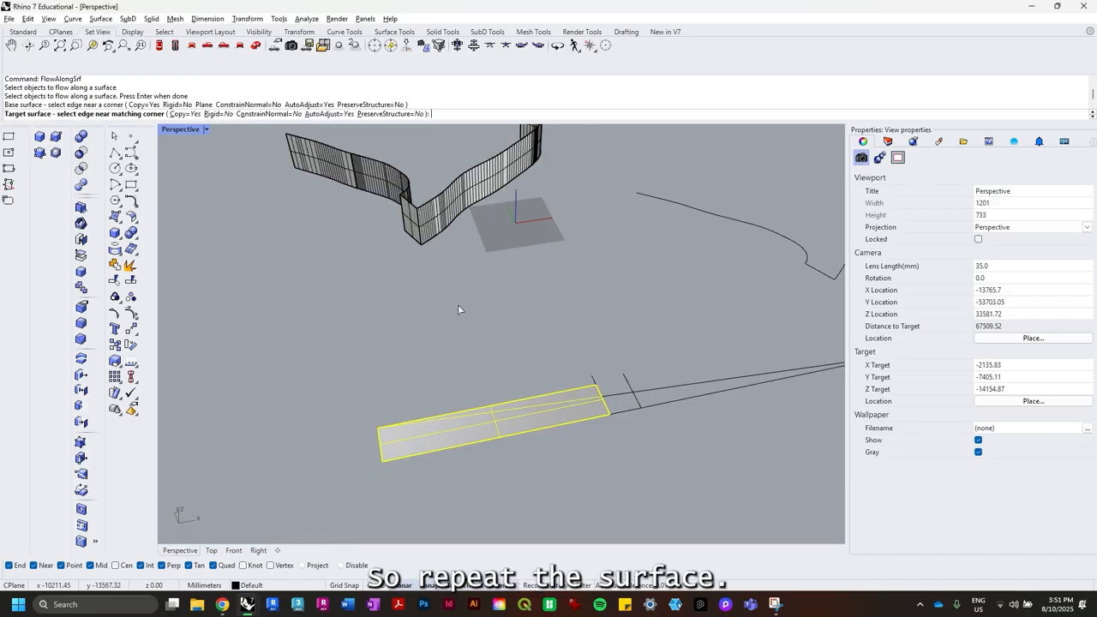
pyautogui.moveTo(458, 304); pyautogui.dragTo(604, 349, button='right')
pyautogui.scroll(2, 589, 276)
pyautogui.click(481, 199)
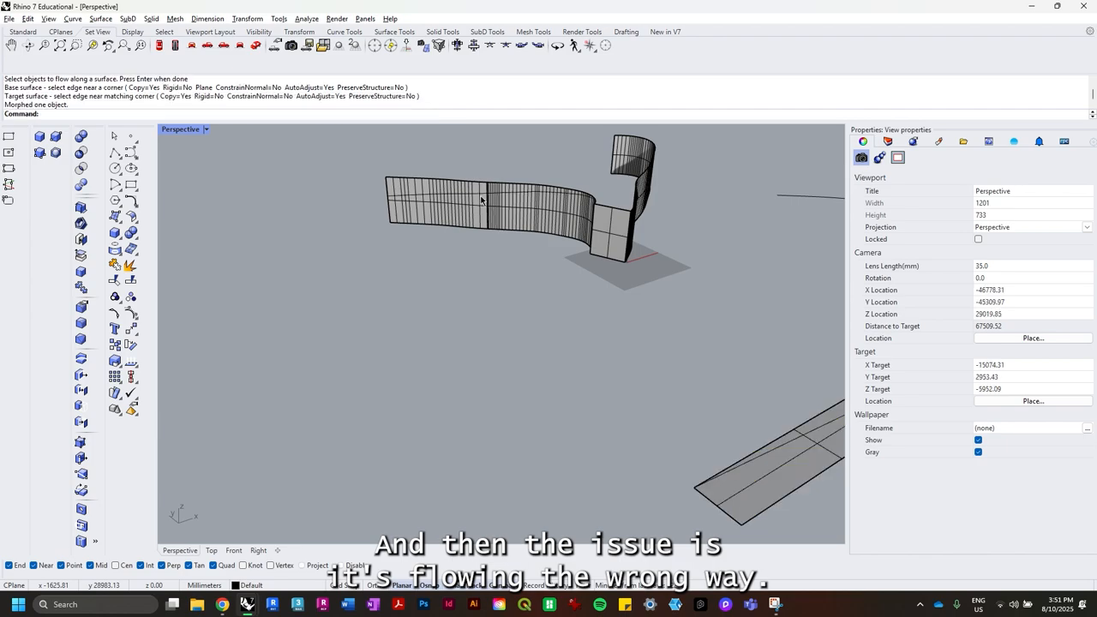
# Delete the slope curve that was flowed onto the long first wall surface.
pyautogui.scroll(3, 484, 218)
pyautogui.click(506, 245)
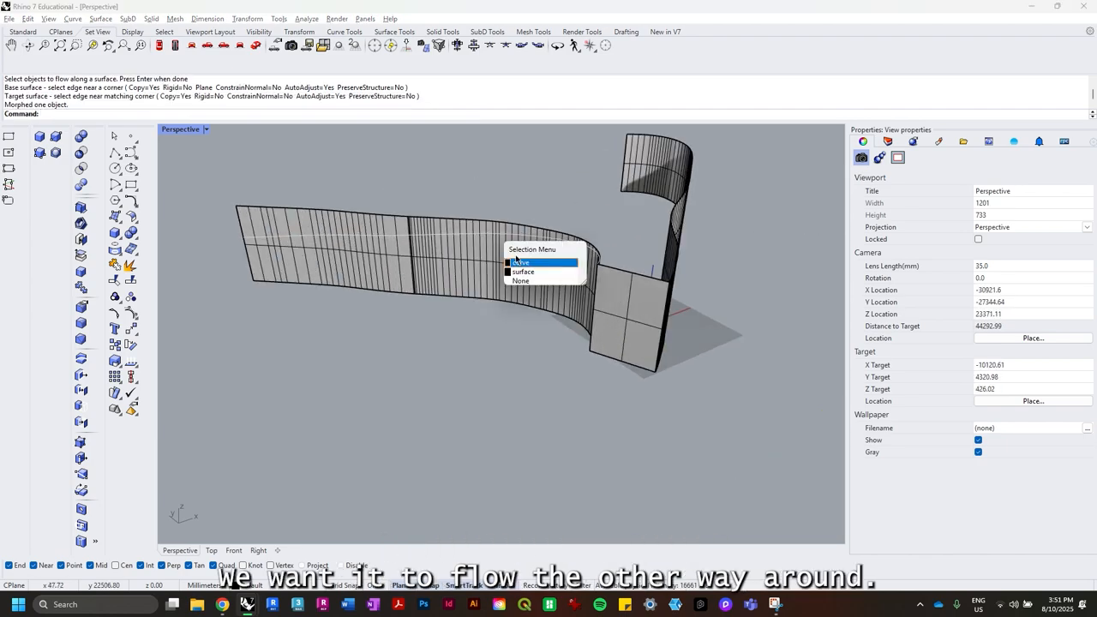
pyautogui.click(540, 263)
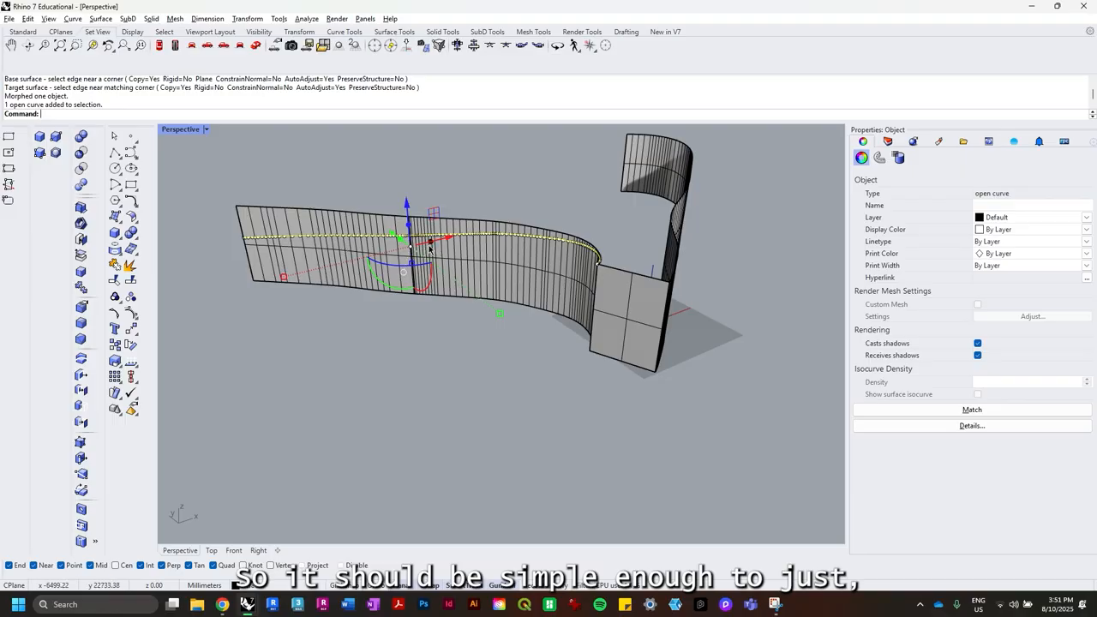
pyautogui.press('Escape')
pyautogui.click(490, 242)
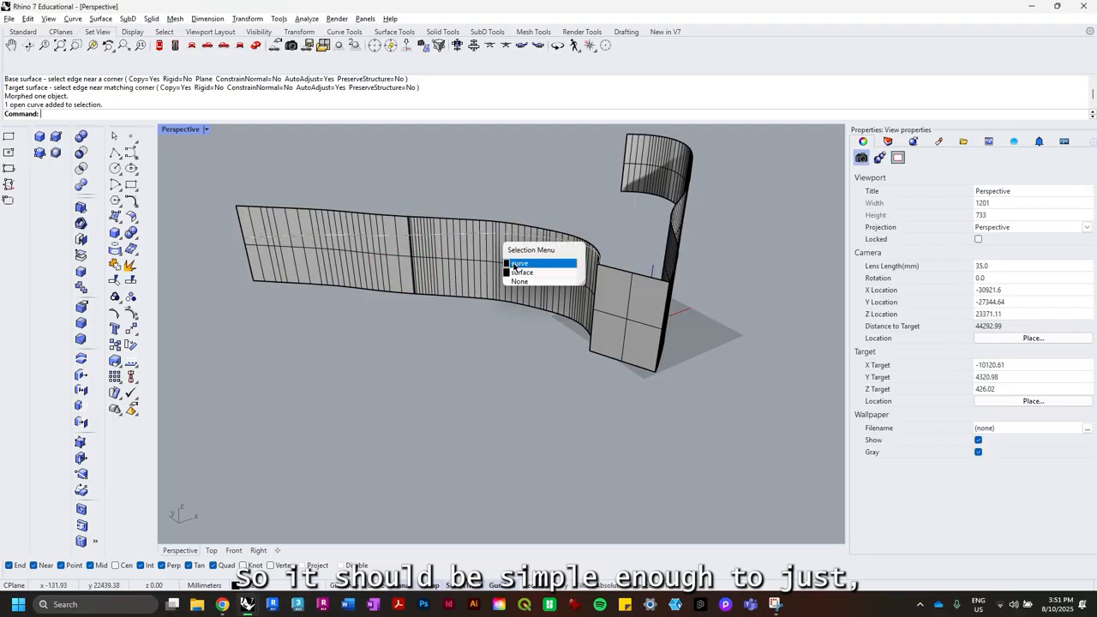
pyautogui.click(515, 264)
pyautogui.press('Delete')
# Flip the long first wall surface's normal with Dir and accept the new direction.
pyautogui.write('Dir')
pyautogui.press('Return')
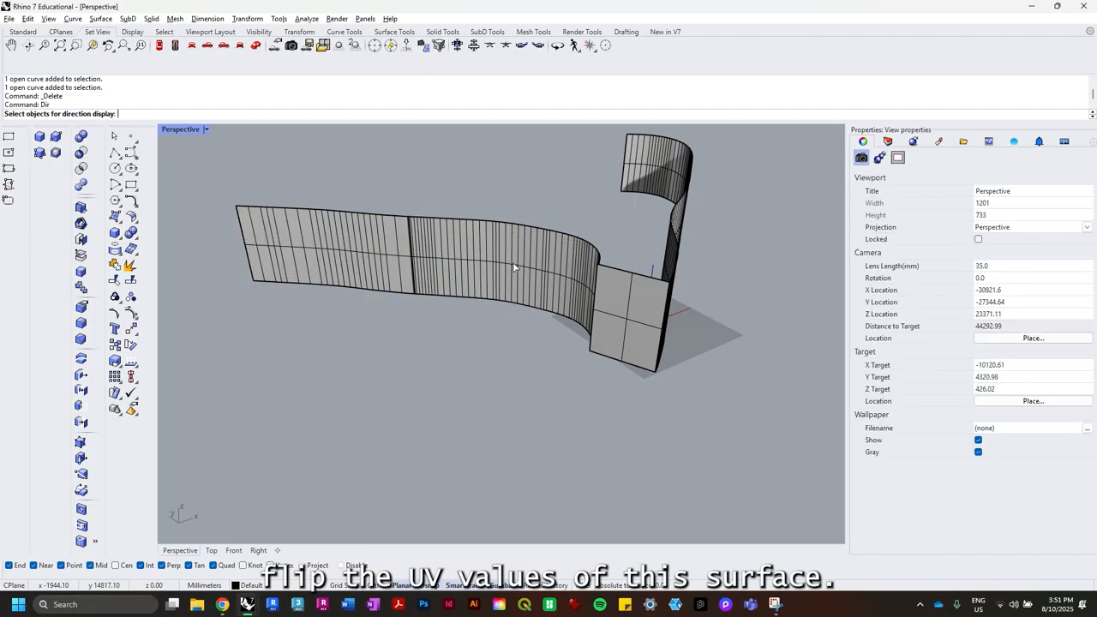
pyautogui.click(514, 267)
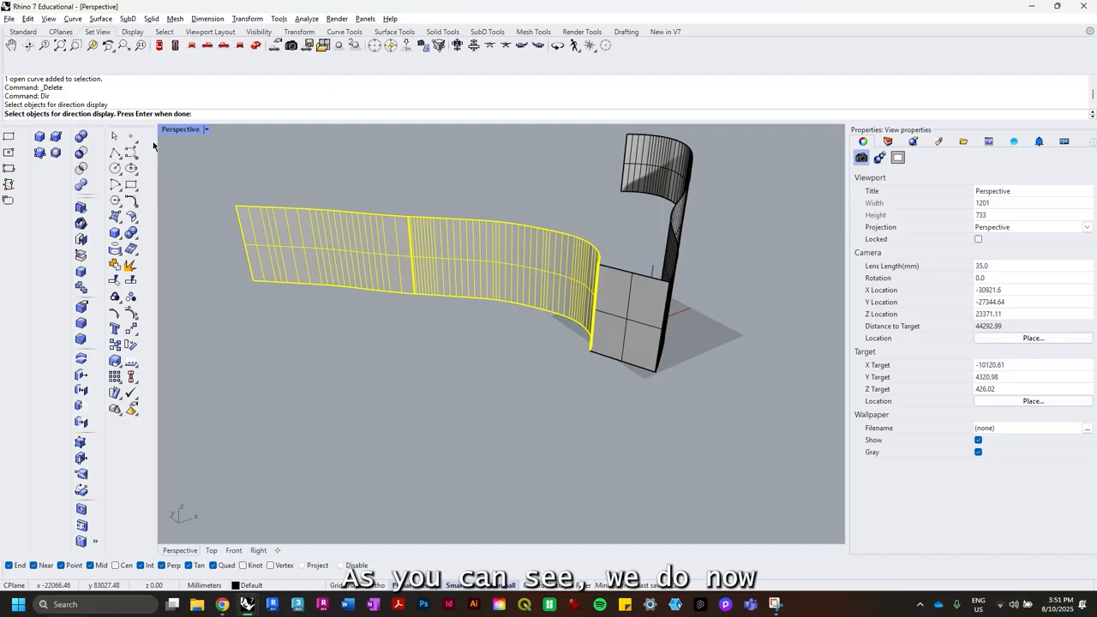
pyautogui.press('Return')
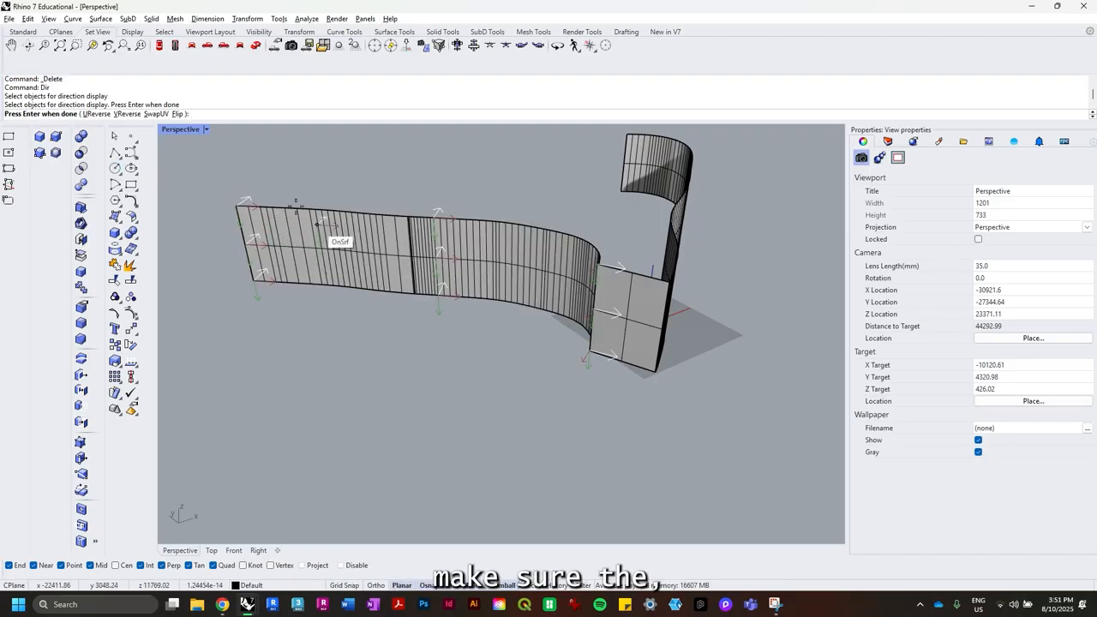
pyautogui.click(176, 114)
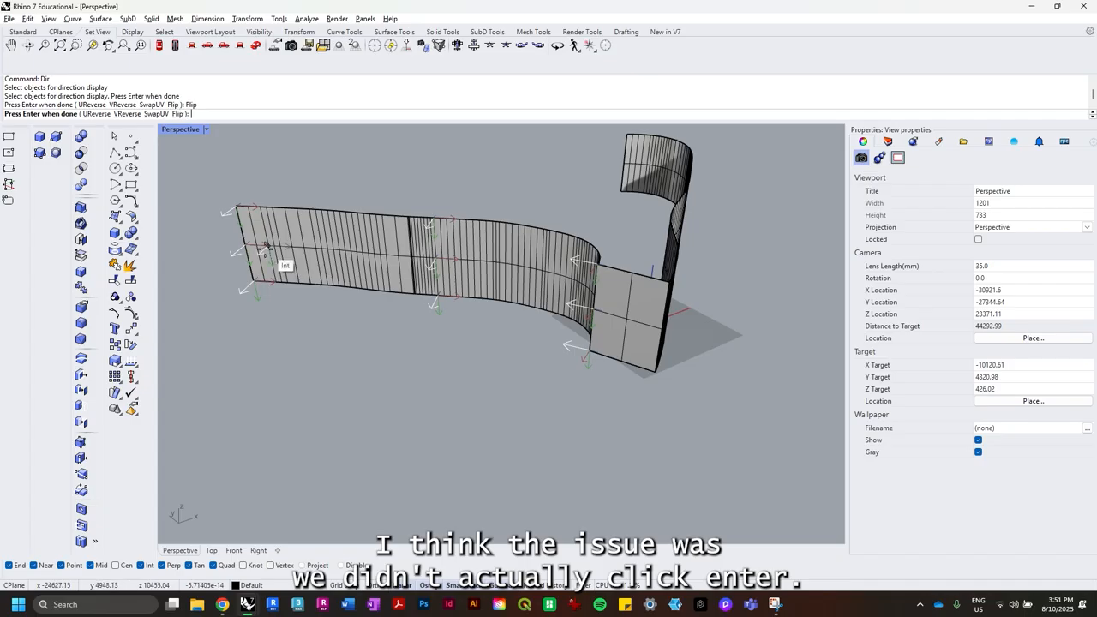
pyautogui.press('Return')
# Flow the first slope segment again with FlowAlongSrf, from the shortened base surface to the flipped first wall surface.
pyautogui.scroll(-2, 340, 275)
pyautogui.keyDown('shift'); pyautogui.moveTo(420, 336); pyautogui.dragTo(377, 274, button='right'); pyautogui.keyUp('shift')
pyautogui.scroll(-2, 419, 302)
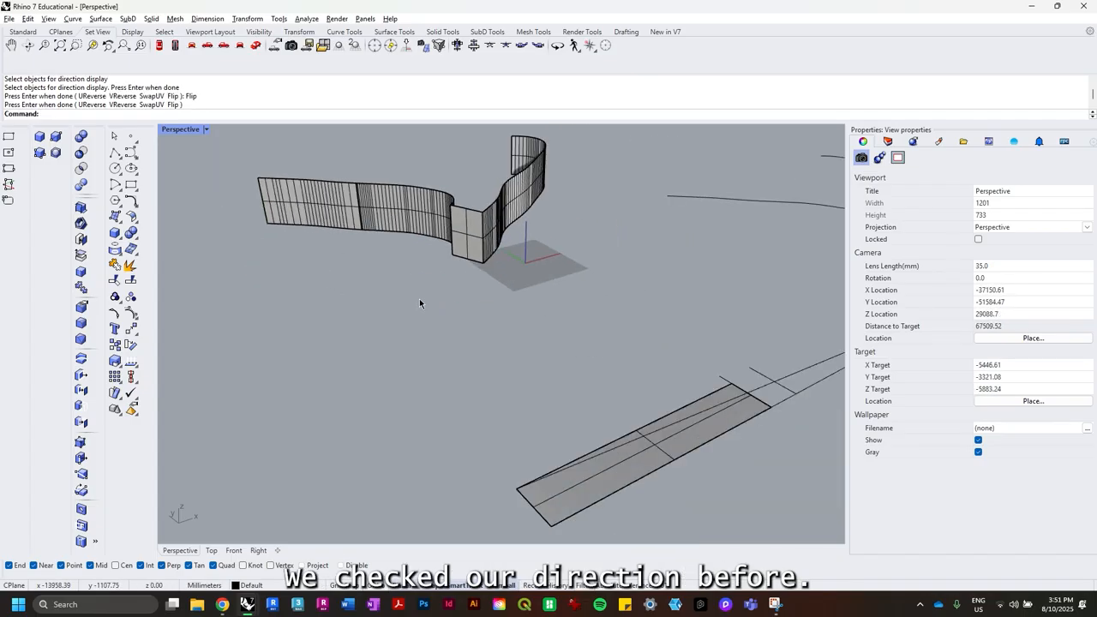
pyautogui.write('FlowAlongSrf')
pyautogui.press('Return')
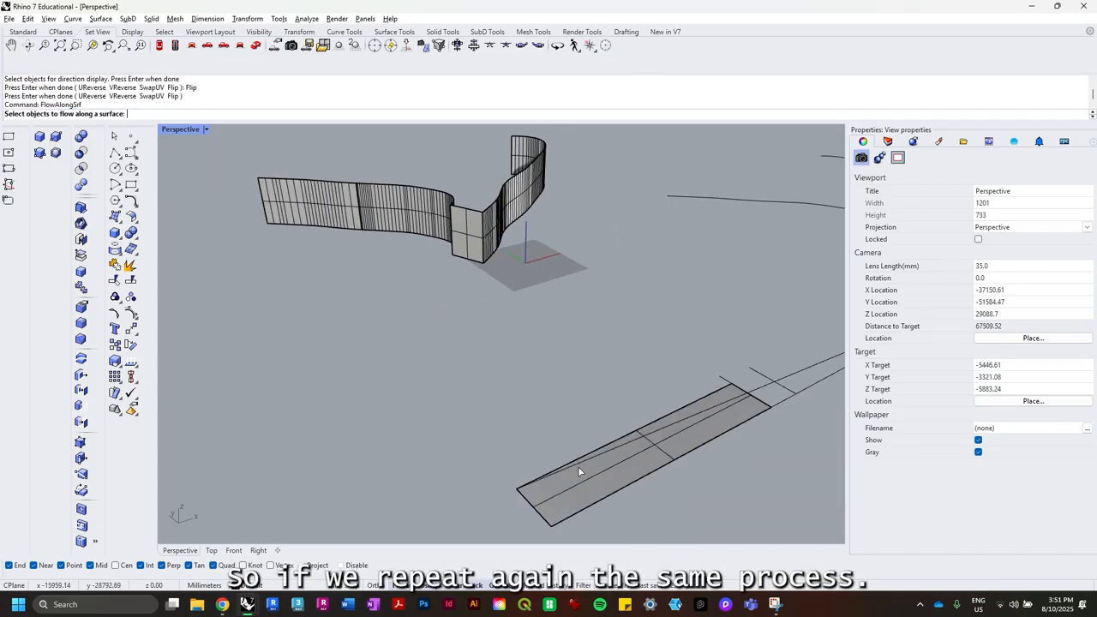
pyautogui.click(591, 458)
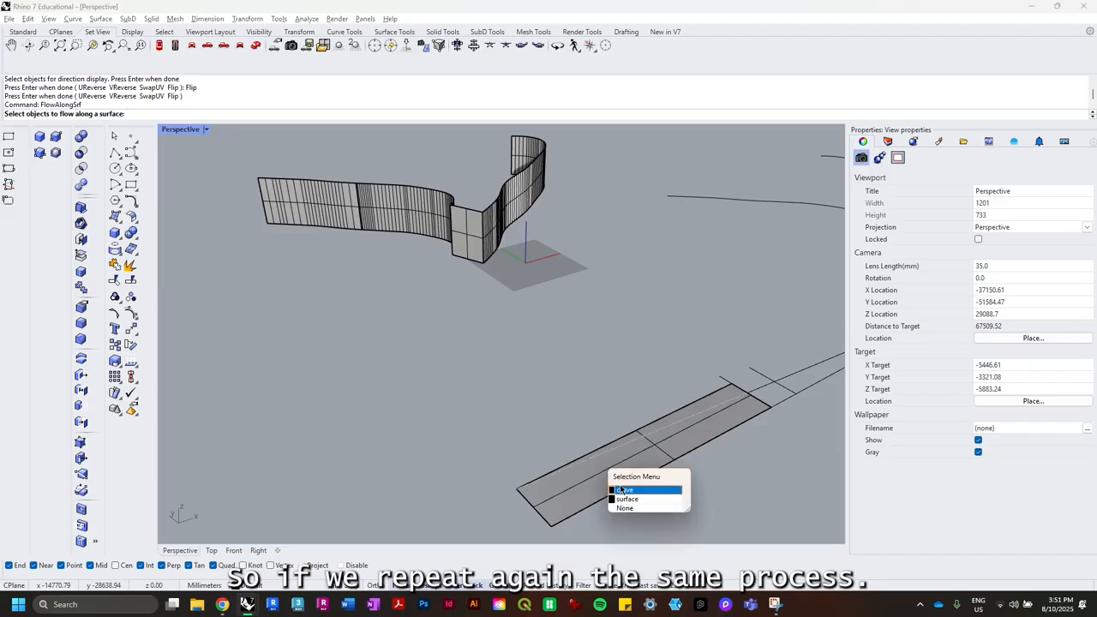
pyautogui.click(620, 480)
pyautogui.press('Return')
pyautogui.click(621, 475)
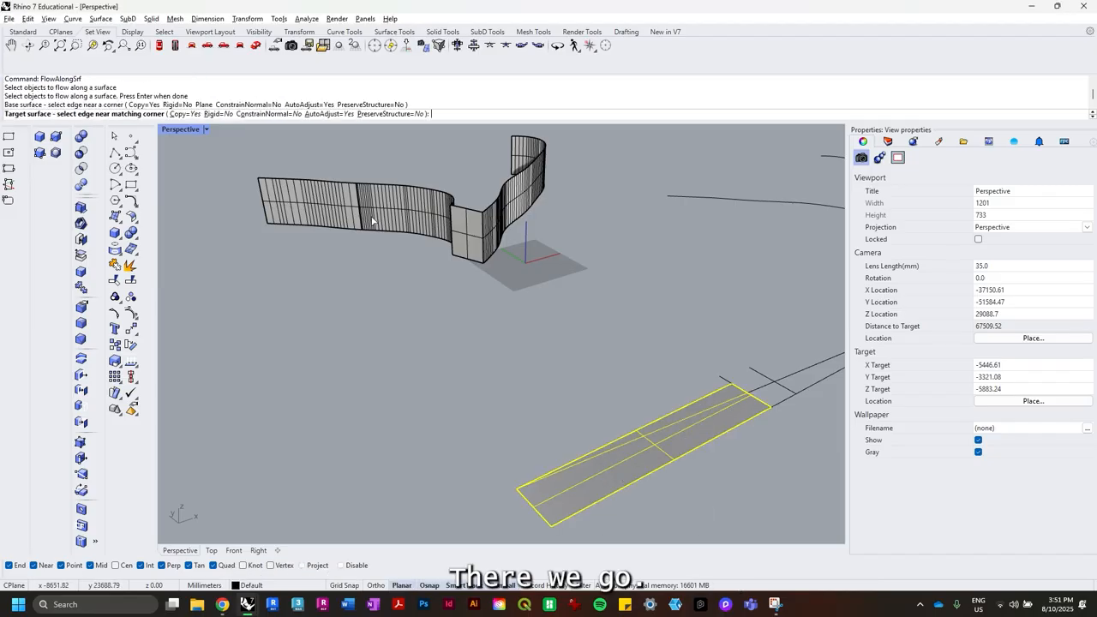
pyautogui.click(369, 210)
# Duplicate the short second slope segment between the two division lines and place the copy clear of the profile.
pyautogui.scroll(7, 370, 211)
pyautogui.moveTo(369, 211); pyautogui.dragTo(573, 267, button='right')
pyautogui.scroll(-3, 421, 220)
pyautogui.scroll(-2, 657, 301)
pyautogui.keyDown('shift'); pyautogui.moveTo(657, 302); pyautogui.dragTo(473, 309, button='right'); pyautogui.keyUp('shift')
pyautogui.scroll(-2, 485, 286)
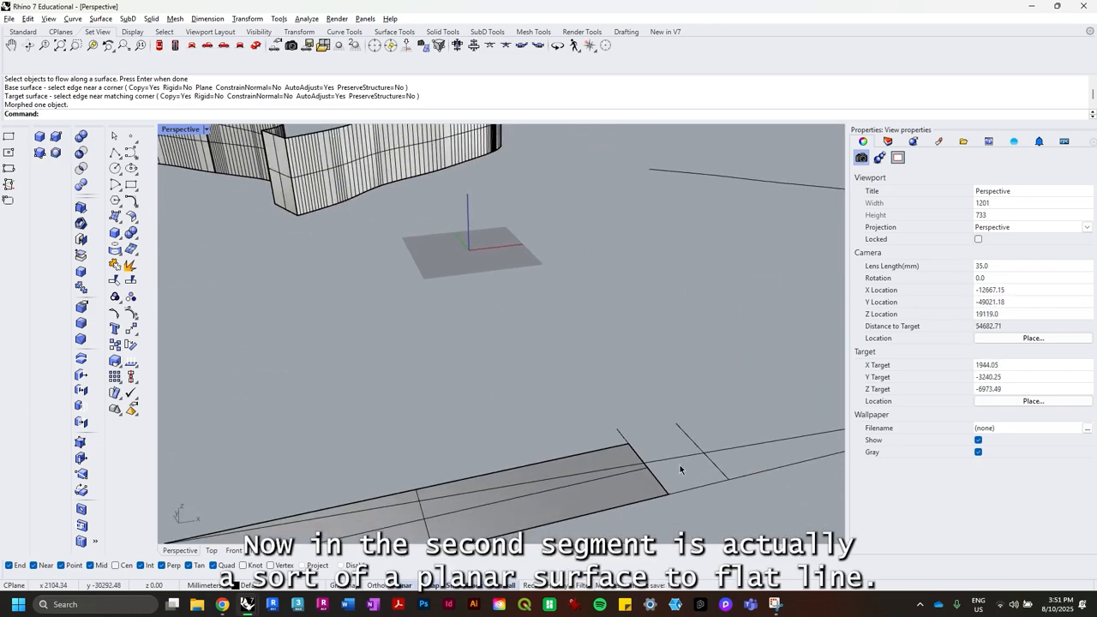
pyautogui.click(674, 461)
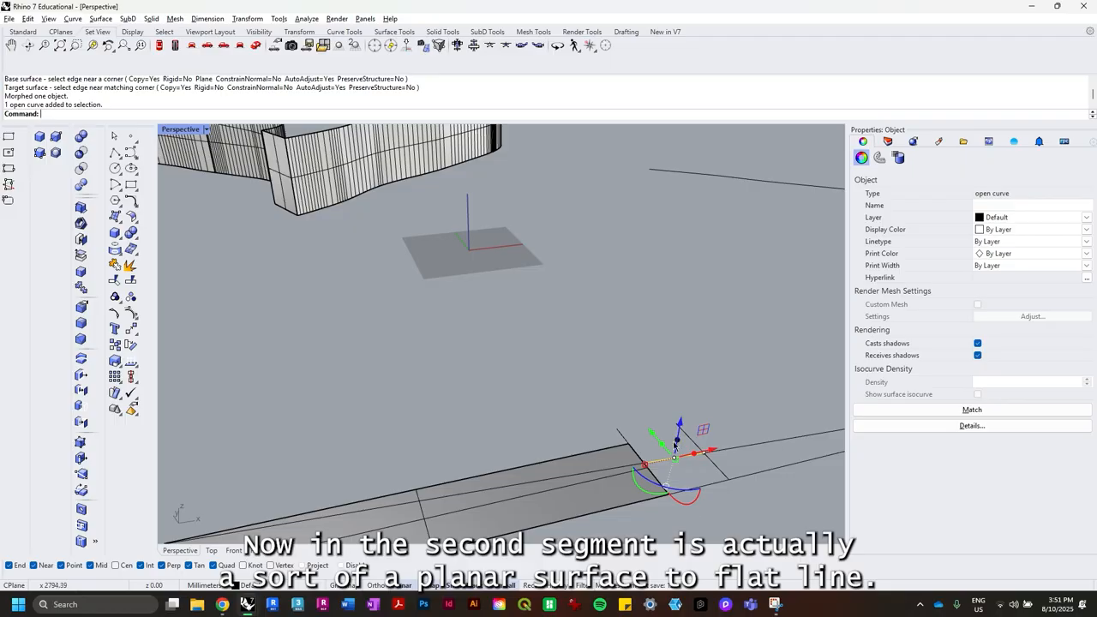
pyautogui.moveTo(674, 445); pyautogui.dragTo(572, 356)
pyautogui.click(572, 341)
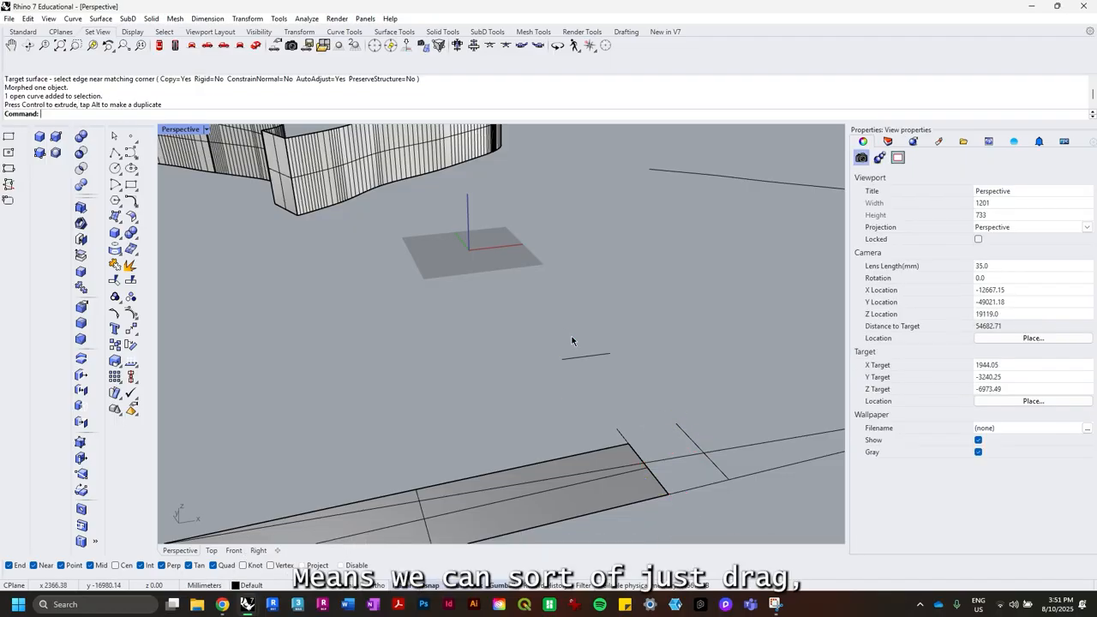
# Move the duplicated segment's end to the flat wall's top corner beside the first wall, and rotate it onto the top edge.
pyautogui.click(575, 357)
pyautogui.write('move')
pyautogui.press('Return')
pyautogui.click(562, 360)
pyautogui.scroll(-4, 562, 360)
pyautogui.moveTo(524, 385); pyautogui.dragTo(626, 364, button='right')
pyautogui.scroll(6, 607, 361)
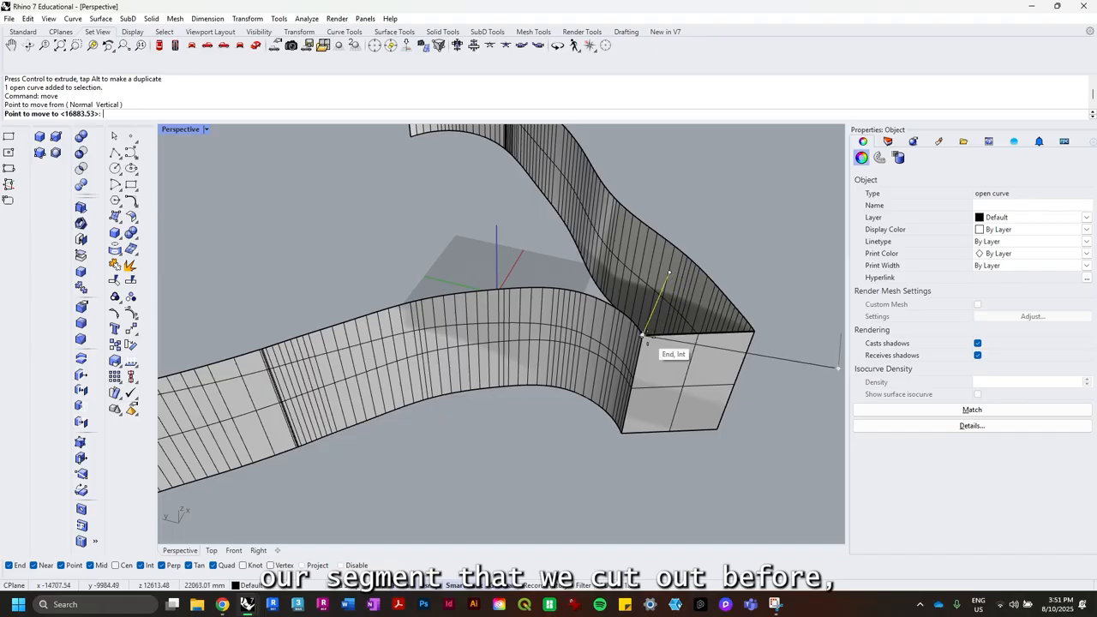
pyautogui.click(642, 334)
pyautogui.write('rotate')
pyautogui.press('Return')
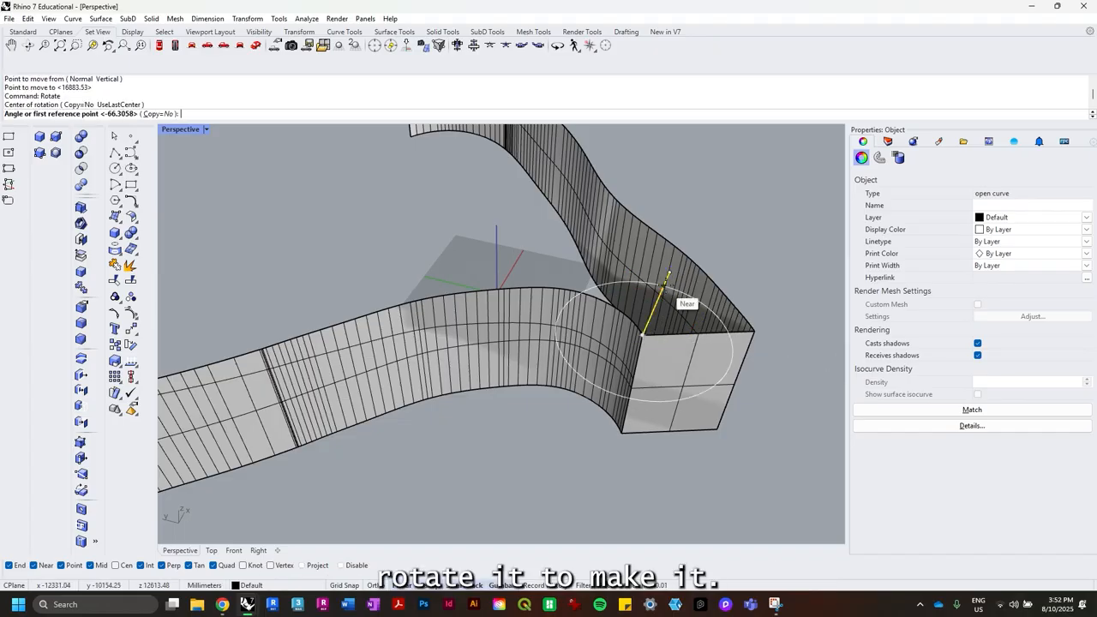
pyautogui.click(667, 274)
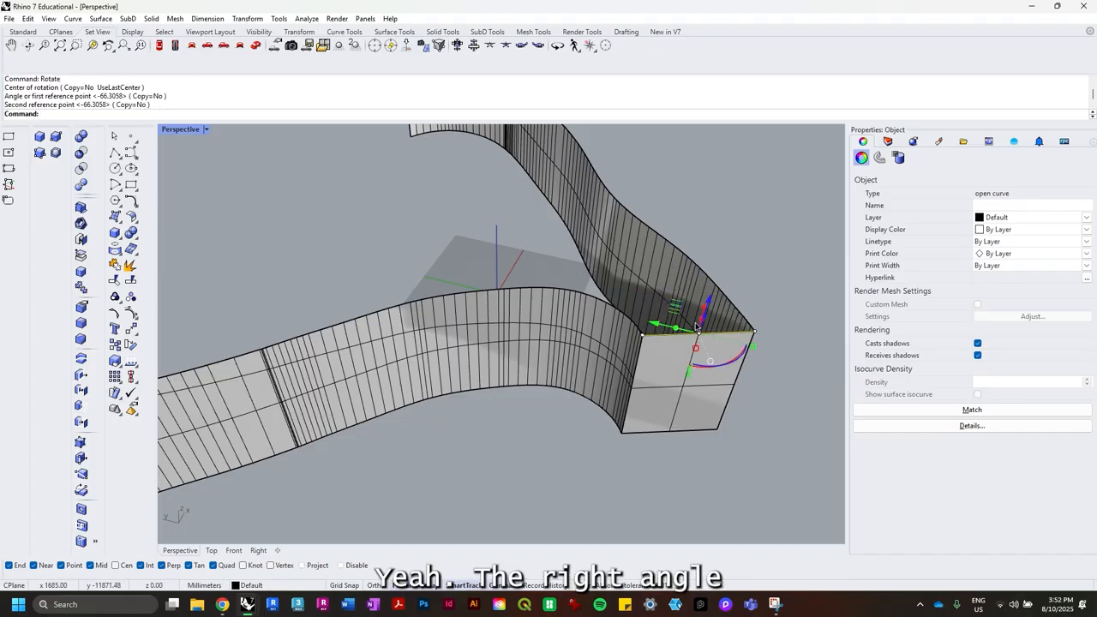
# Move the segment down the flat wall surface so its end meets the end of the flowed first slope curve.
pyautogui.write('move')
pyautogui.press('Return')
pyautogui.click(643, 334)
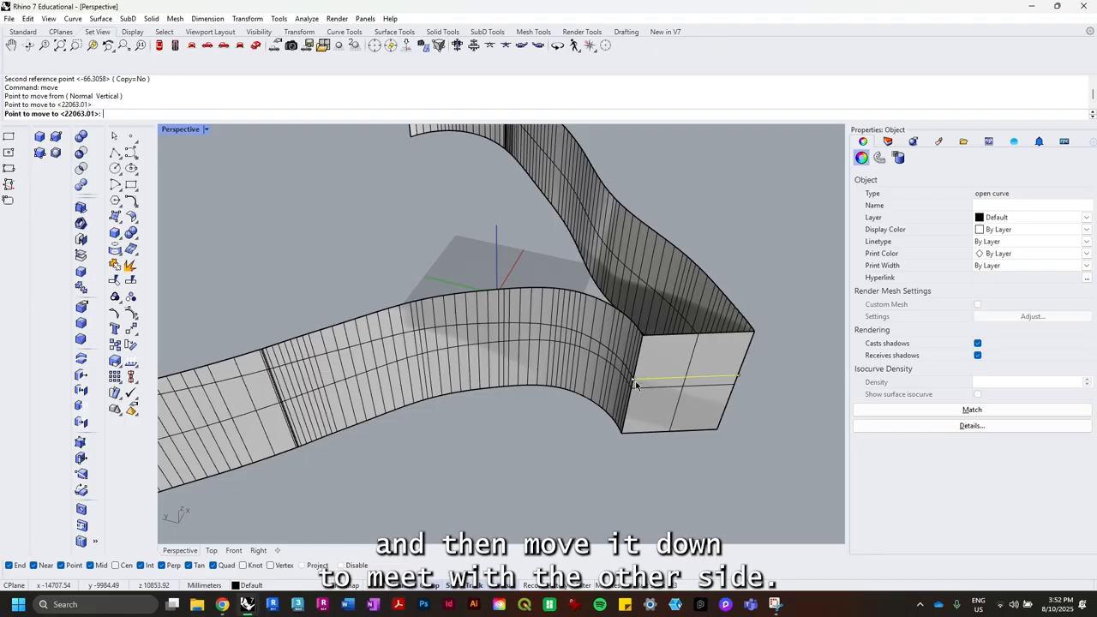
pyautogui.click(634, 381)
# Make another duplicate of the second slope segment and place it away from the profile.
pyautogui.moveTo(635, 387); pyautogui.dragTo(473, 345, button='right')
pyautogui.scroll(-6, 631, 359)
pyautogui.click(615, 391)
pyautogui.moveTo(594, 378); pyautogui.dragTo(451, 341)
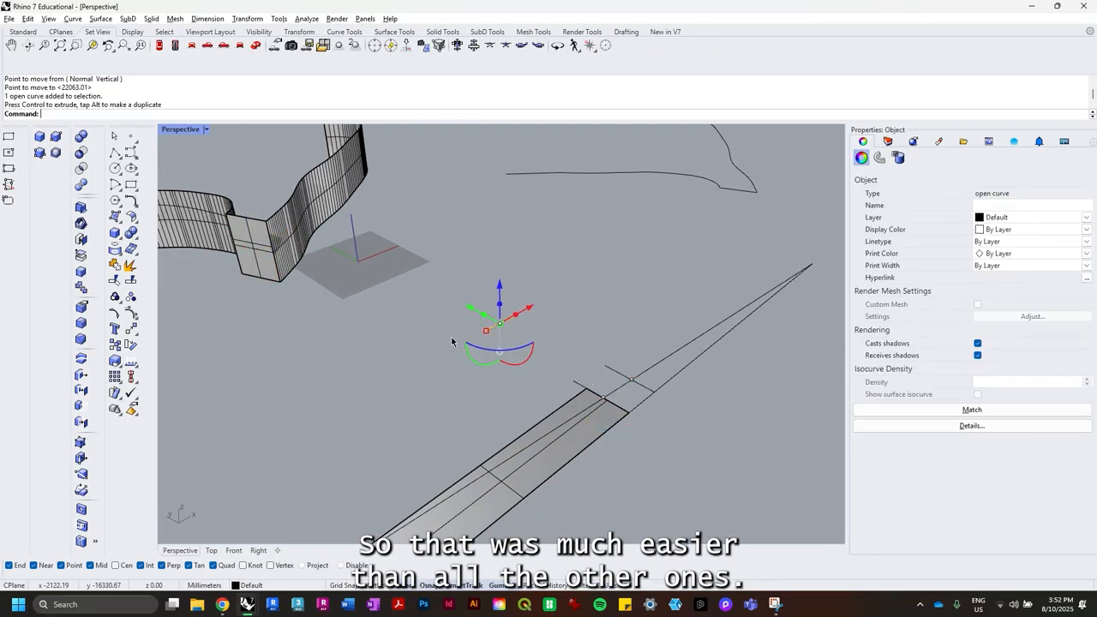
pyautogui.click(451, 341)
# Move the new duplicate's end to the flat wall's top corner and rotate it about that corner onto the top edge.
pyautogui.click(491, 334)
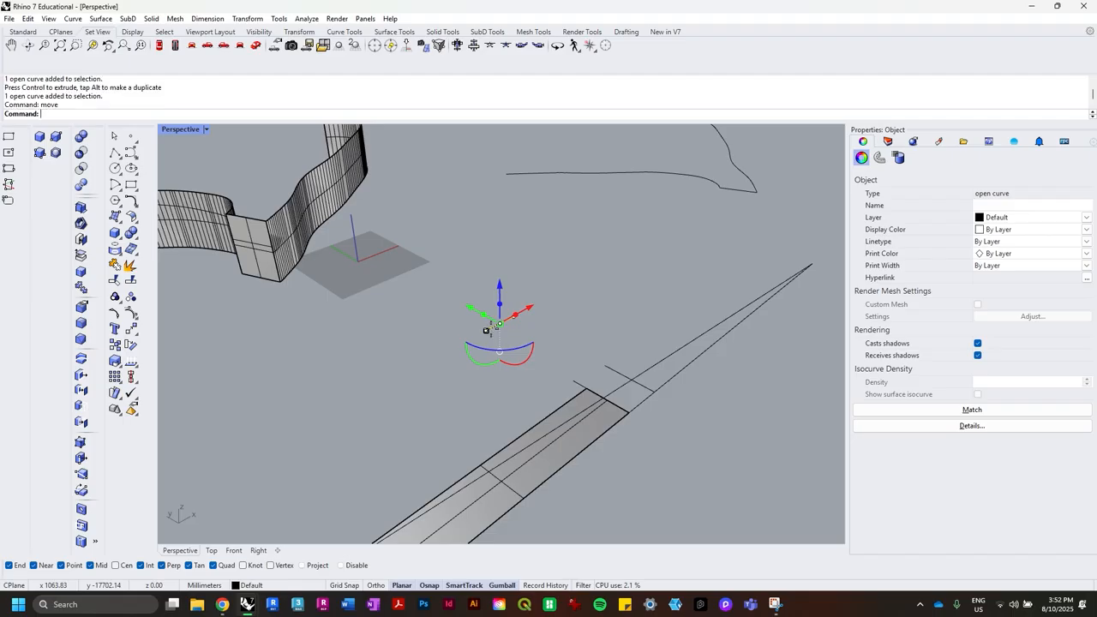
pyautogui.click(486, 329)
pyautogui.scroll(5, 317, 287)
pyautogui.moveTo(318, 290); pyautogui.dragTo(480, 360, button='right')
pyautogui.click(579, 377)
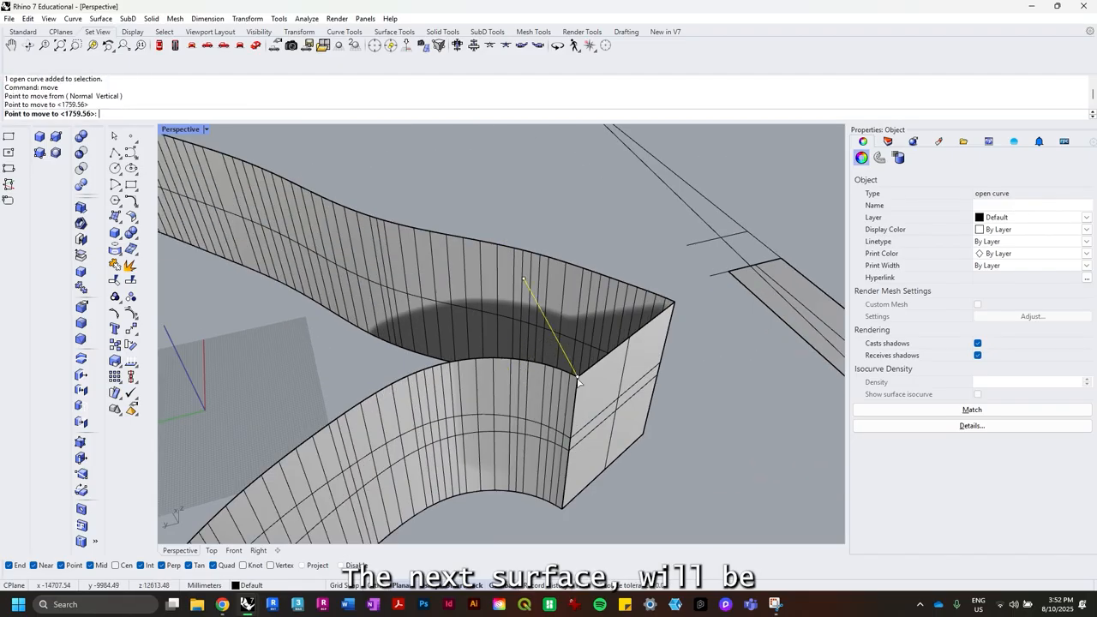
pyautogui.press('Return')
pyautogui.click(579, 376)
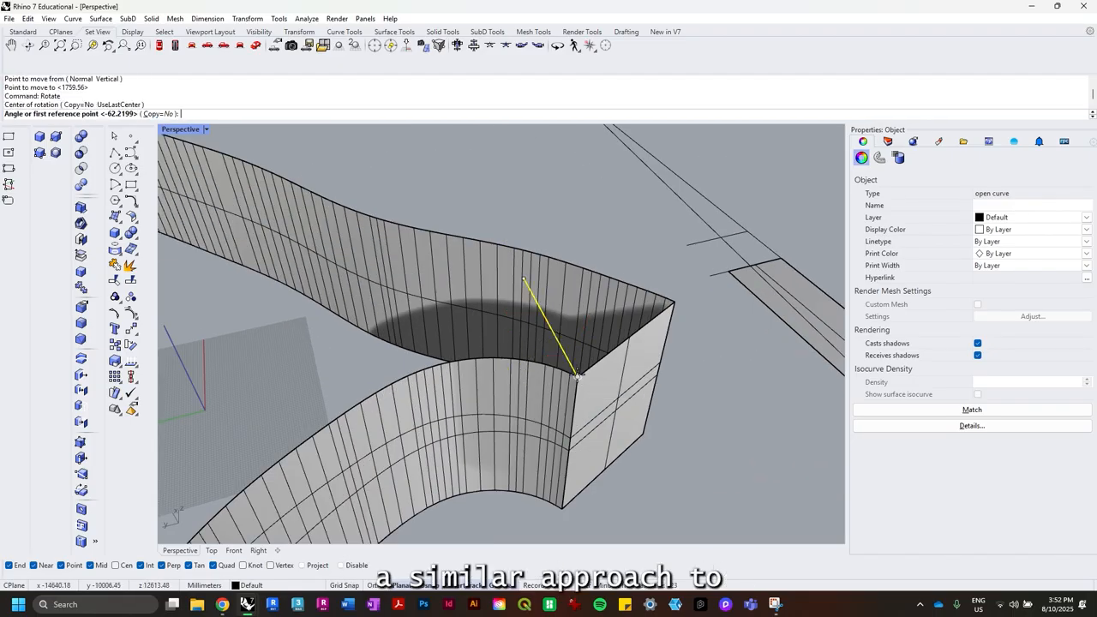
pyautogui.click(523, 278)
pyautogui.click(662, 310)
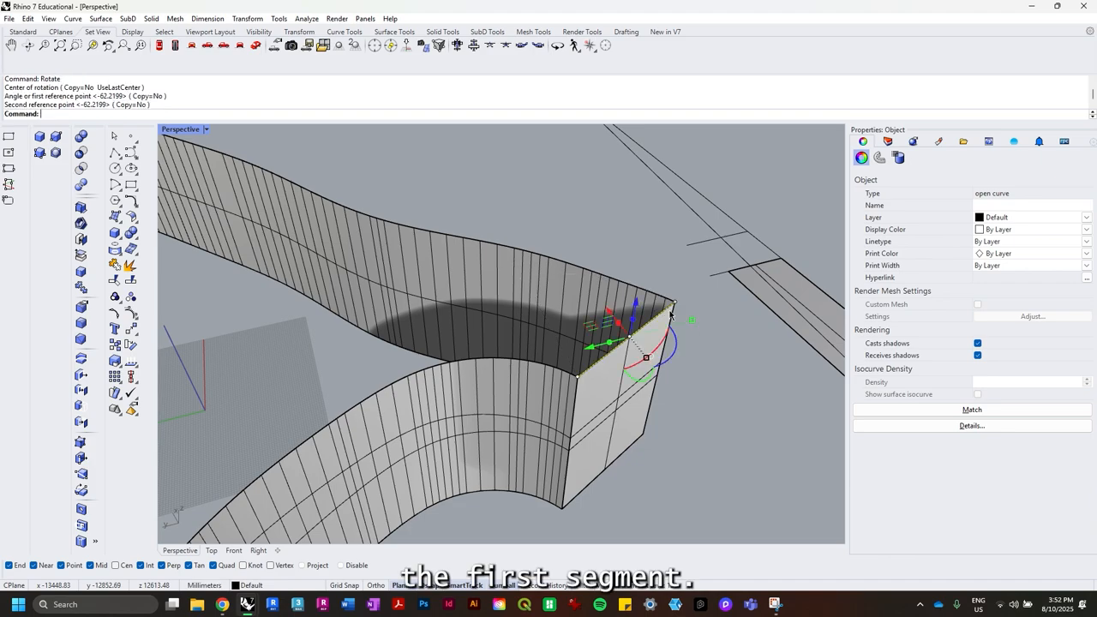
# Rotate the second slope segment on the profile about its own axis by an entered angle, undoing the freehand rotation first.
pyautogui.moveTo(660, 310); pyautogui.dragTo(629, 353, button='right')
pyautogui.scroll(-4, 595, 275)
pyautogui.scroll(6, 484, 418)
pyautogui.click(516, 385)
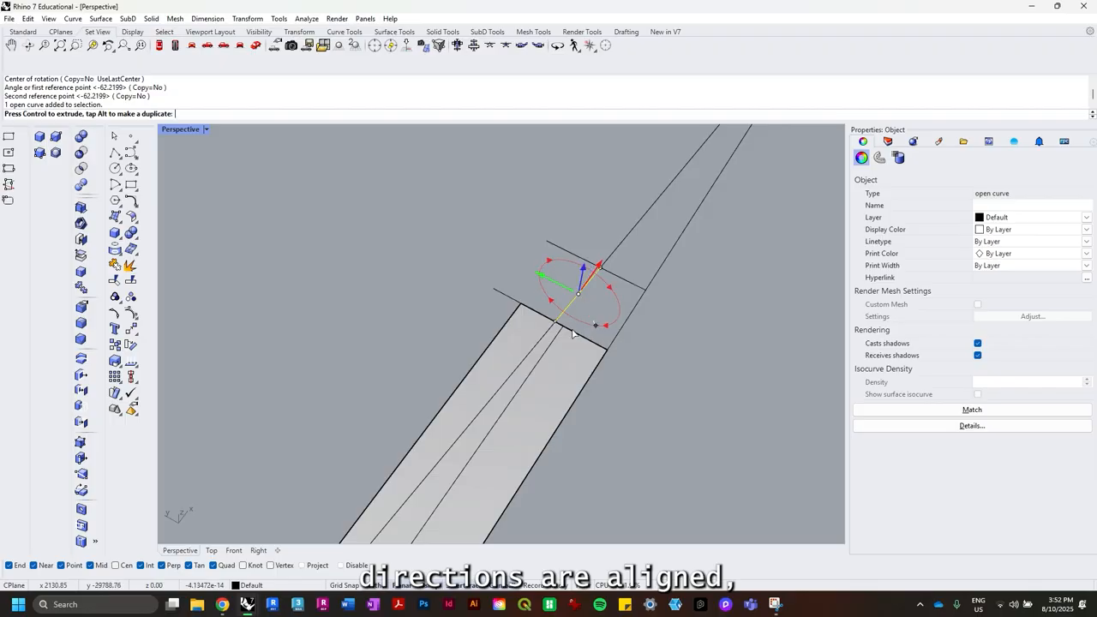
pyautogui.moveTo(554, 323); pyautogui.dragTo(556, 322)
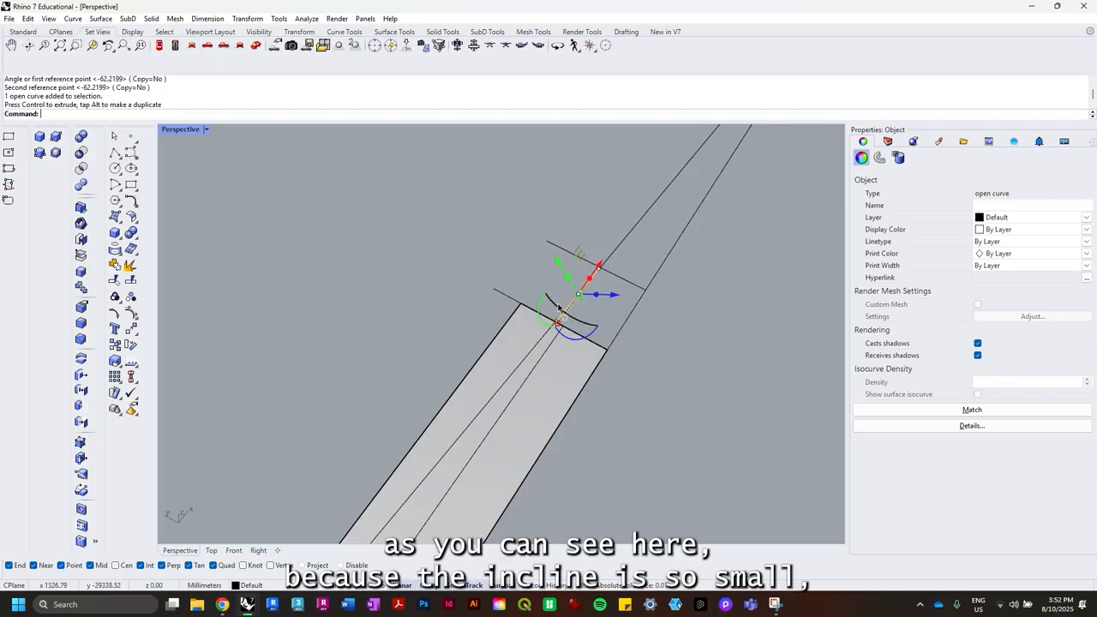
pyautogui.hotkey('ctrl', 'z')
pyautogui.moveTo(565, 317); pyautogui.dragTo(586, 266, button='right')
pyautogui.click(595, 272)
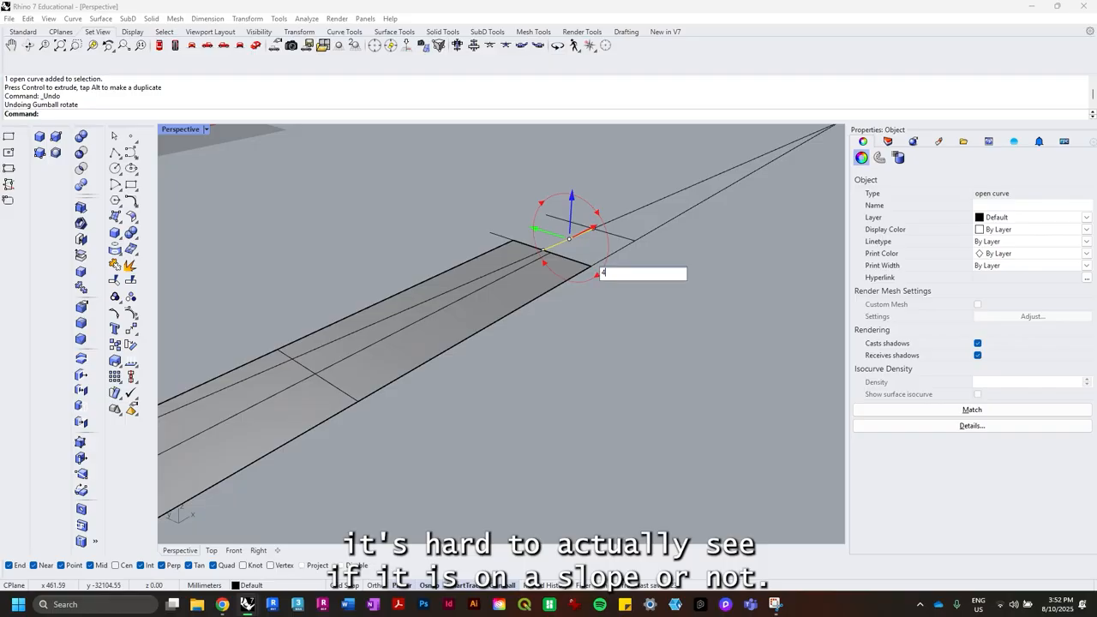
pyautogui.press('Return')
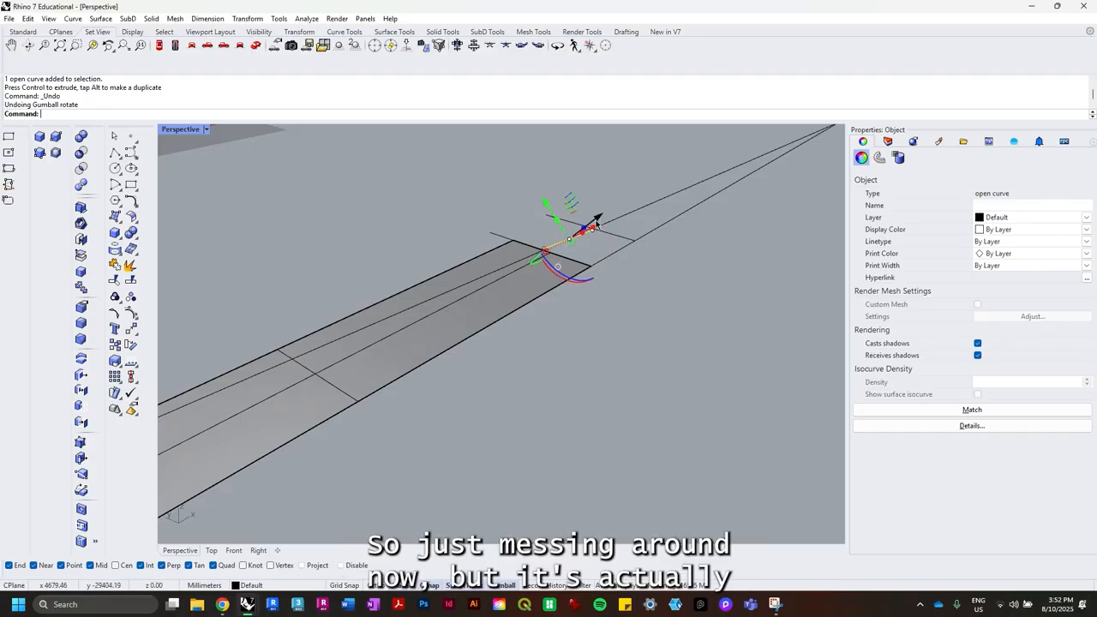
# Move the second slope segment from the profile to the flat wall's top corner and rotate it to follow the top edge.
pyautogui.write('move')
pyautogui.press('Return')
pyautogui.click(544, 248)
pyautogui.scroll(-5, 544, 248)
pyautogui.moveTo(476, 264); pyautogui.dragTo(570, 261, button='right')
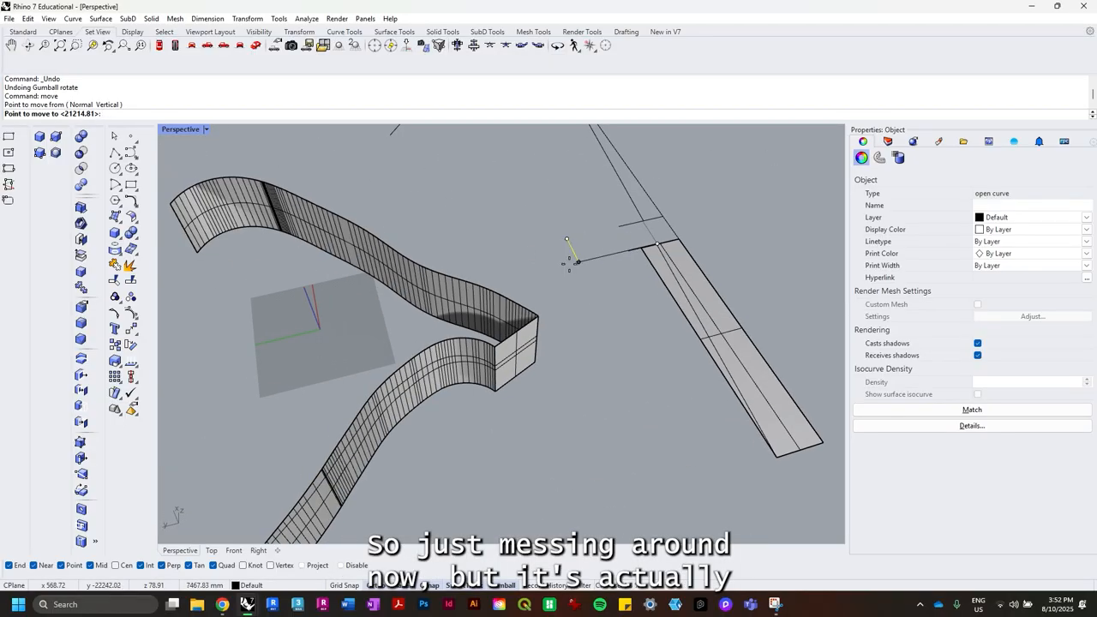
pyautogui.scroll(10, 509, 377)
pyautogui.scroll(-6, 481, 266)
pyautogui.moveTo(476, 272); pyautogui.dragTo(467, 362, button='right')
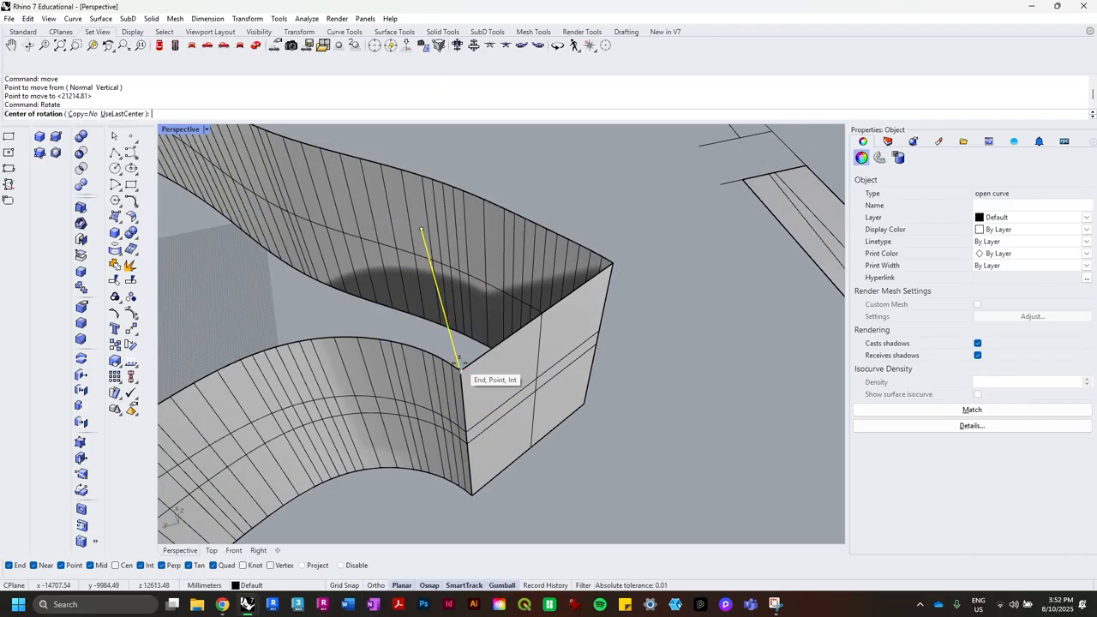
pyautogui.click(460, 364)
pyautogui.click(423, 231)
pyautogui.click(610, 270)
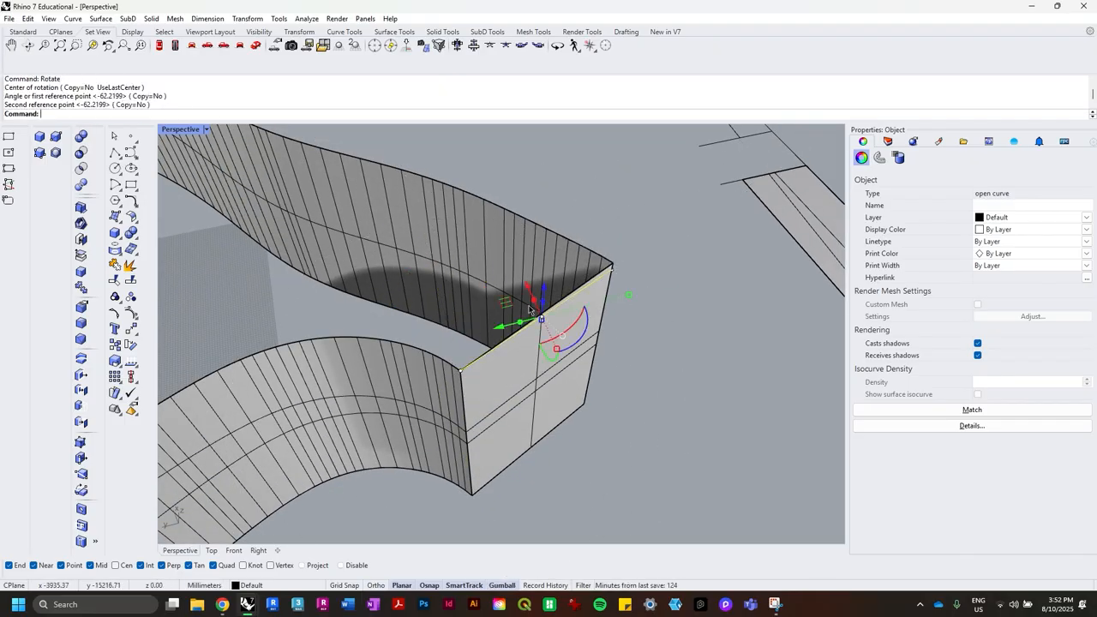
# Move the slope segment from the flat wall's top corner down to the end of the slope curve on the adjoining curved wall.
pyautogui.write('move')
pyautogui.press('Return')
pyautogui.click(458, 371)
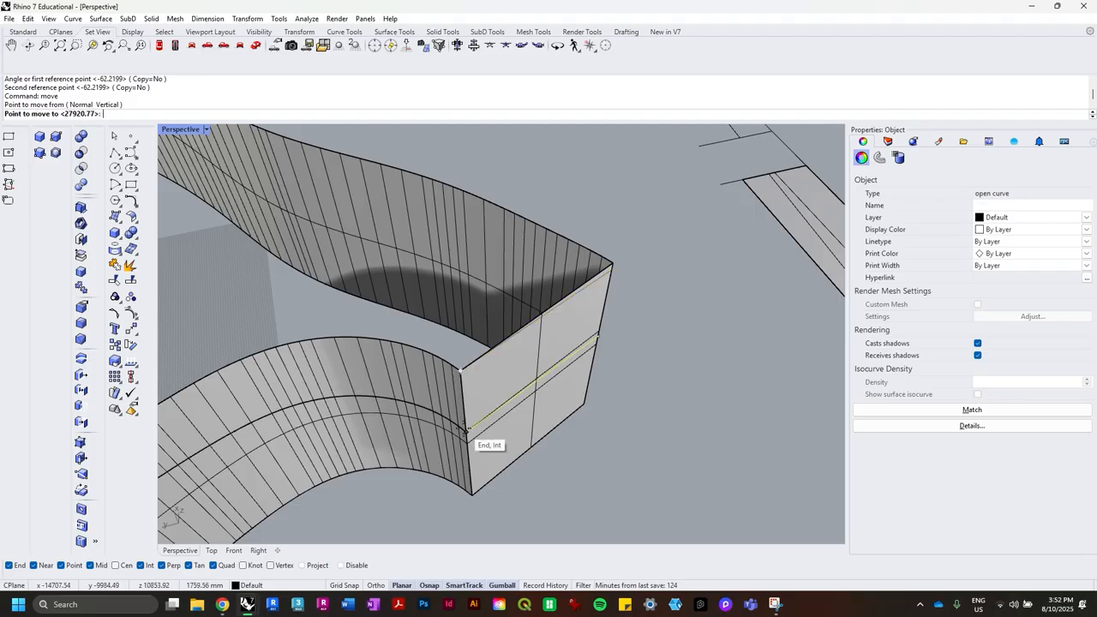
pyautogui.click(469, 443)
# Delete the surplus slope curve from the flat wall.
pyautogui.click(566, 370)
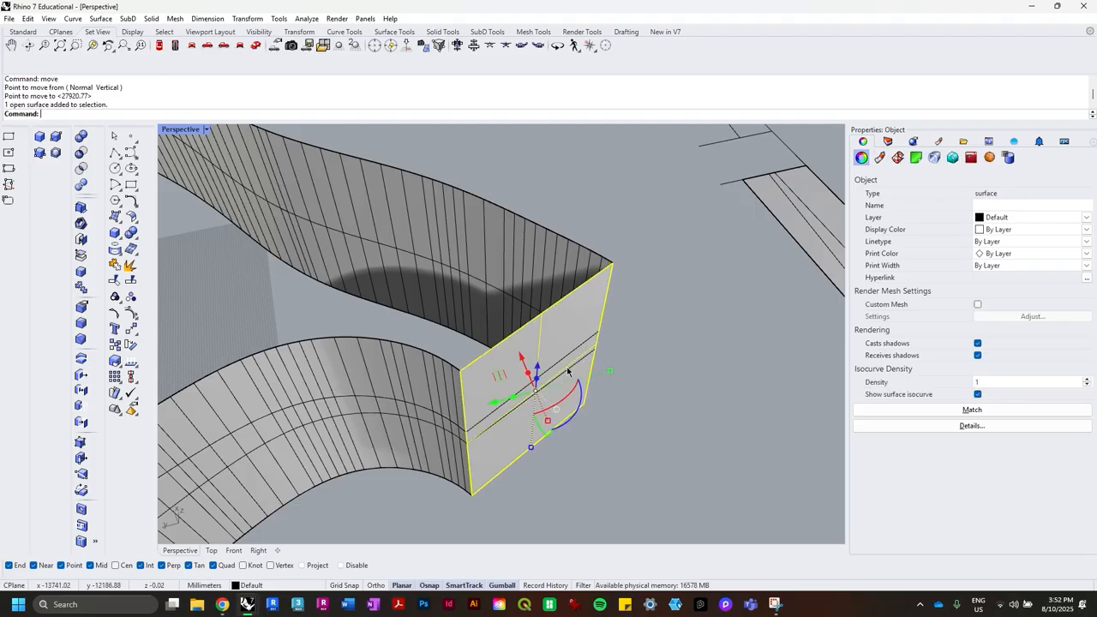
pyautogui.moveTo(579, 379); pyautogui.dragTo(473, 300, button='right')
pyautogui.keyDown('shift'); pyautogui.moveTo(473, 300); pyautogui.dragTo(569, 445, button='right'); pyautogui.keyUp('shift')
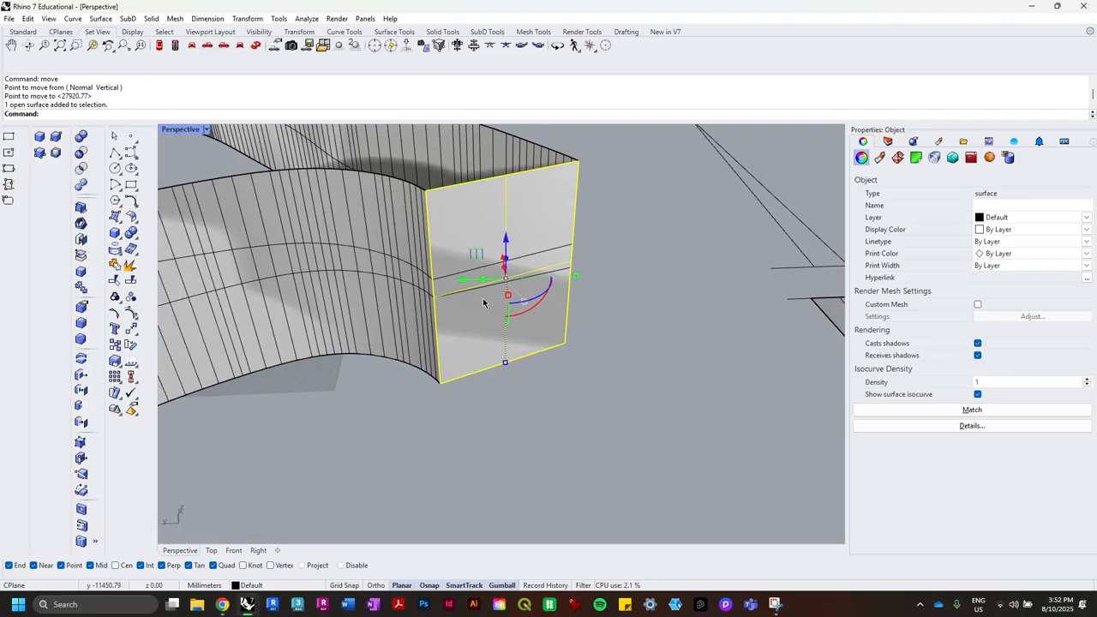
pyautogui.press('Escape')
pyautogui.click(473, 284)
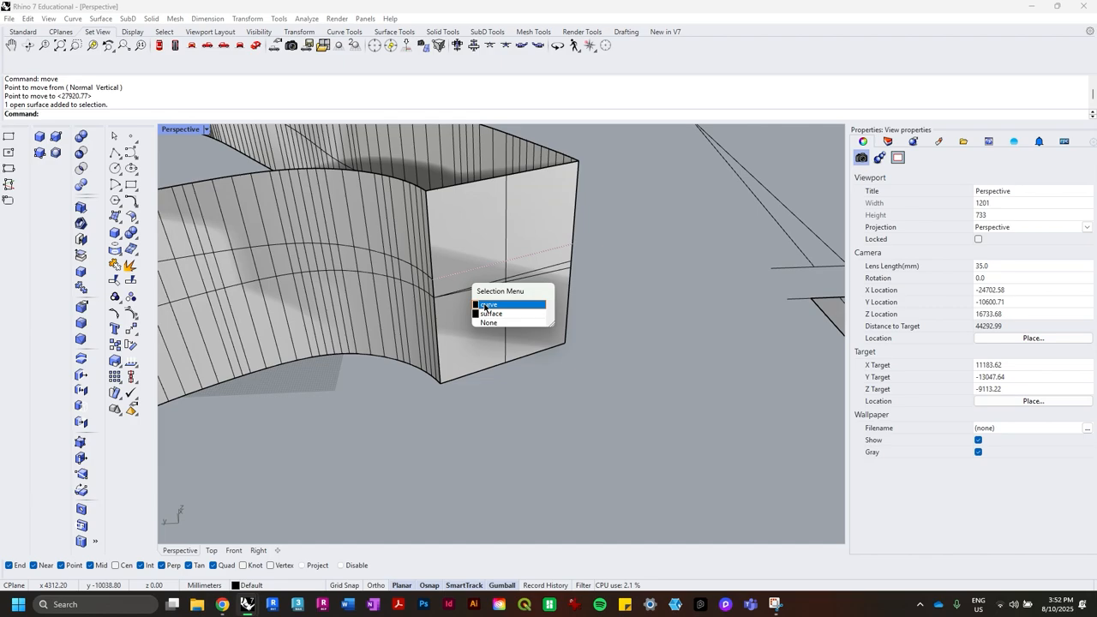
pyautogui.click(484, 305)
pyautogui.press('Delete')
# Move the remaining flat-wall slope curve so its end meets the adjoining wall's slope curve at the shared vertical edge.
pyautogui.click(471, 318)
pyautogui.click(484, 324)
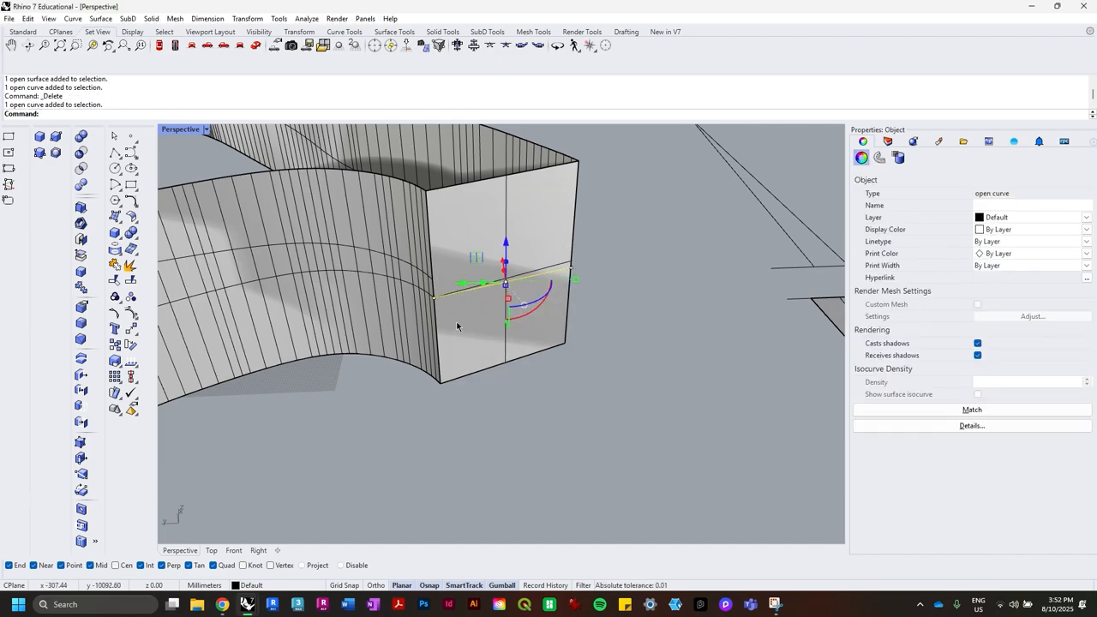
pyautogui.click(436, 297)
pyautogui.press('Escape')
# Move the rectangular base surface by its lower corner onto the pointed end of the third slope segment.
pyautogui.scroll(-8, 436, 286)
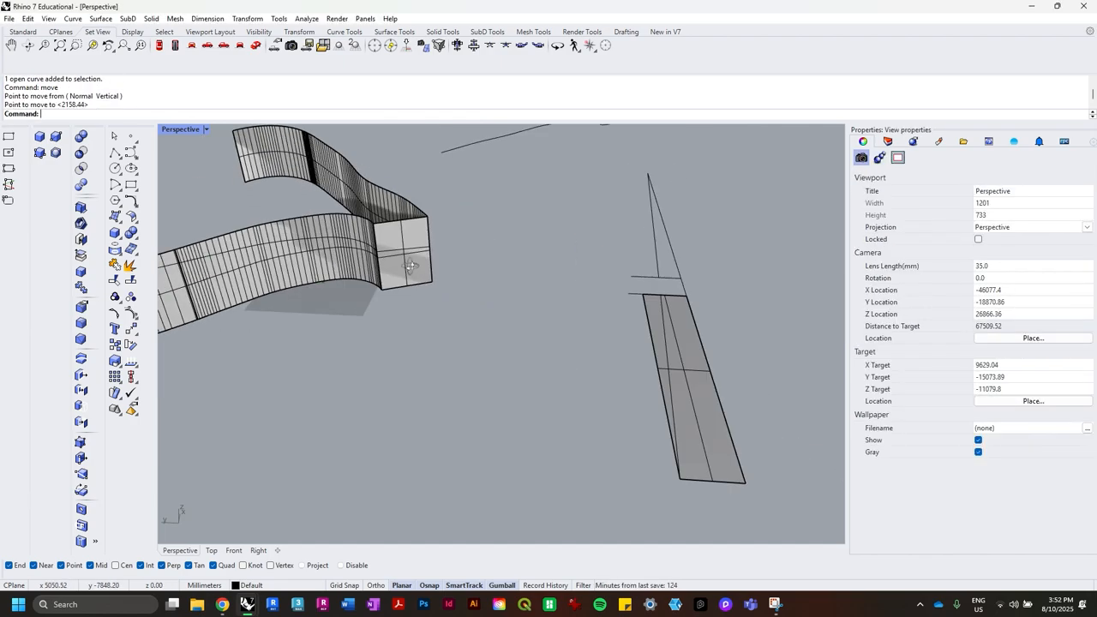
pyautogui.moveTo(436, 285); pyautogui.dragTo(415, 432, button='right')
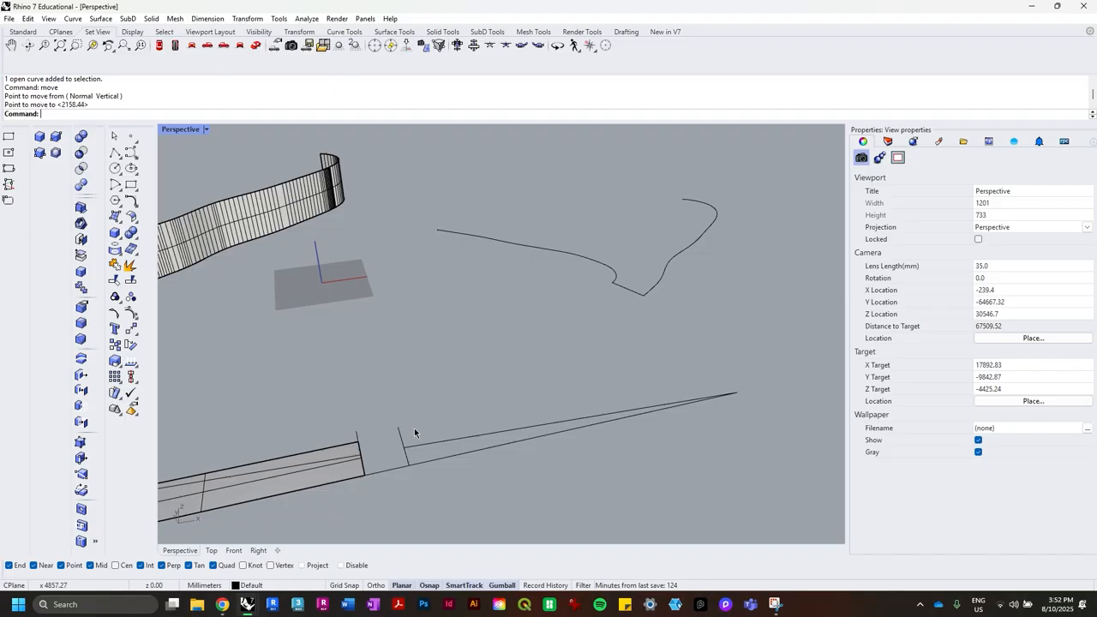
pyautogui.click(327, 474)
pyautogui.press('Return')
pyautogui.click(365, 473)
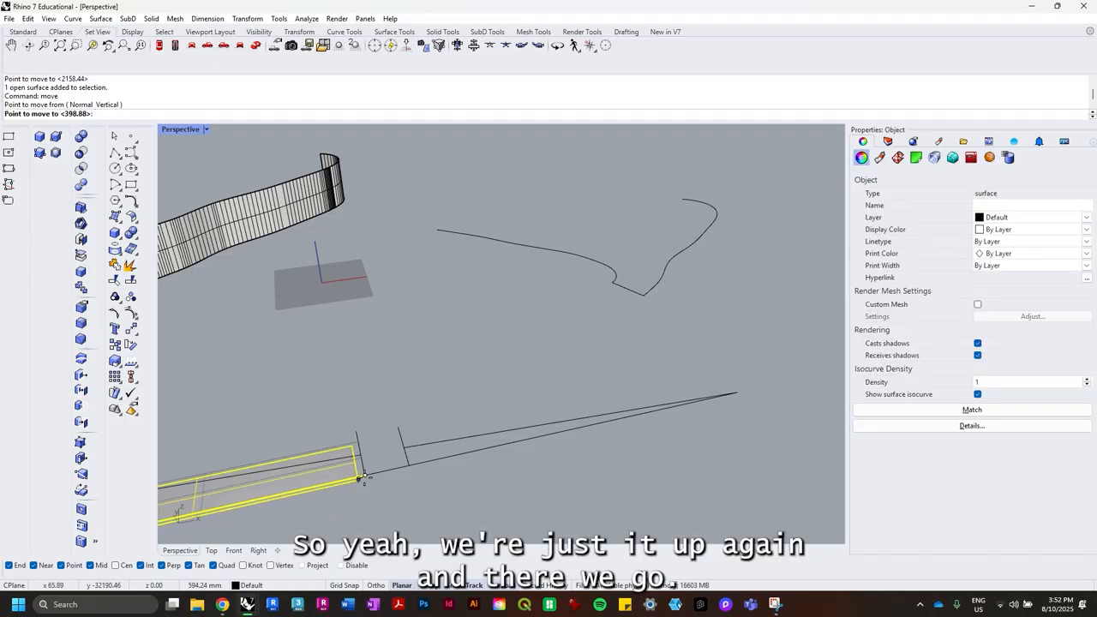
pyautogui.click(737, 392)
# Scale the base surface in one direction from the pointed end to match the third slope segment's length.
pyautogui.write('scale1d')
pyautogui.press('Return')
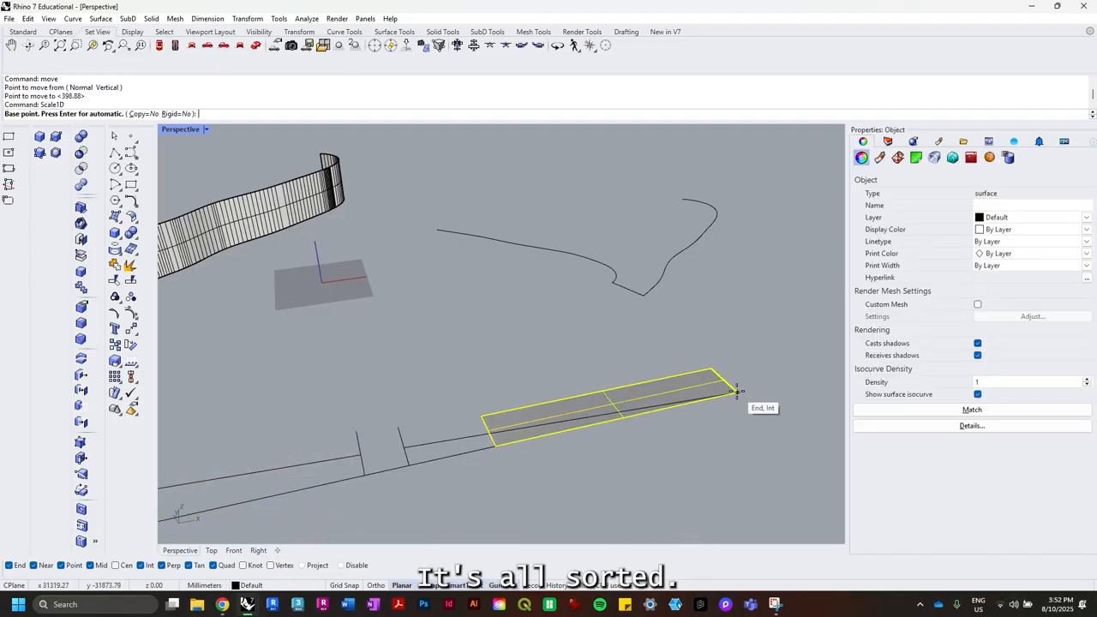
pyautogui.click(736, 391)
pyautogui.click(486, 445)
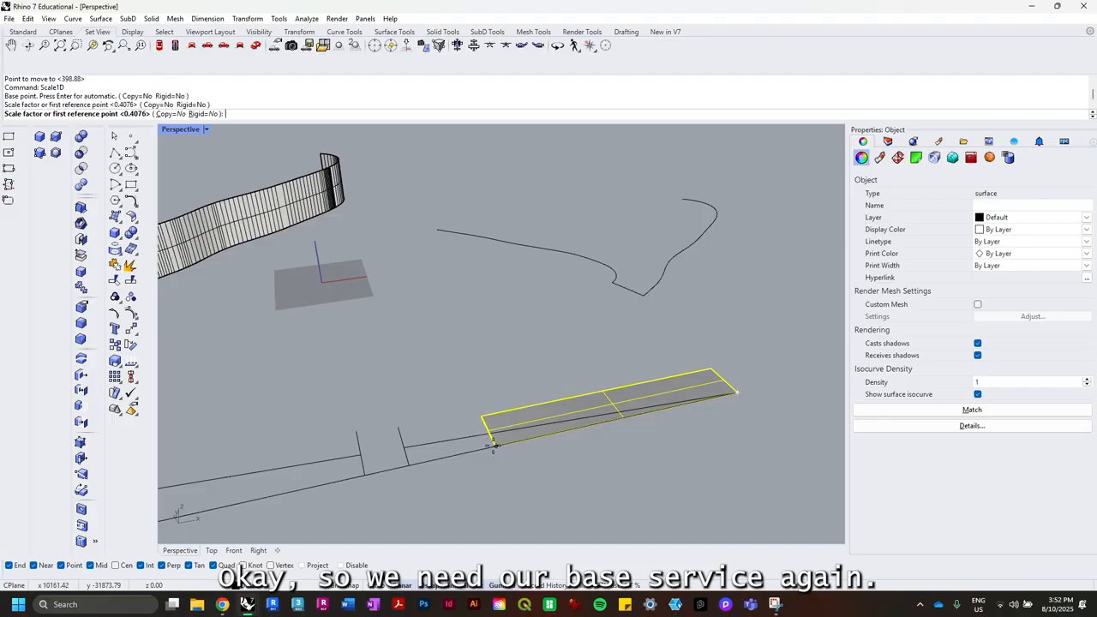
pyautogui.click(416, 461)
pyautogui.press('Escape')
# Flow the third slope segment from the base surface onto the curved wall beyond the flat wall.
pyautogui.moveTo(417, 463)
pyautogui.mouseDown(button='right')
pyautogui.moveTo(391, 482)
pyautogui.moveTo(431, 476)
pyautogui.mouseUp(button='right')
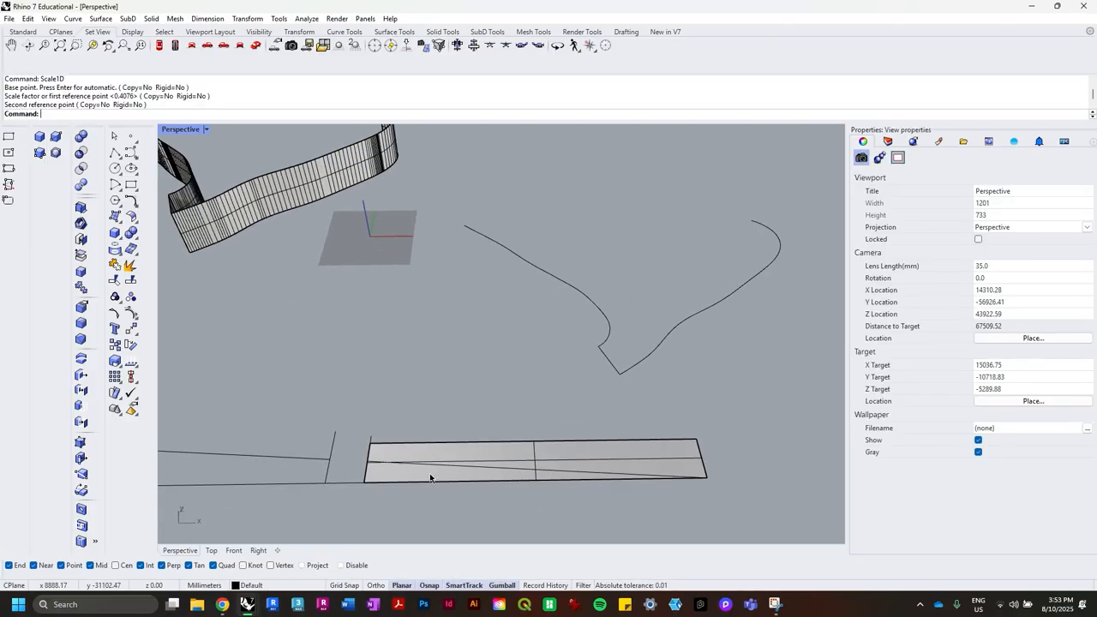
pyautogui.click(433, 468)
pyautogui.press('Escape')
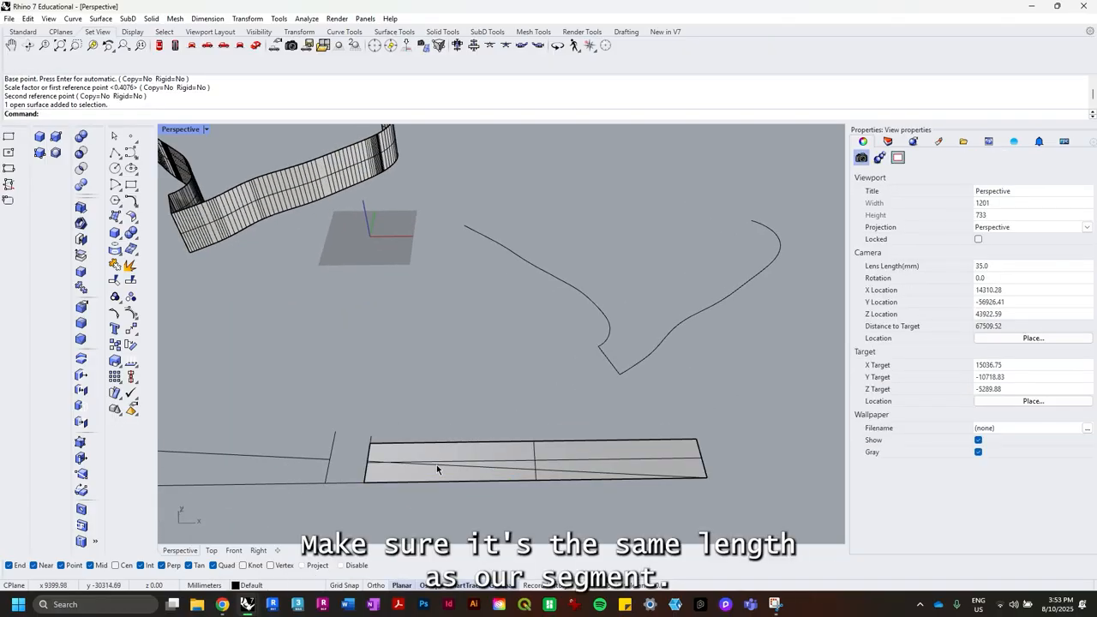
pyautogui.press('Return')
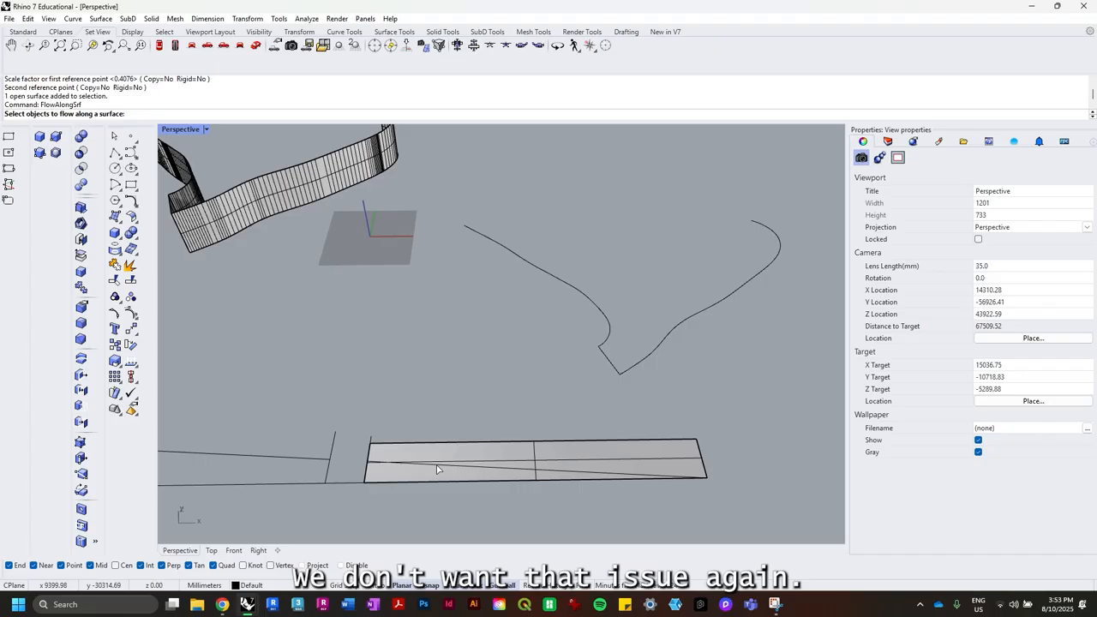
pyautogui.click(431, 462)
pyautogui.press('Return')
pyautogui.click(431, 462)
pyautogui.click(269, 197)
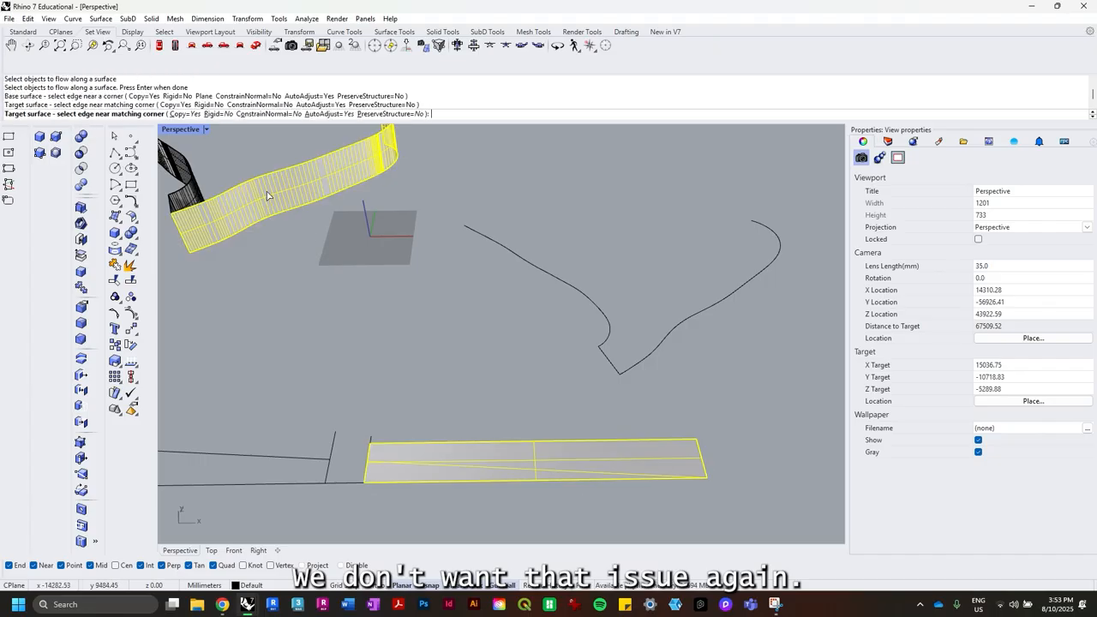
# Close the gap between the flat-wall slope curve and the newly flowed curve by moving them together at their shared corner.
pyautogui.moveTo(283, 202); pyautogui.dragTo(469, 268, button='right')
pyautogui.scroll(3, 469, 268)
pyautogui.click(479, 274)
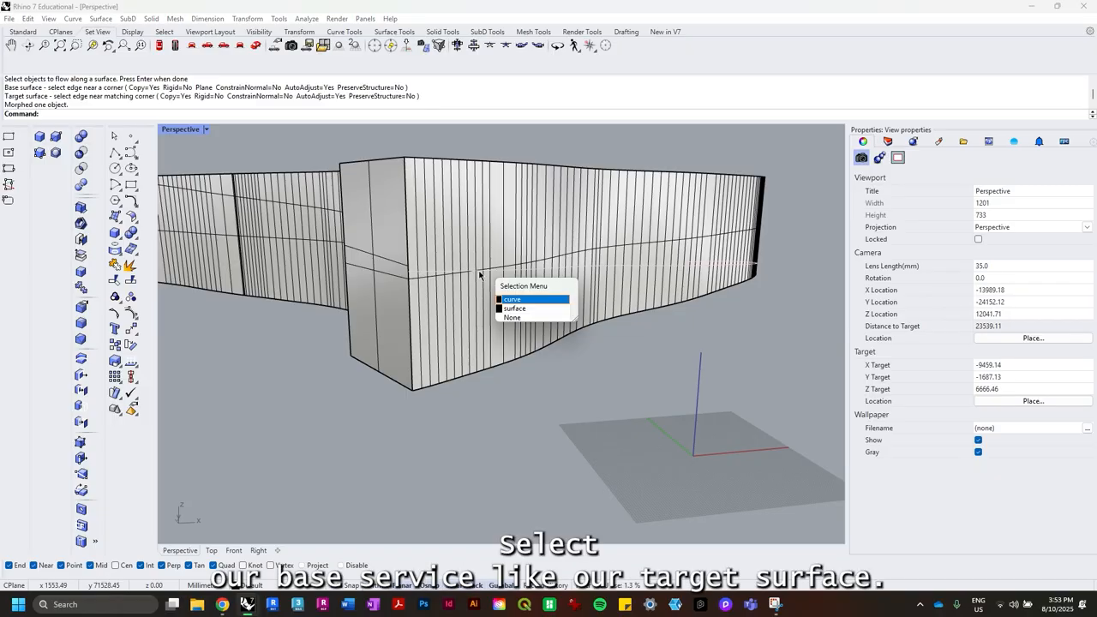
pyautogui.click(510, 299)
pyautogui.moveTo(505, 301); pyautogui.dragTo(447, 292, button='right')
pyautogui.press('Escape')
pyautogui.scroll(4, 472, 250)
pyautogui.click(489, 249)
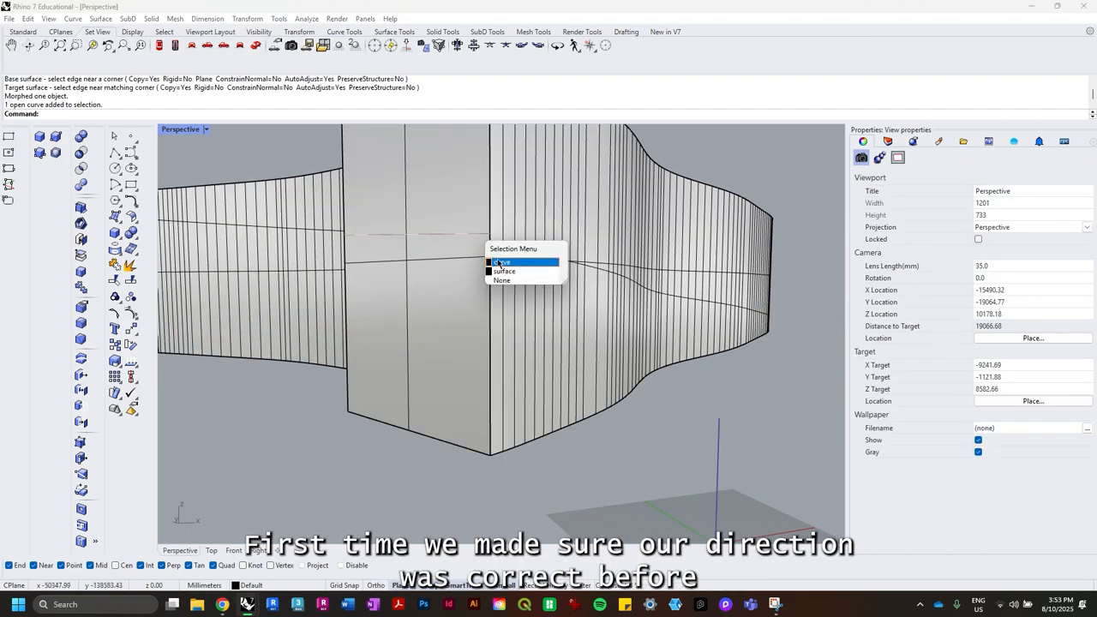
pyautogui.click(500, 262)
pyautogui.moveTo(500, 262); pyautogui.dragTo(546, 268, button='right')
pyautogui.scroll(6, 638, 301)
pyautogui.moveTo(656, 308); pyautogui.dragTo(554, 311, button='right')
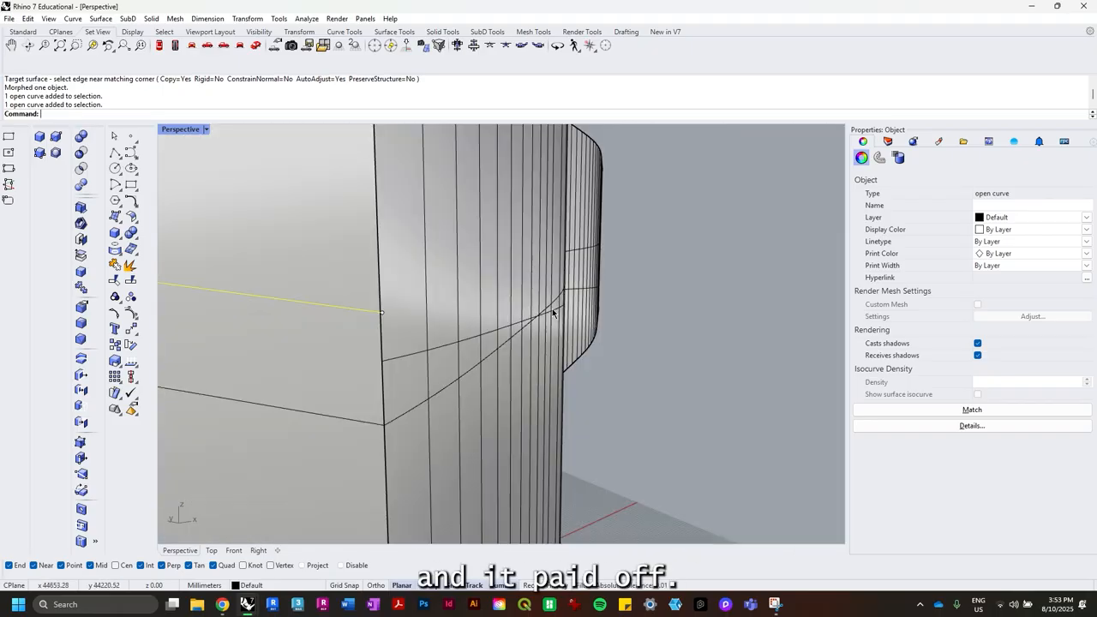
pyautogui.scroll(-10, 397, 328)
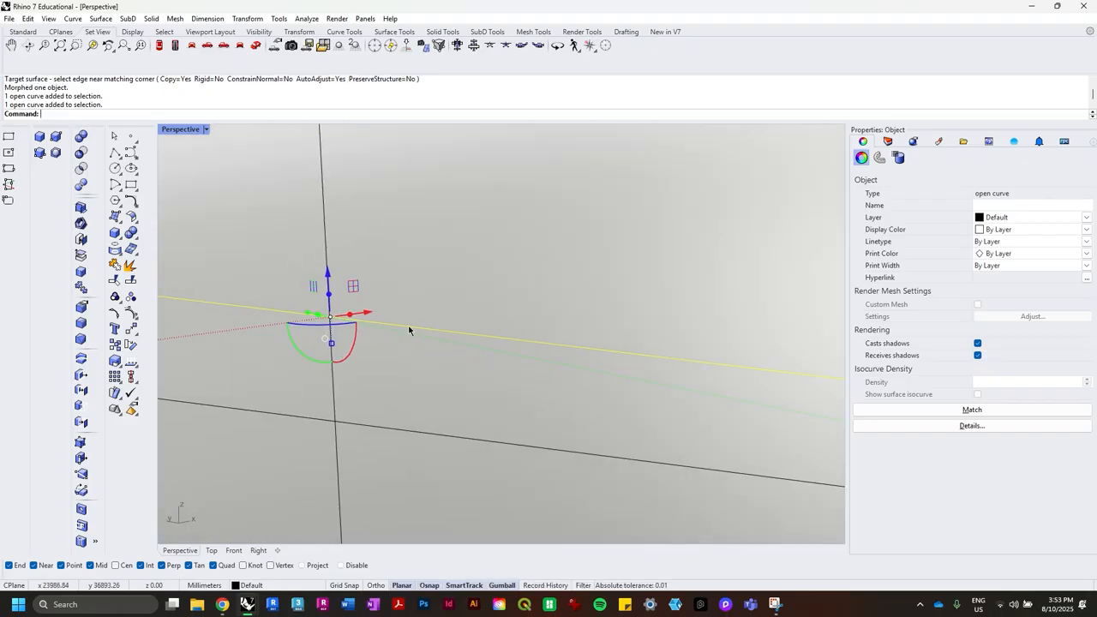
pyautogui.press('Escape')
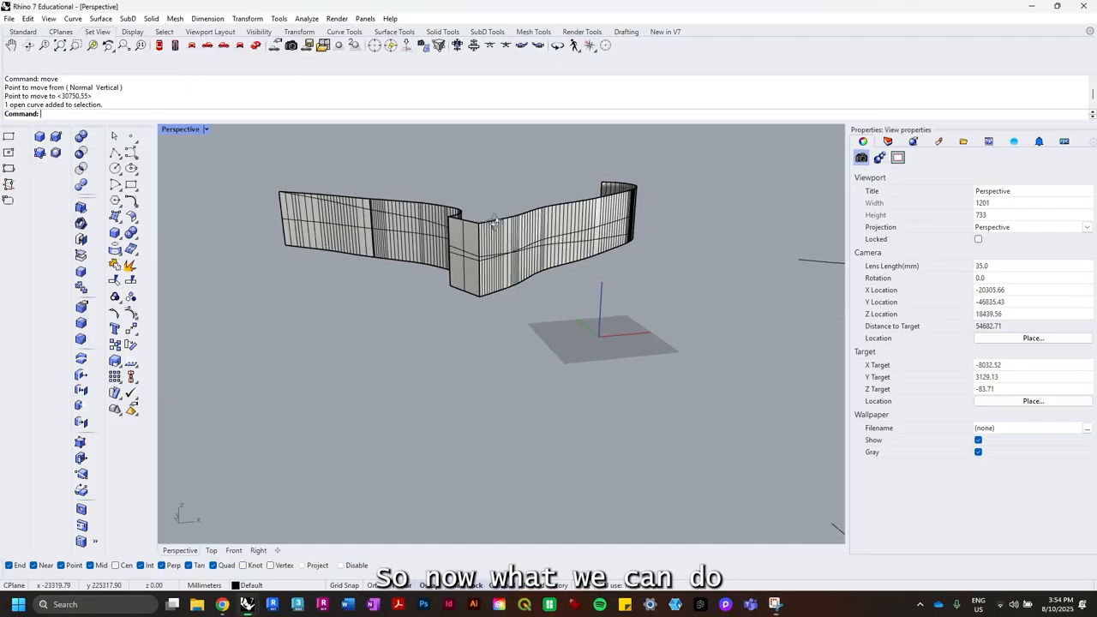
# Examine how the slope curves meet at the corner between the flat wall and the last curved wall.
pyautogui.moveTo(514, 317); pyautogui.dragTo(540, 315, button='right')
pyautogui.scroll(5, 526, 315)
pyautogui.scroll(2, 525, 310)
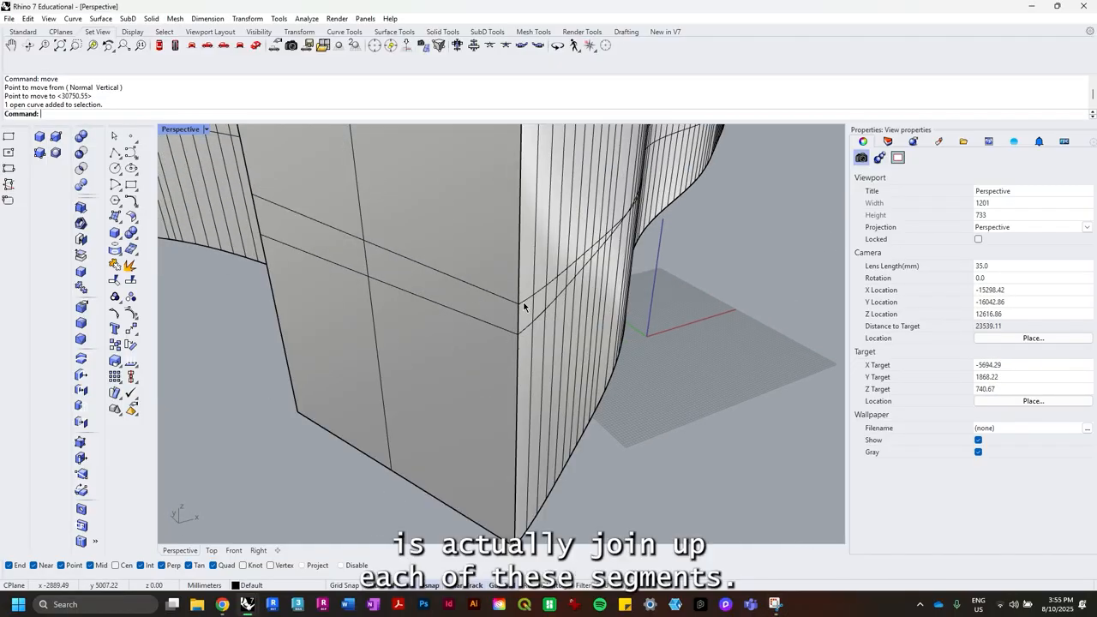
pyautogui.scroll(-12, 524, 305)
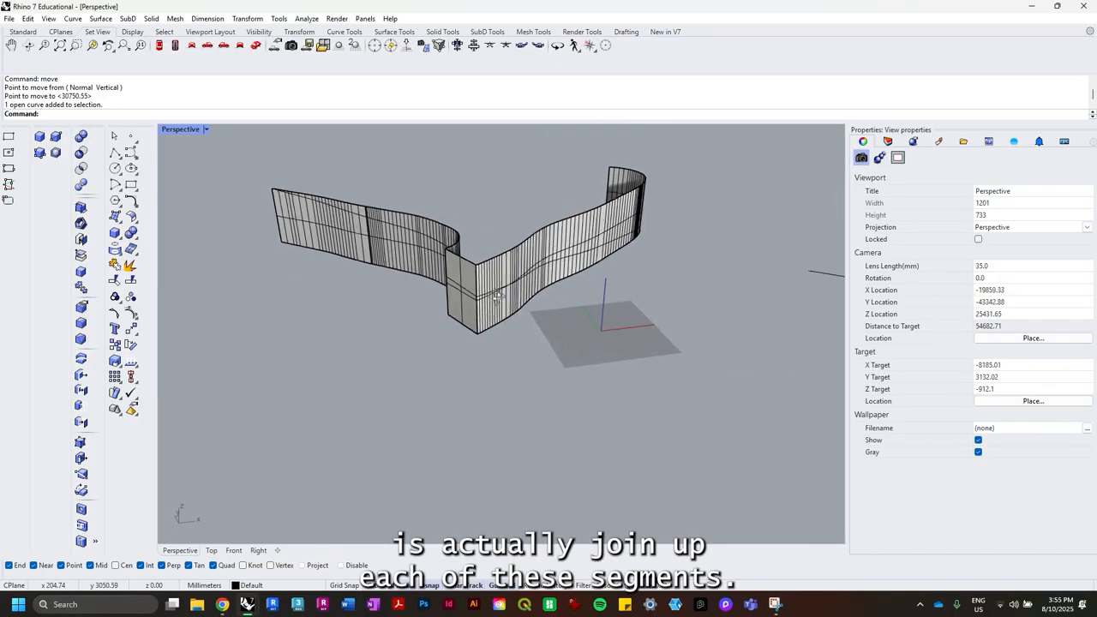
pyautogui.moveTo(491, 294); pyautogui.dragTo(514, 287, button='right')
# Duplicate the three slope curves without the wall surfaces and place the copies away from the walls.
pyautogui.click(515, 287)
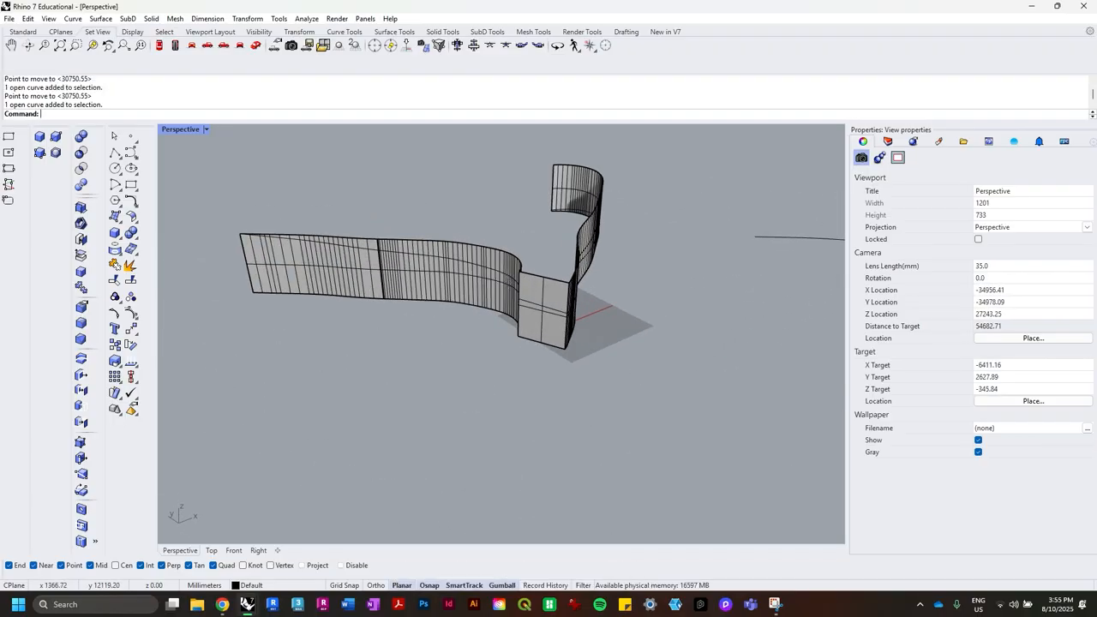
pyautogui.keyDown('shift'); pyautogui.click(513, 277); pyautogui.keyUp('shift')
pyautogui.keyDown('shift'); pyautogui.click(532, 305); pyautogui.keyUp('shift')
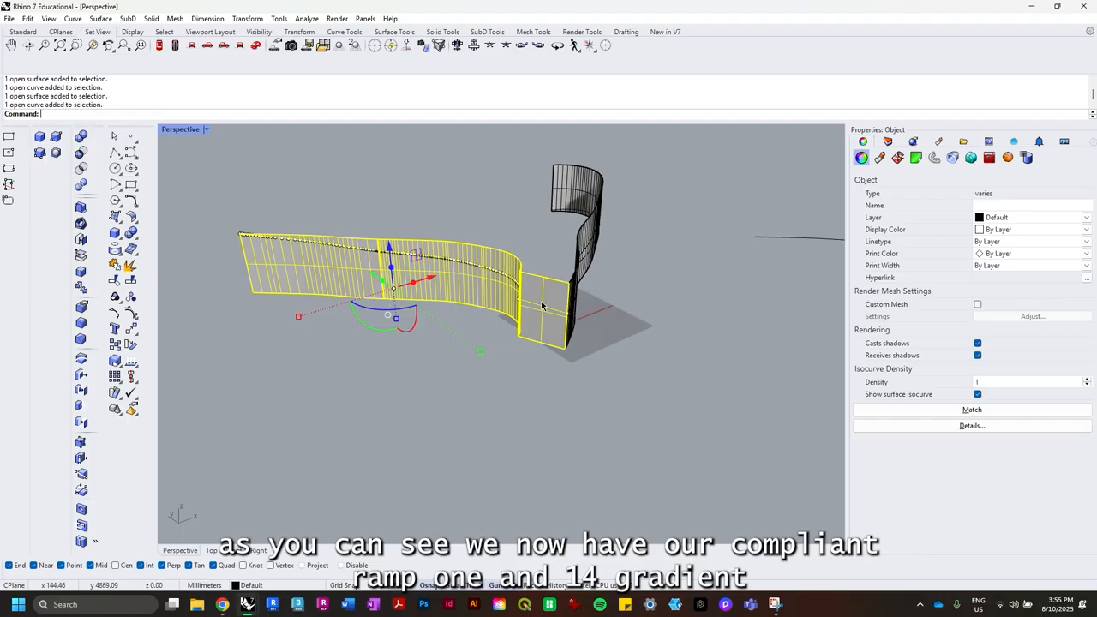
pyautogui.moveTo(542, 305); pyautogui.dragTo(507, 303, button='right')
pyautogui.keyDown('shift'); pyautogui.click(506, 302); pyautogui.keyUp('shift')
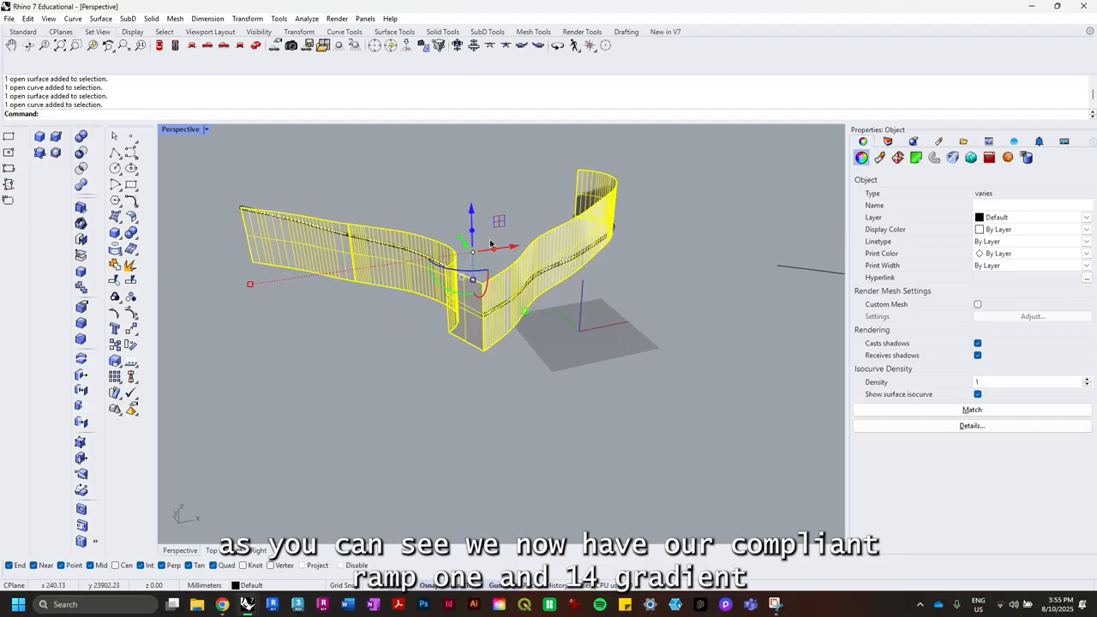
pyautogui.keyDown('ctrl'); pyautogui.click(476, 271); pyautogui.keyUp('ctrl')
pyautogui.keyDown('ctrl'); pyautogui.click(469, 304); pyautogui.keyUp('ctrl')
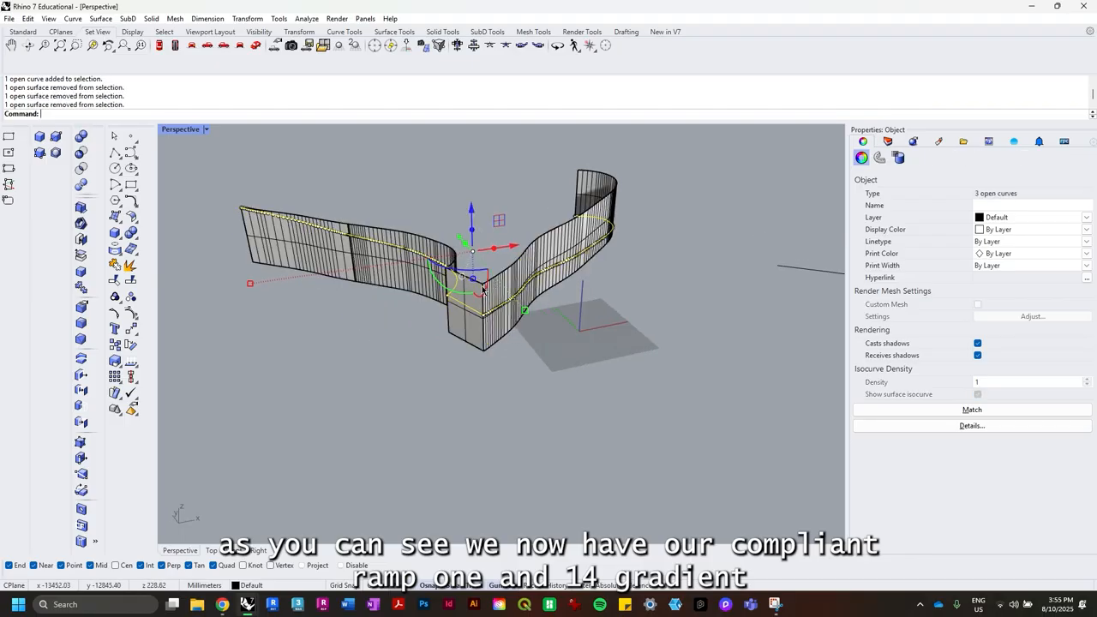
pyautogui.scroll(-7, 493, 276)
pyautogui.keyDown('alt'); pyautogui.moveTo(513, 257); pyautogui.dragTo(344, 313); pyautogui.keyUp('alt')
pyautogui.click(375, 307)
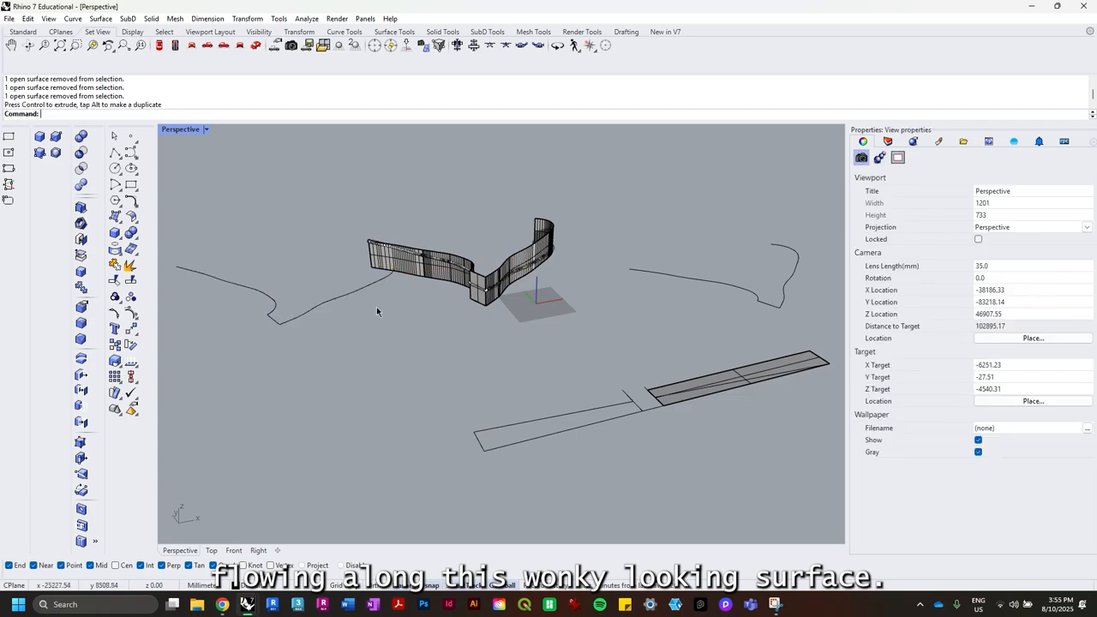
# Move the three duplicated slope curves aside and join them into one curve.
pyautogui.keyDown('shift'); pyautogui.moveTo(376, 307); pyautogui.dragTo(464, 335, button='right'); pyautogui.keyUp('shift')
pyautogui.moveTo(446, 340); pyautogui.dragTo(353, 368)
pyautogui.hotkey('ctrl', 'j')
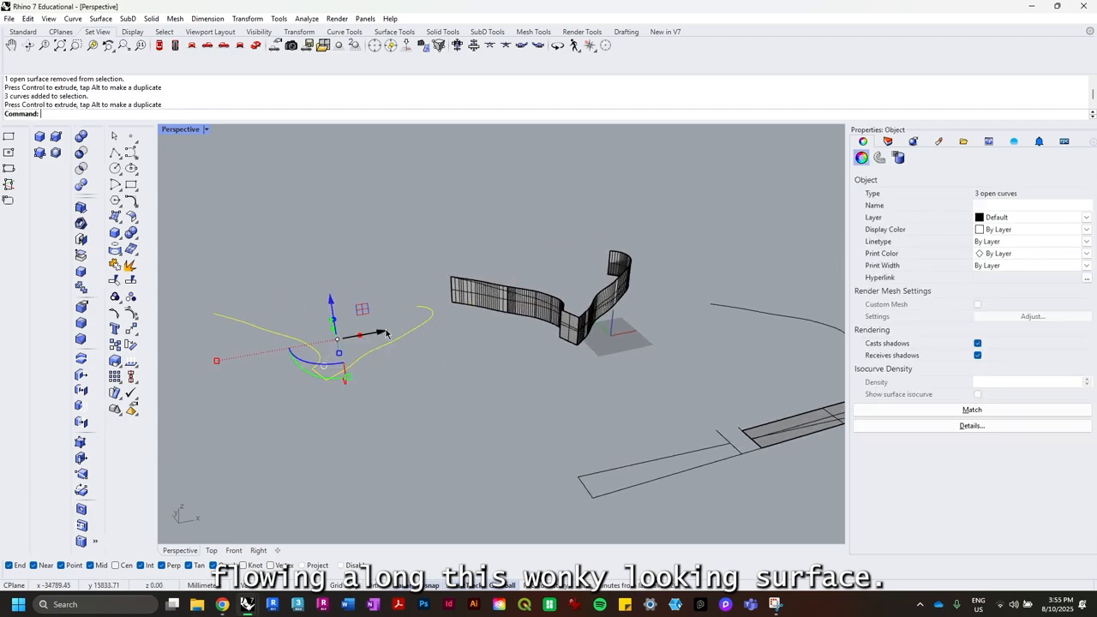
# Move the joined curve farther from the walls and offset it to its outer side, entering a distance of 2000 mm.
pyautogui.moveTo(385, 334); pyautogui.dragTo(544, 395, button='right')
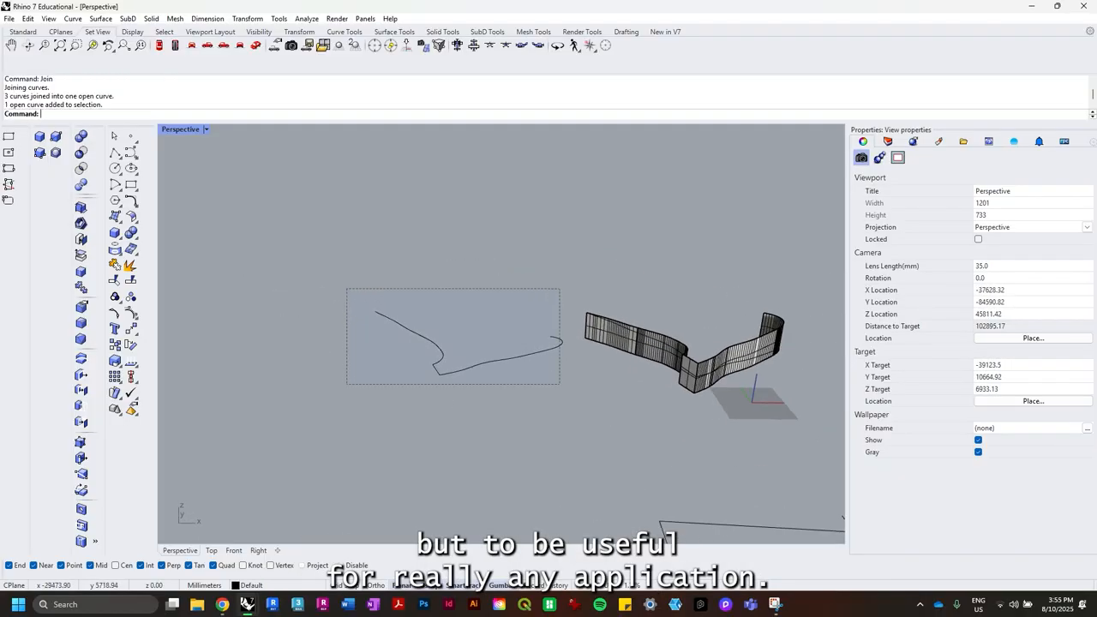
pyautogui.moveTo(347, 288); pyautogui.dragTo(345, 288)
pyautogui.moveTo(507, 349); pyautogui.dragTo(403, 348)
pyautogui.keyDown('shift'); pyautogui.moveTo(428, 353); pyautogui.dragTo(511, 365, button='right'); pyautogui.keyUp('shift')
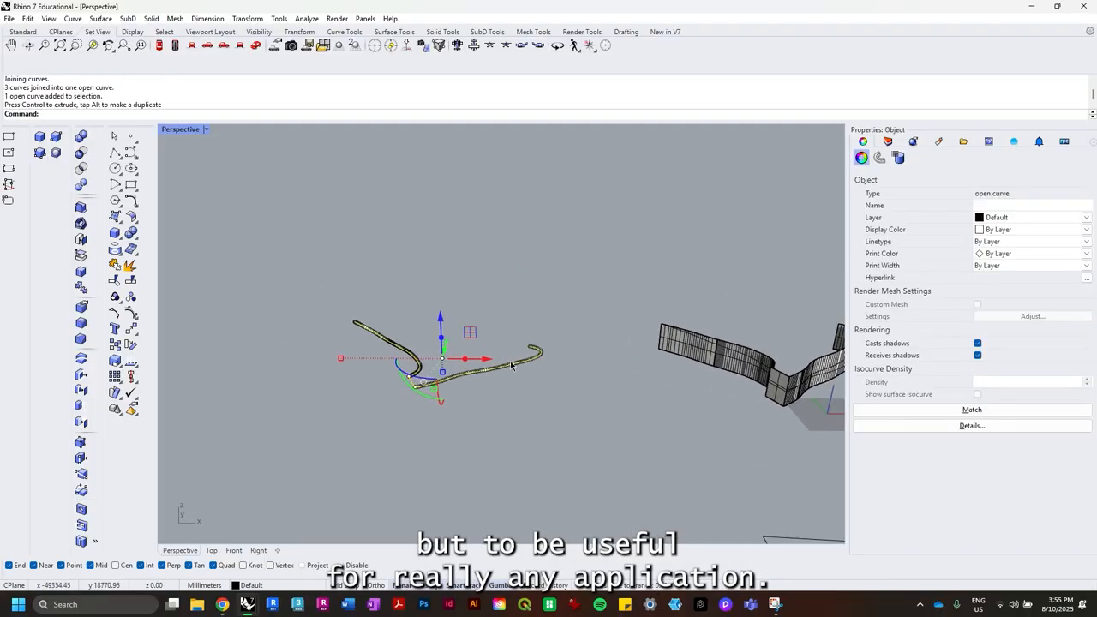
pyautogui.write('offset')
pyautogui.press('Return')
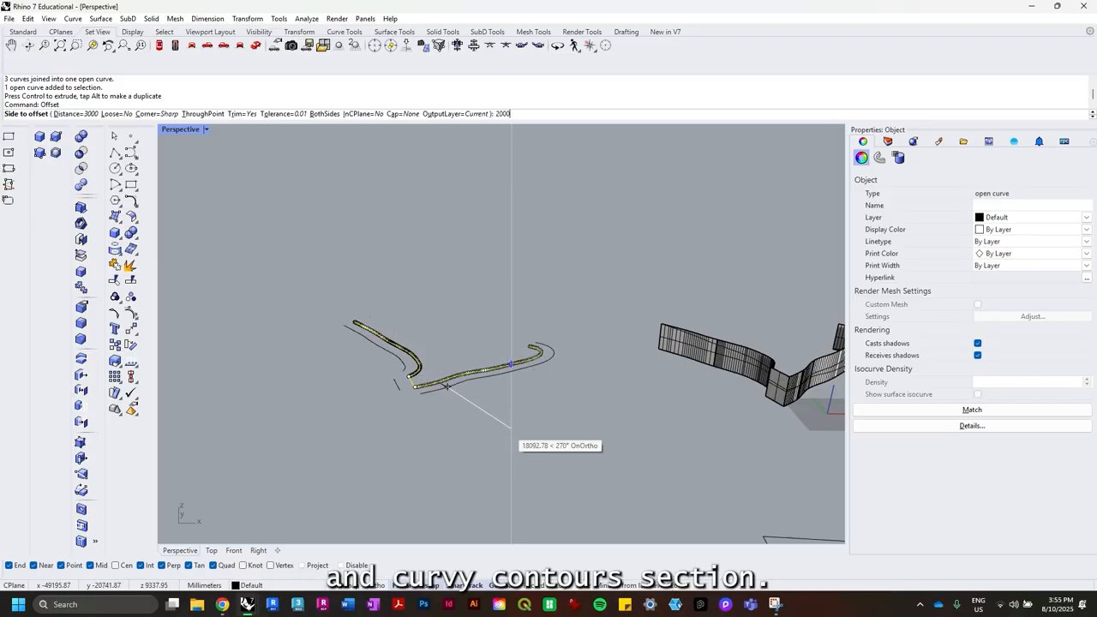
pyautogui.click(512, 426)
pyautogui.click(482, 448)
# Loft a ramp surface between the joined slope curve and its offset.
pyautogui.moveTo(482, 449); pyautogui.dragTo(345, 337, button='right')
pyautogui.scroll(-7, 345, 339)
pyautogui.moveTo(465, 377); pyautogui.dragTo(400, 431)
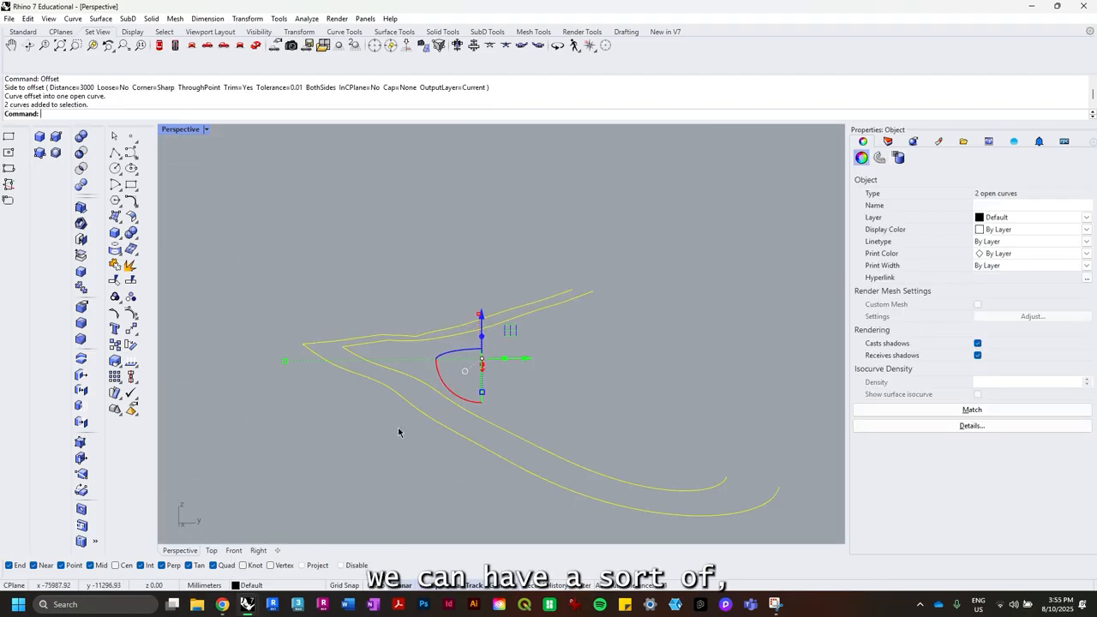
pyautogui.write('Lo')
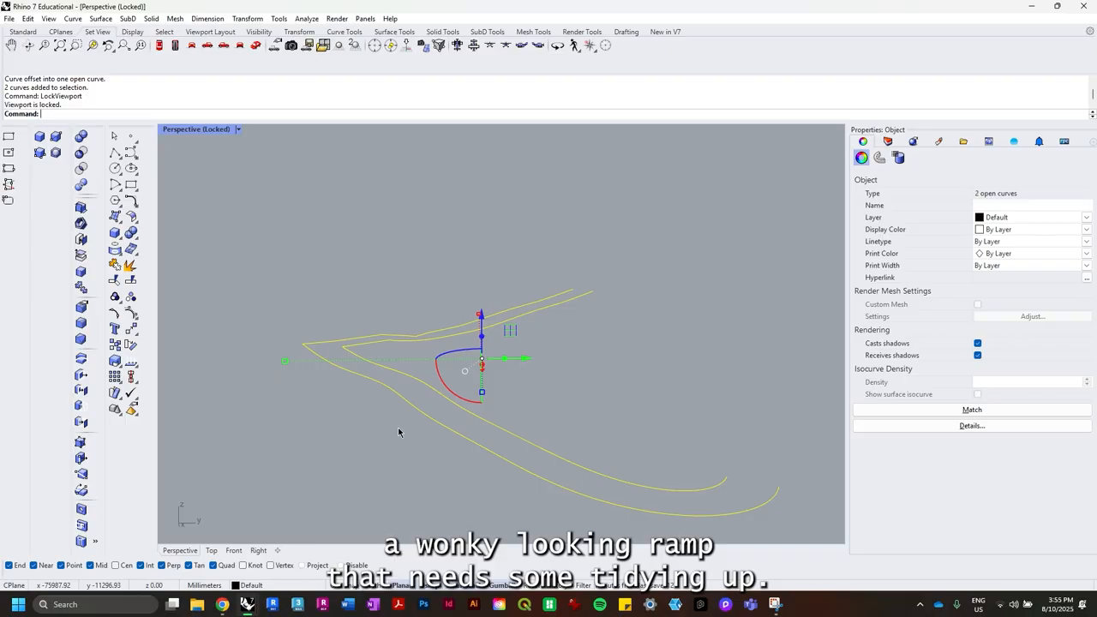
pyautogui.press('Return')
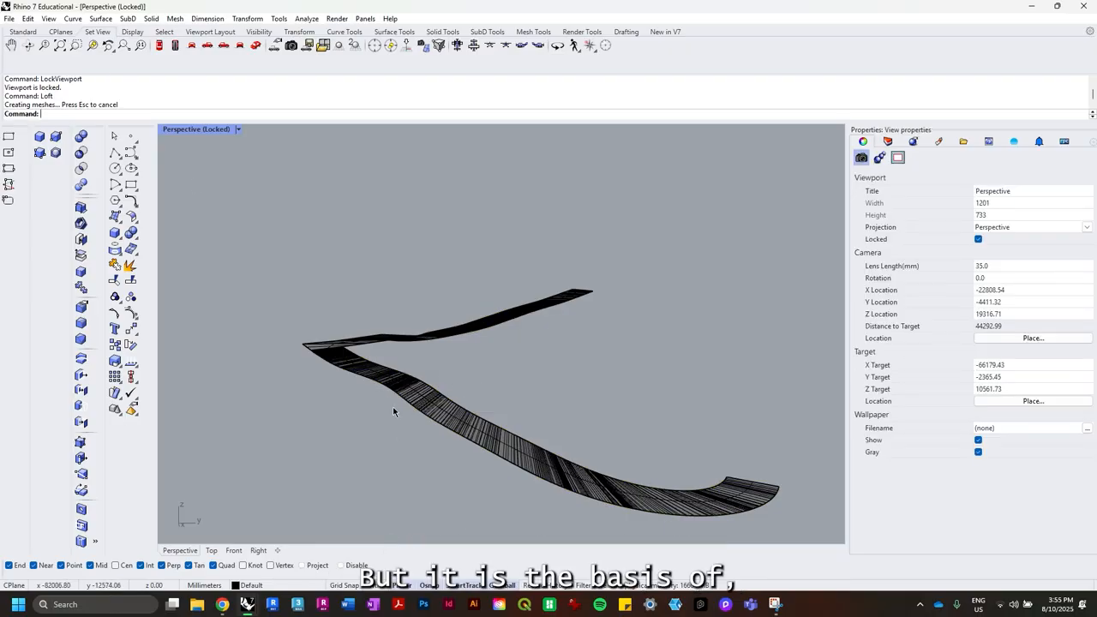
# Unlock the Perspective viewport and view the lofted ramp up close.
pyautogui.click(239, 130)
pyautogui.click(274, 374)
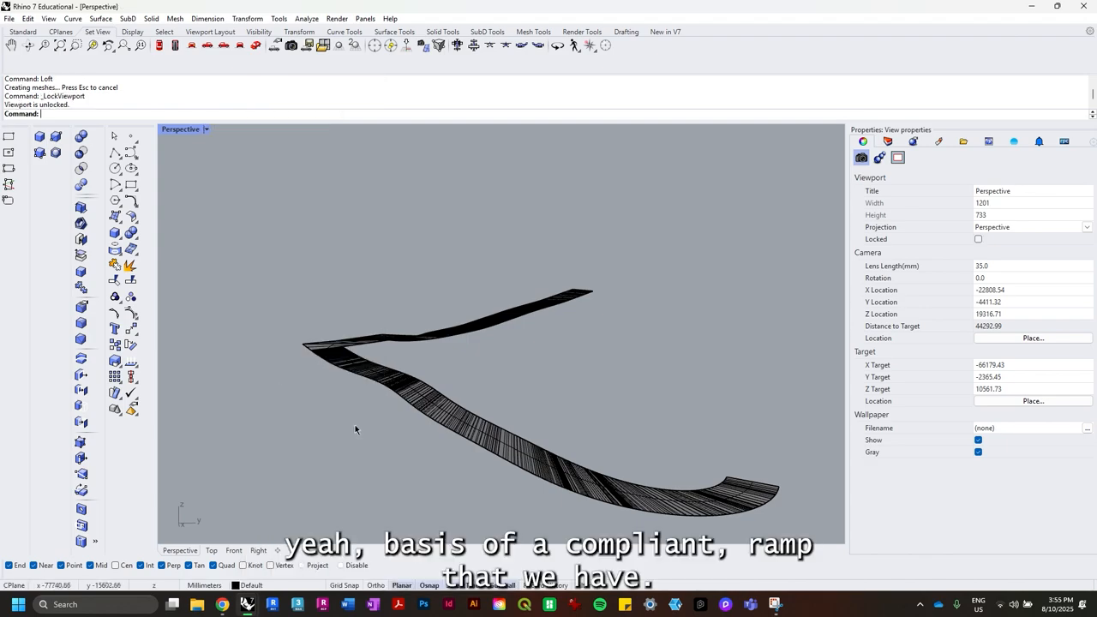
pyautogui.moveTo(355, 424); pyautogui.dragTo(525, 392, button='right')
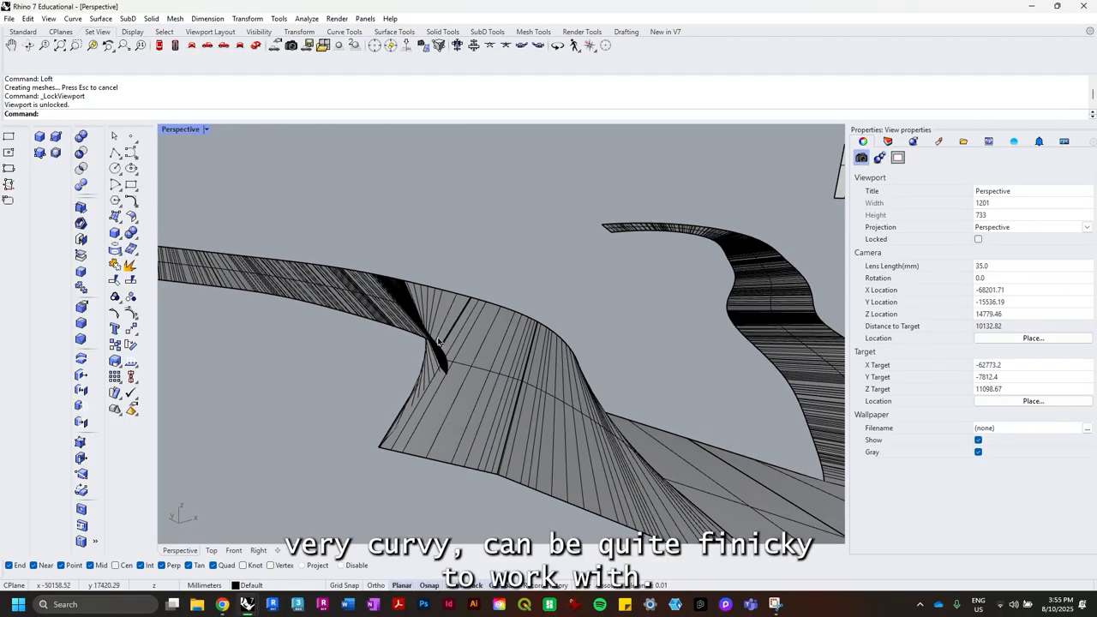
# Extrude the curve along the ramp's near, sharply cornered edge vertically into a surface and lower it so it cuts through the ramp.
pyautogui.click(460, 379)
pyautogui.press('Escape')
pyautogui.moveTo(460, 380); pyautogui.dragTo(501, 402, button='right')
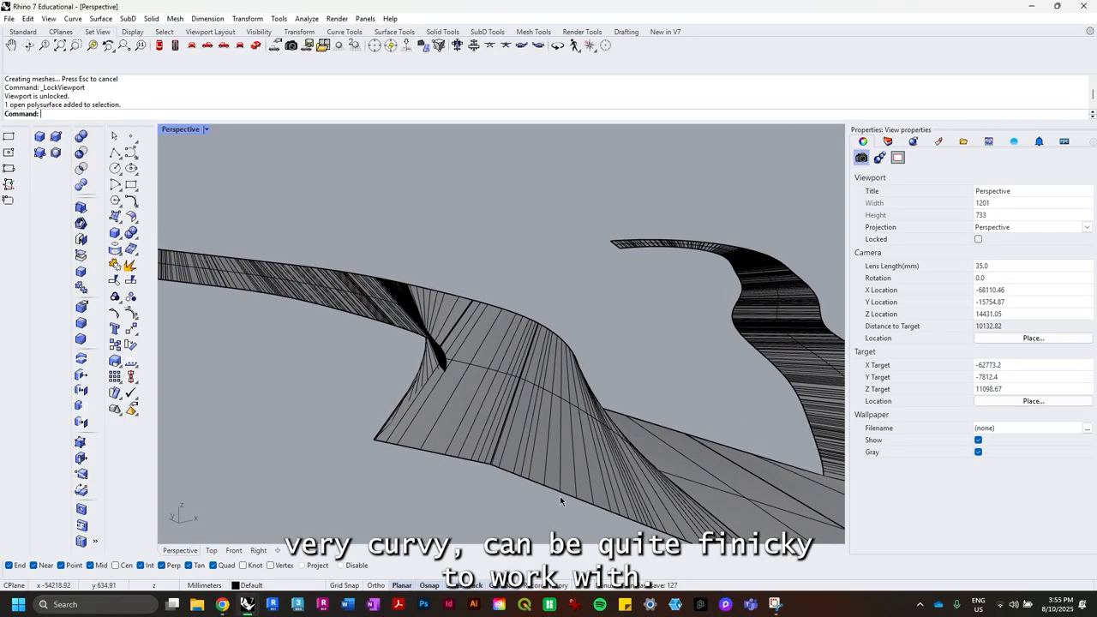
pyautogui.click(560, 497)
pyautogui.click(591, 531)
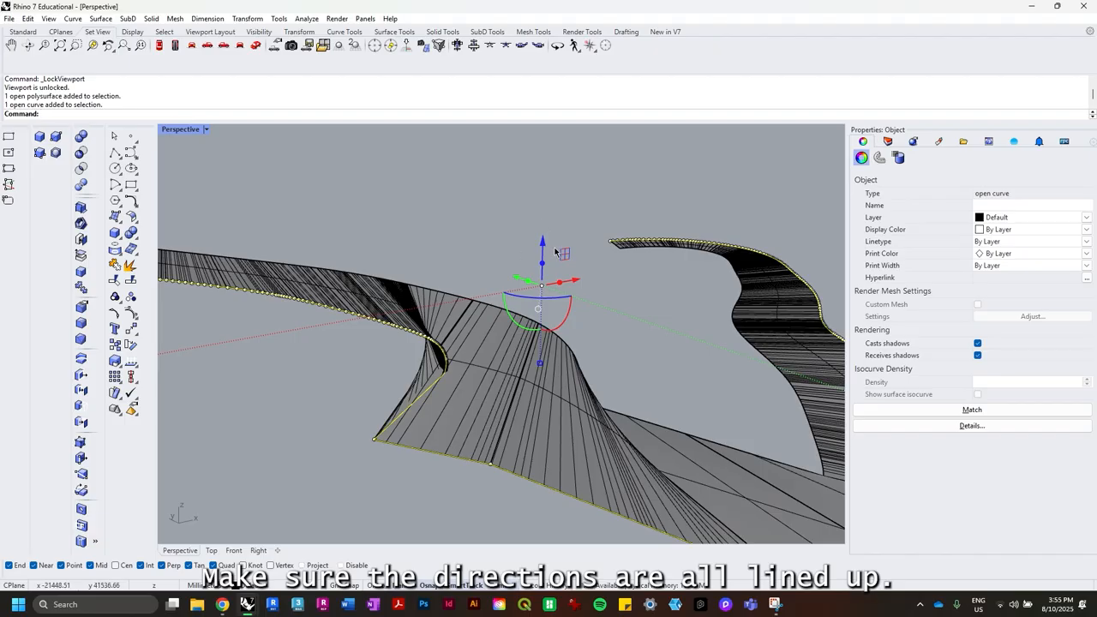
pyautogui.press('Escape')
pyautogui.click(411, 360)
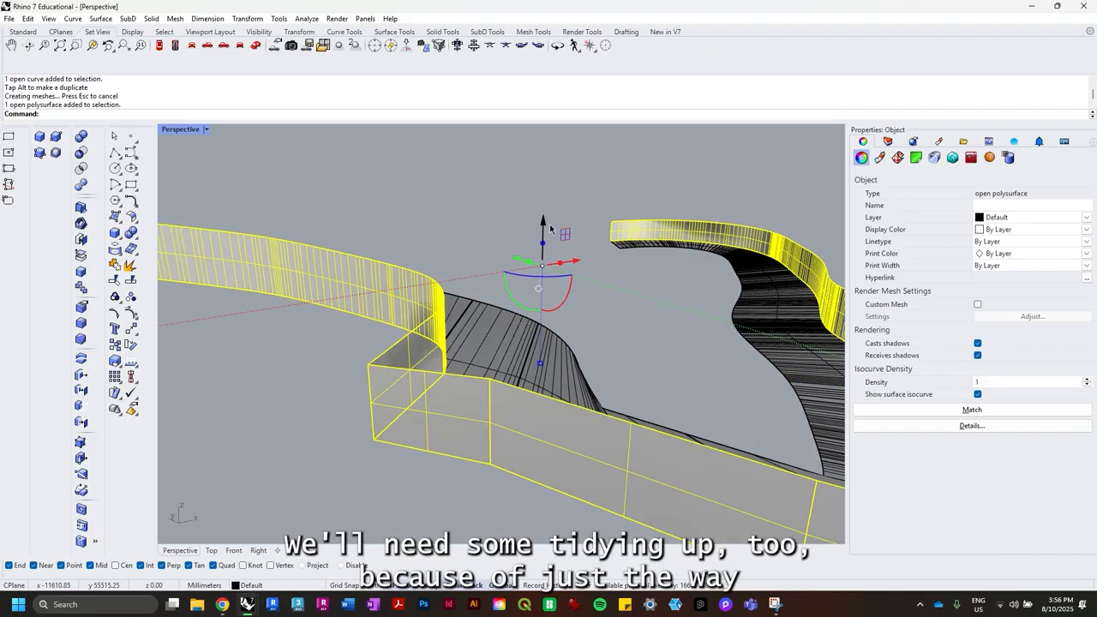
pyautogui.moveTo(545, 262); pyautogui.dragTo(540, 254)
# Trim the overlapping piece of ramp at the sharp bend using the extruded surface as cutter, and delete the cutting surface.
pyautogui.press('Return')
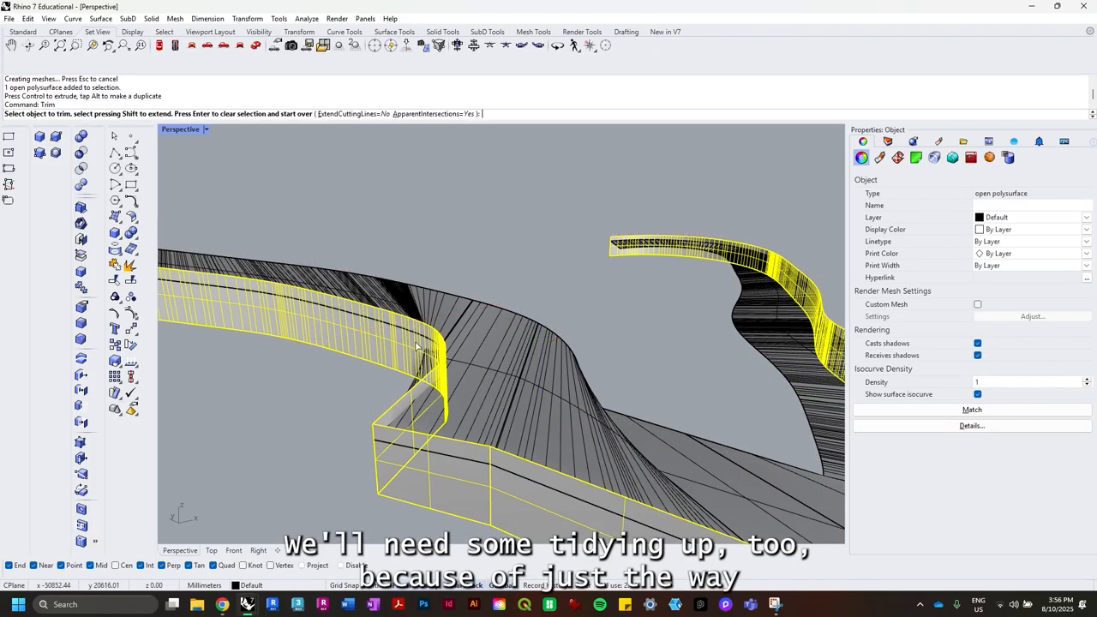
pyautogui.moveTo(452, 259); pyautogui.dragTo(450, 437, button='right')
pyautogui.click(443, 411)
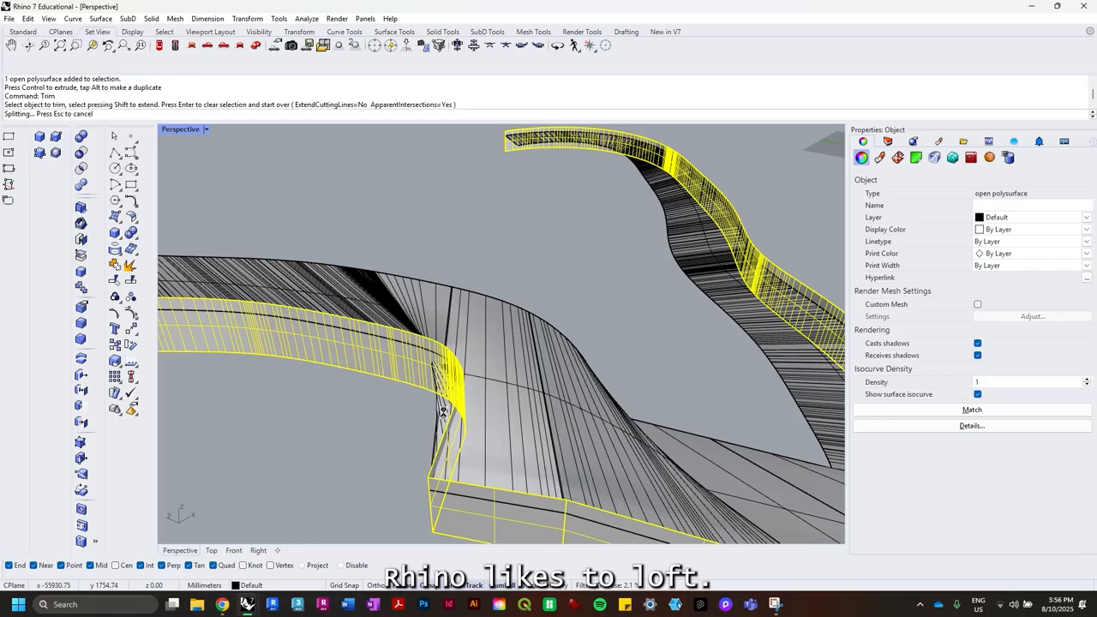
pyautogui.press('Return')
pyautogui.press('Delete')
pyautogui.moveTo(446, 409); pyautogui.dragTo(398, 251, button='right')
pyautogui.scroll(-8, 397, 248)
pyautogui.keyDown('shift'); pyautogui.moveTo(475, 267); pyautogui.dragTo(460, 337, button='right'); pyautogui.keyUp('shift')
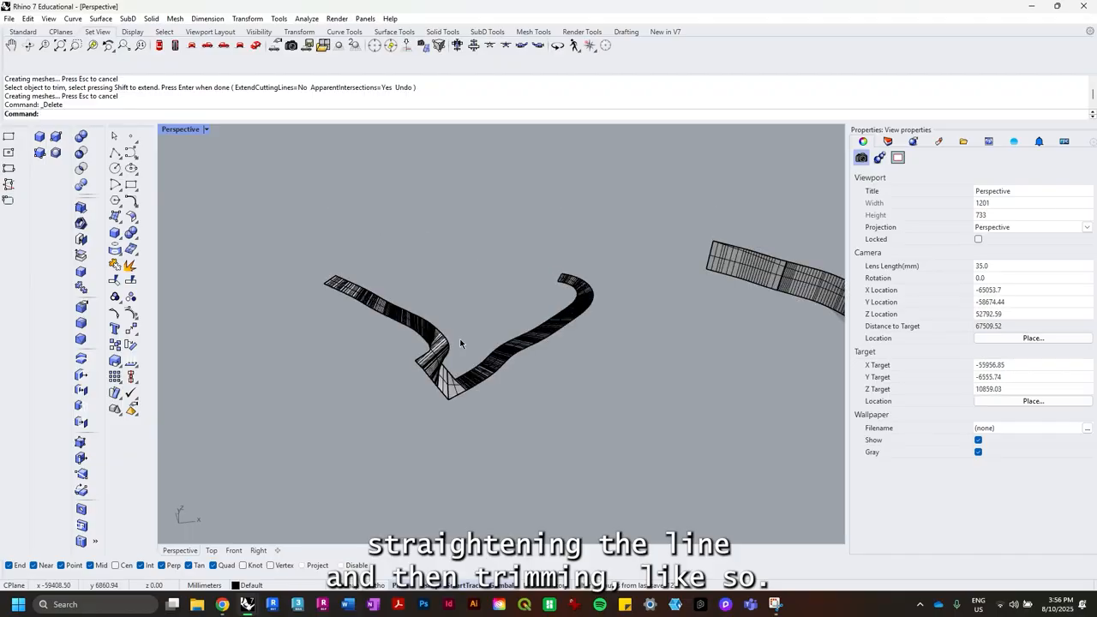